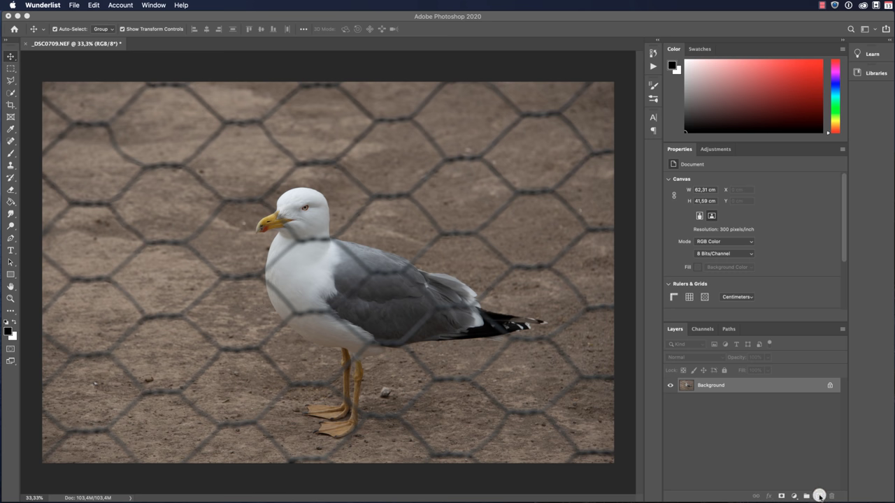
Duplicate the Background layer as Background copy and add an empty Layer 1 above it.
left_click(813, 481)
left_click(819, 495)
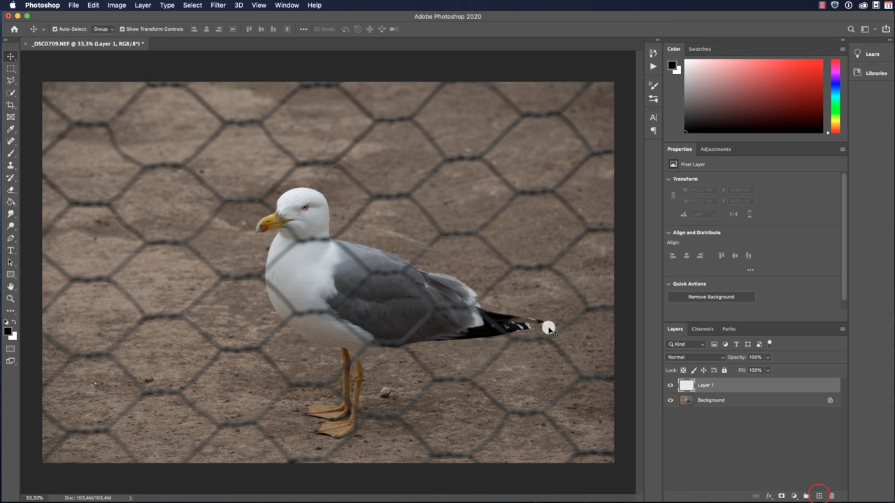
left_click_drag(749, 386, 831, 495)
left_click_drag(743, 388, 818, 495)
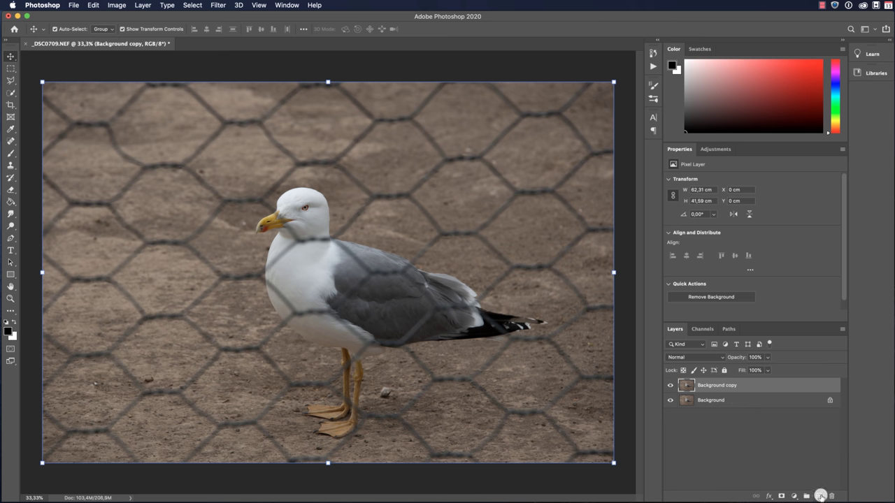
left_click(819, 495)
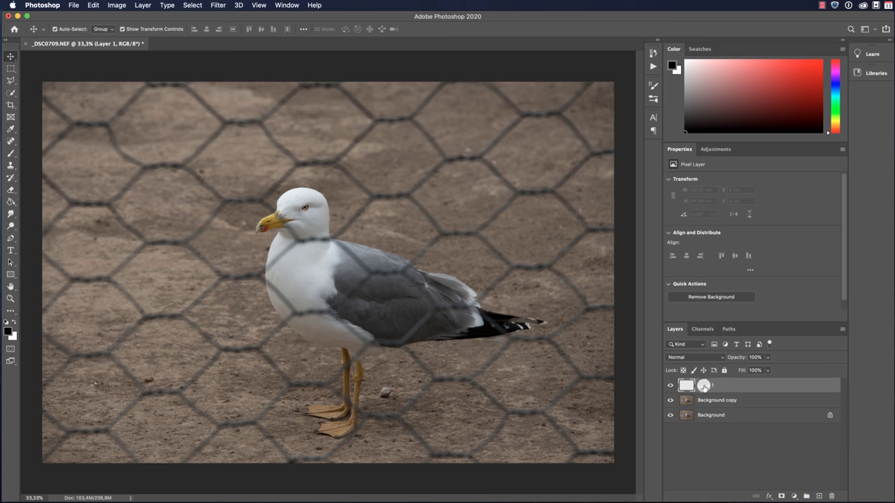
Set the Brush to a Hard Round 100 px tip at 100% hardness and zoom in on the gull.
left_click(11, 154)
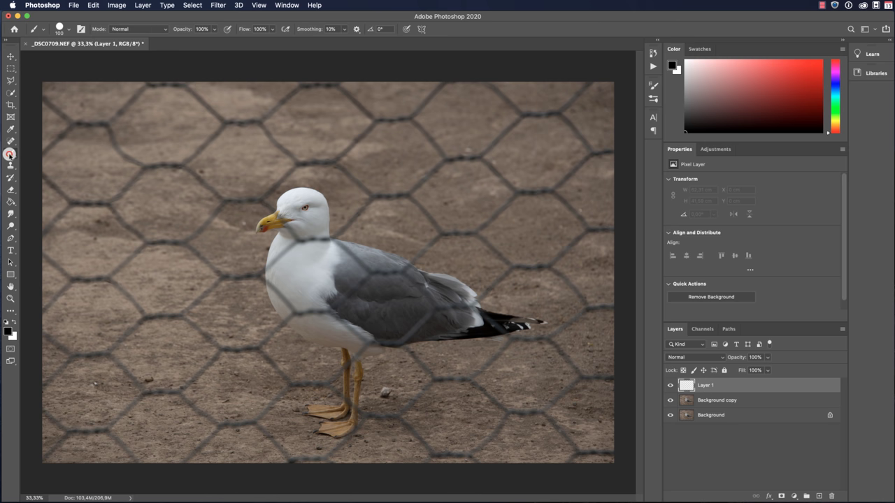
left_click(68, 29)
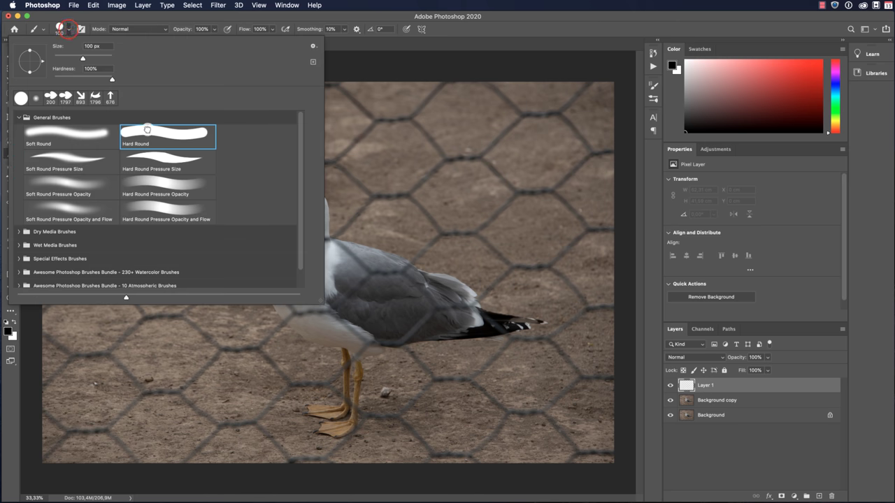
double_click(147, 129)
key("super+plus")
key("super+plus")
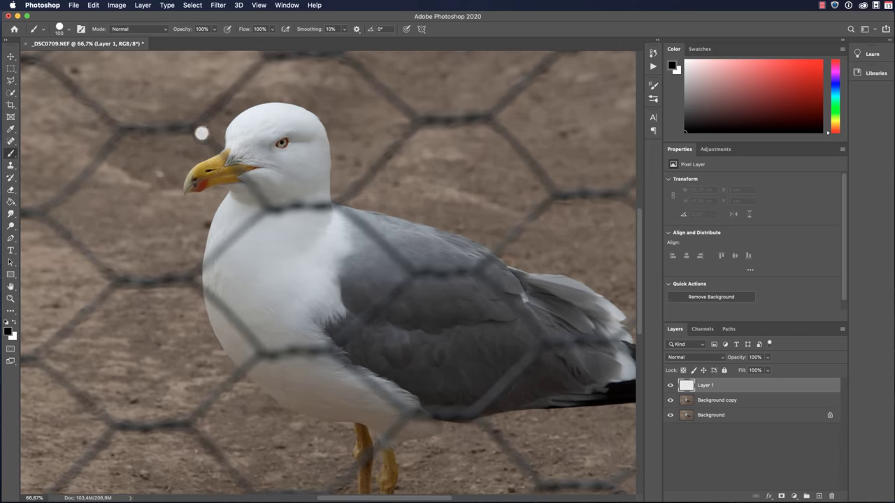
Paint black lines over the fence wires across the gull's face and neck, closing the hexagon around its head.
left_click(190, 127)
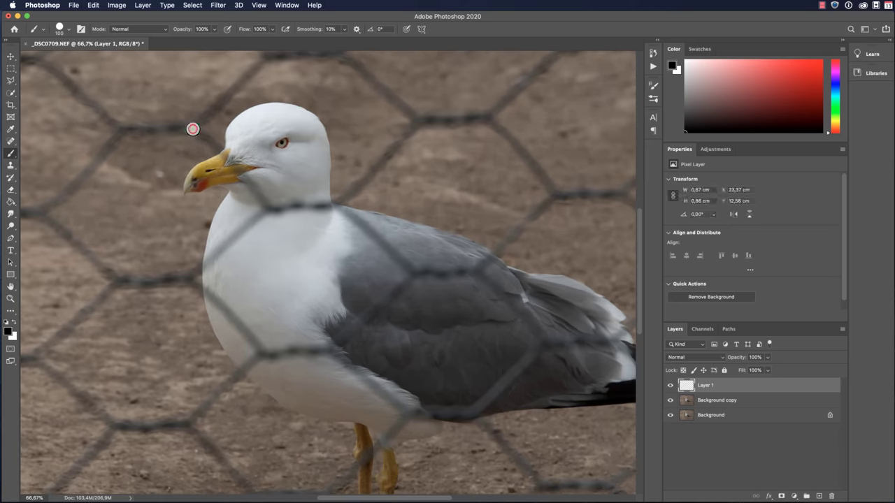
left_click_drag(202, 136, 268, 210)
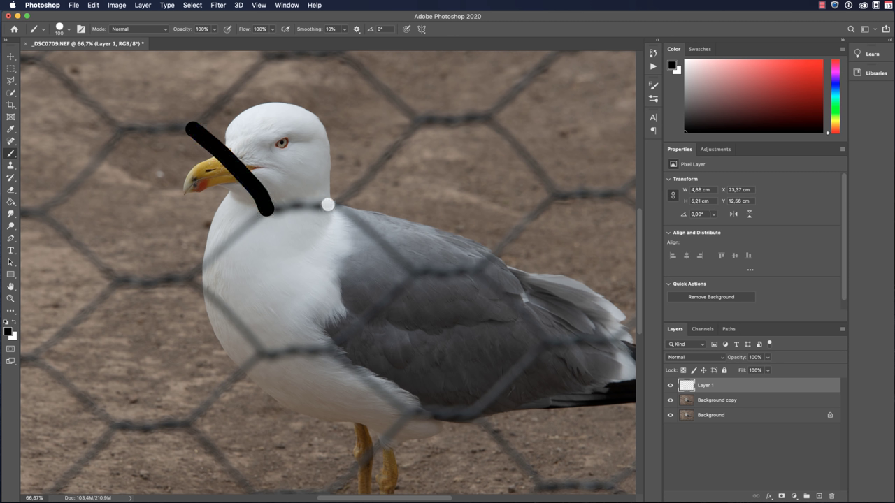
left_click(336, 203, "shift")
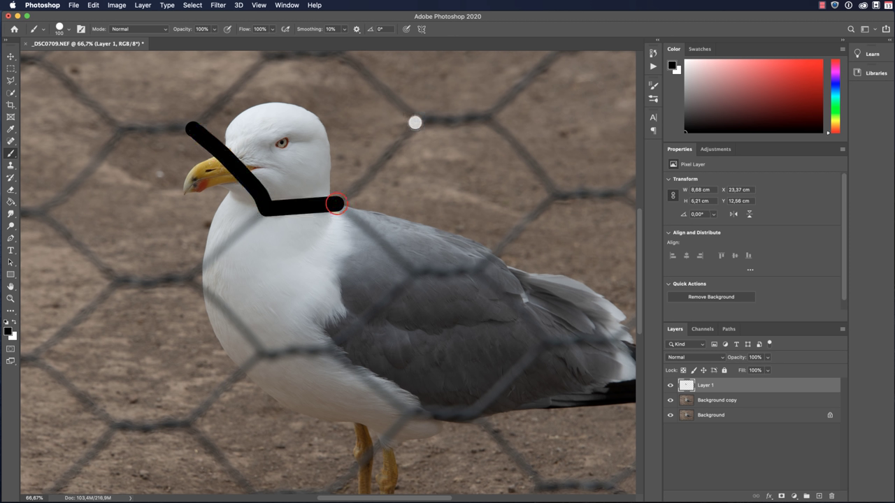
left_click(415, 122, "shift")
left_click_drag(382, 127, 353, 260)
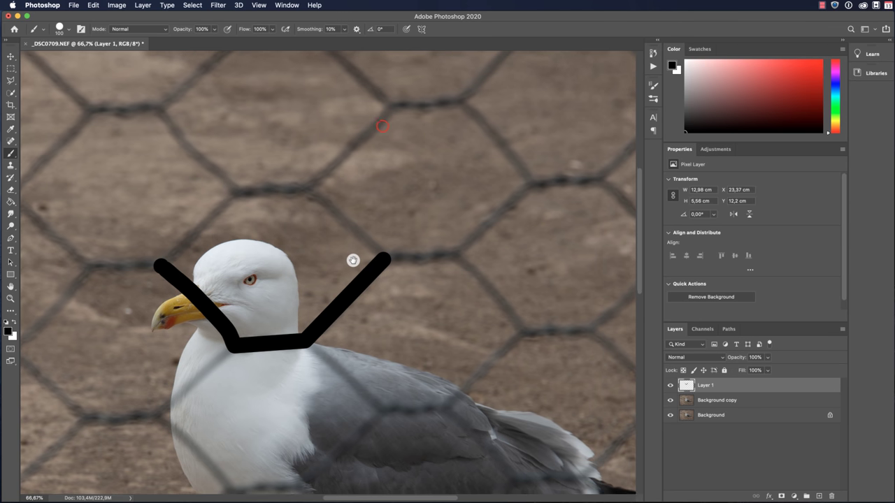
left_click(309, 193, "shift")
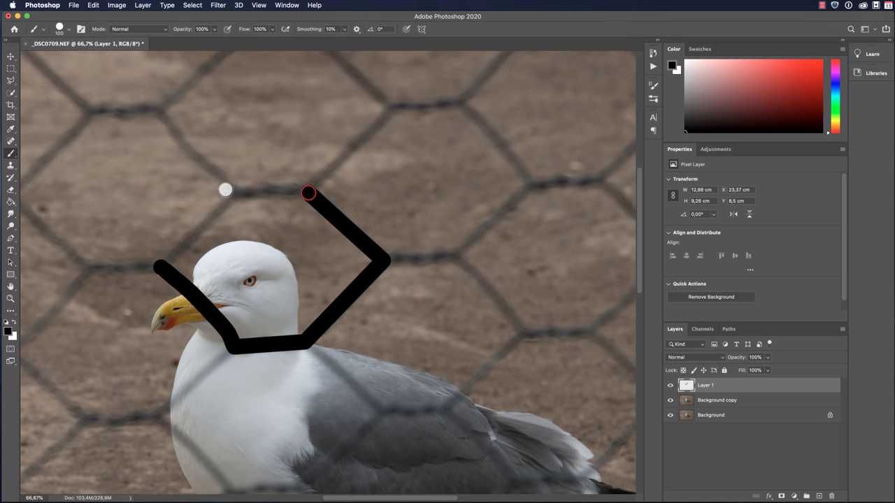
left_click(233, 191, "shift")
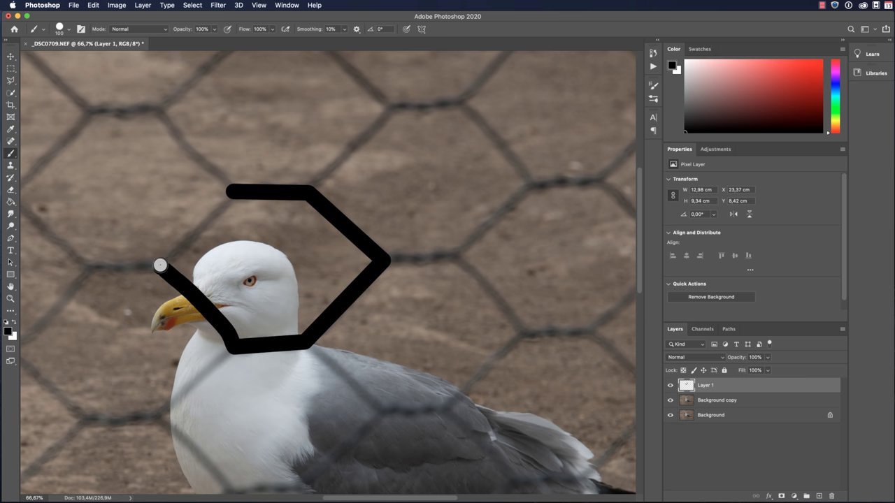
left_click(232, 193, "shift")
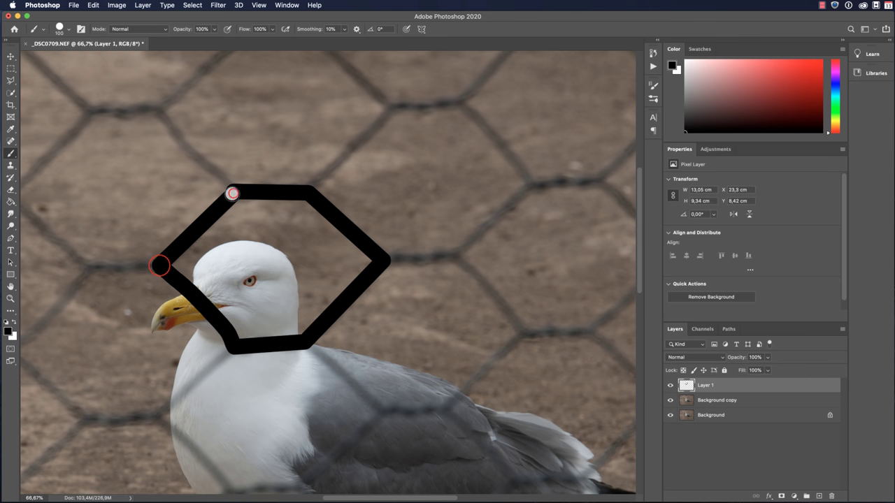
Trace the upper hexagon's wires in black up to the photo's top edge.
left_click(161, 110, "shift")
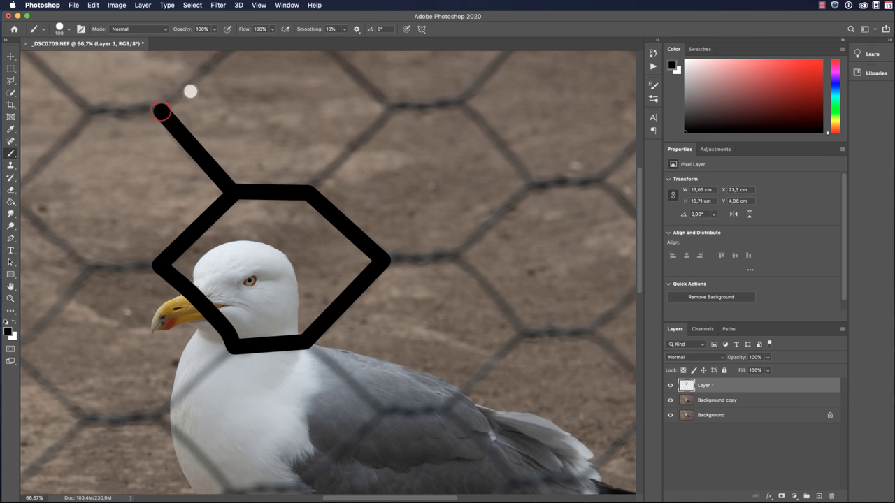
left_click_drag(189, 90, 331, 246)
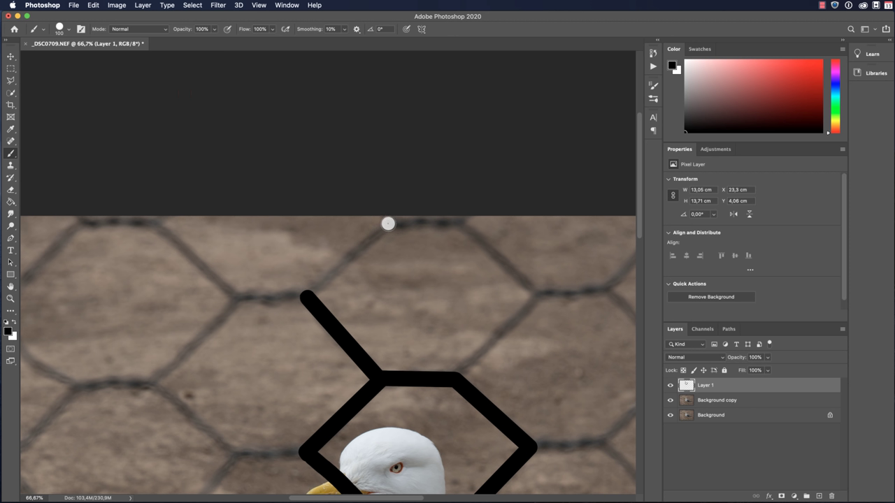
left_click(388, 223, "shift")
left_click(457, 220, "shift")
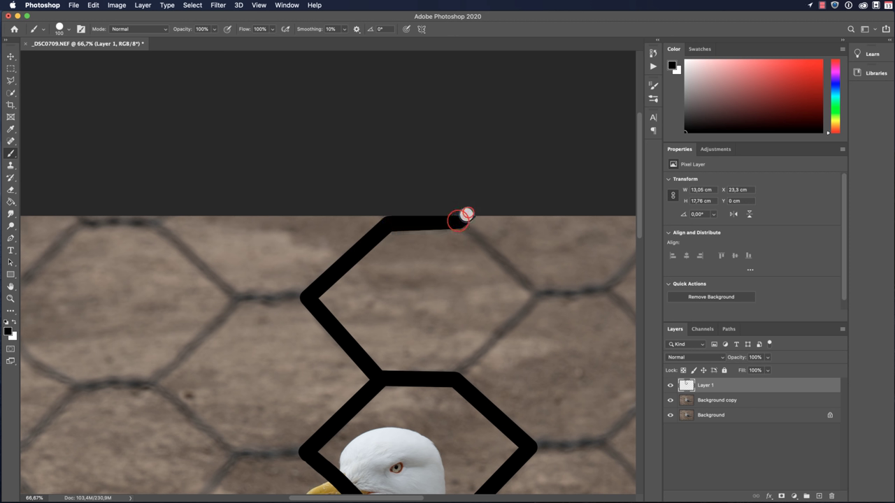
left_click(538, 294, "shift")
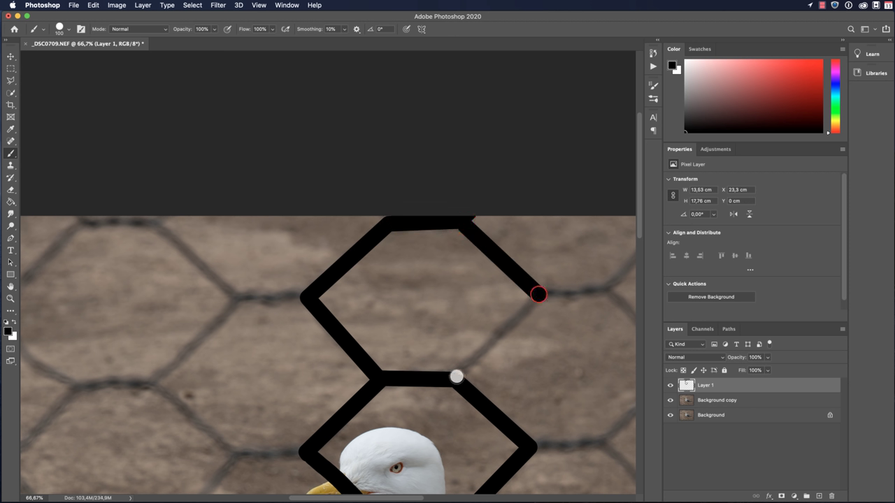
left_click(456, 377, "shift")
Trace a hexagon's wires in black on the right part of the photo.
left_click_drag(552, 361, 146, 248)
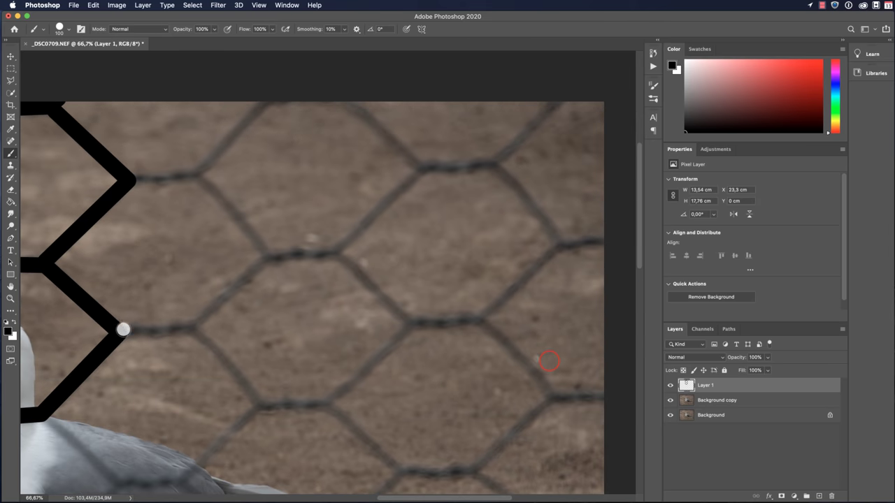
left_click(188, 327, "shift")
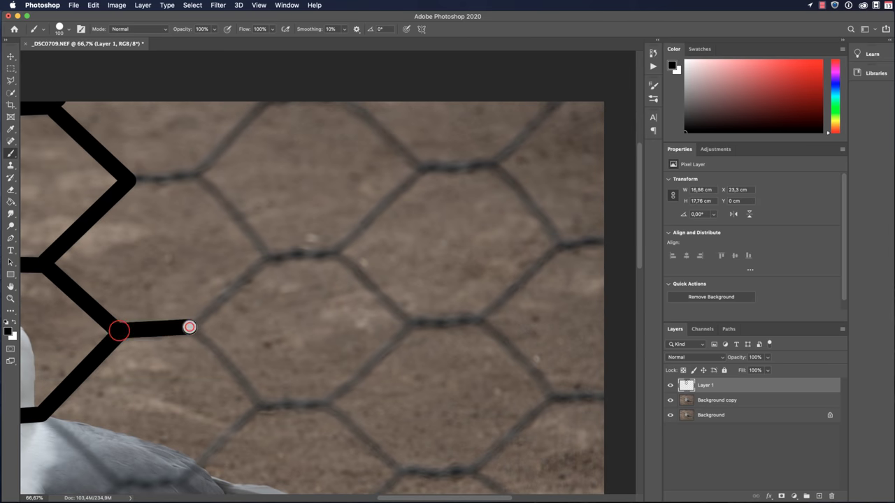
left_click(268, 256, "shift")
left_click(197, 175, "shift")
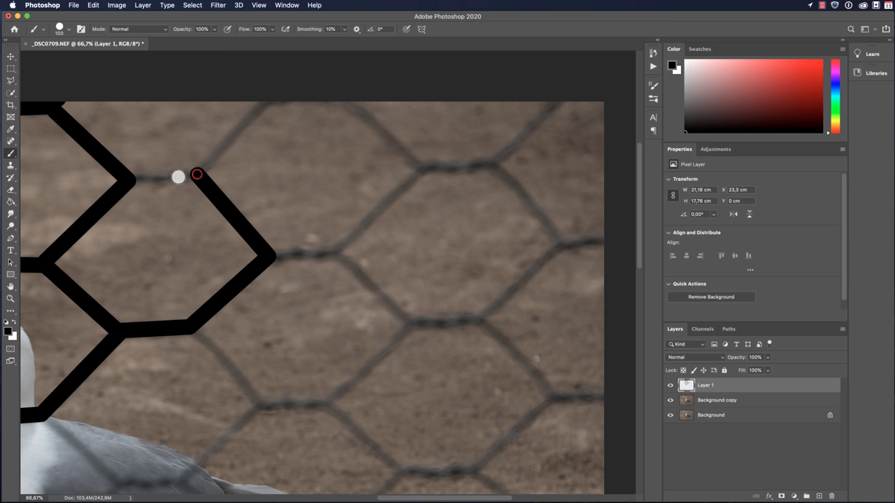
left_click(130, 179, "shift")
Trace the fence wires along the photo's top edge in black from junction to junction.
left_click_drag(193, 137, 167, 324)
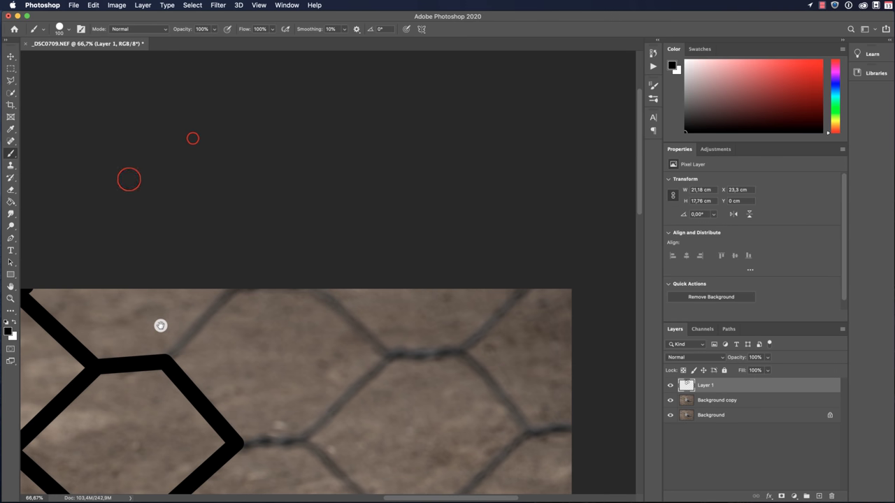
left_click(166, 359)
left_click(235, 286, "shift")
left_click(310, 285)
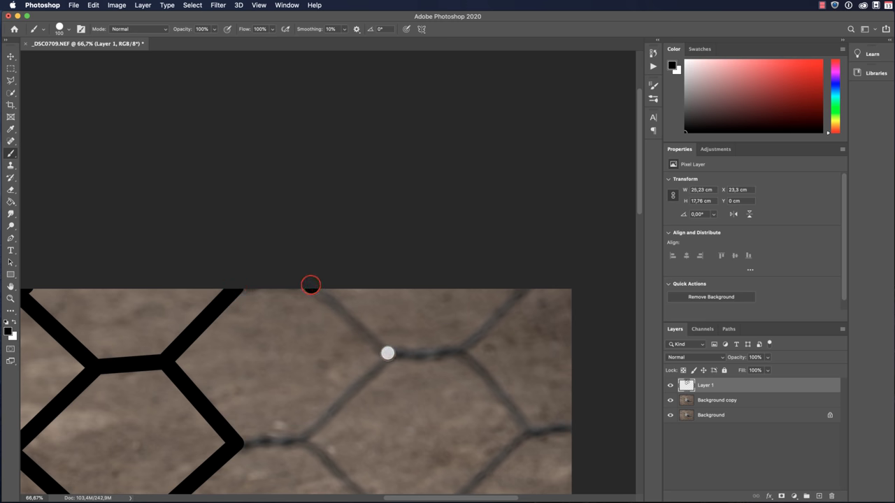
left_click(389, 353, "shift")
left_click(458, 351, "shift")
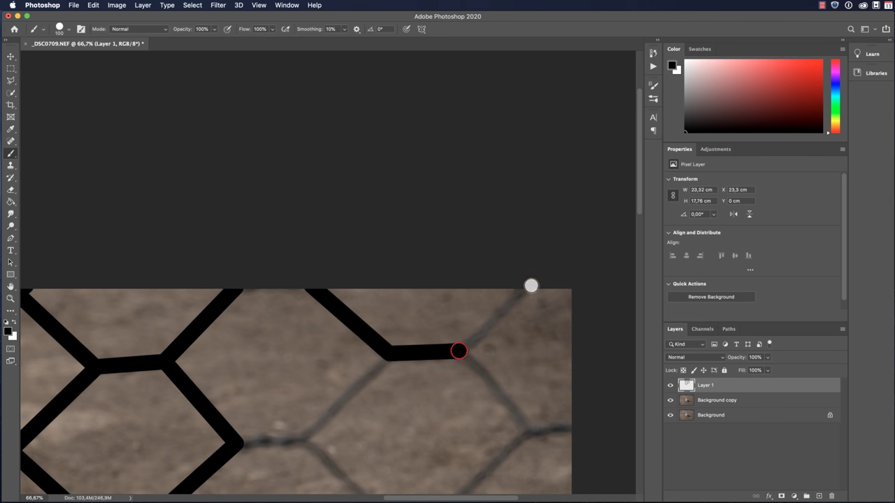
left_click(526, 286, "shift")
Trace the lower-right ground wires in black out to the photo's right edge and back.
left_click_drag(457, 348, 412, 106)
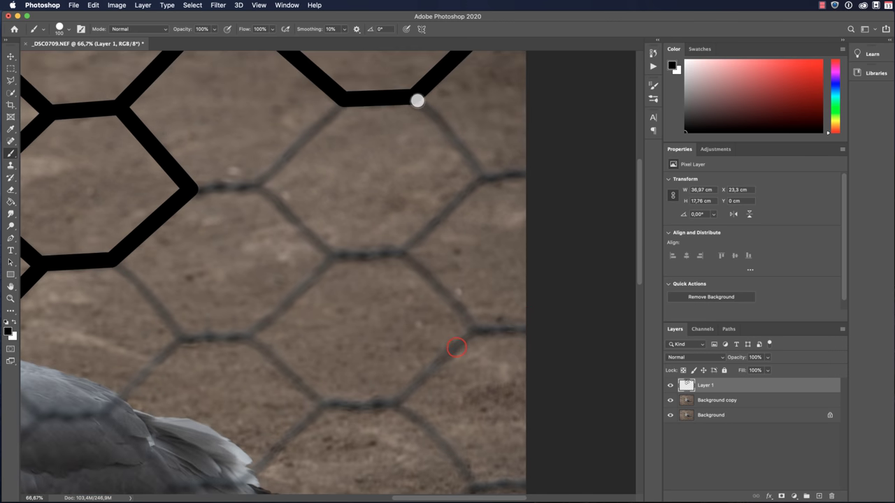
left_click(480, 174, "shift")
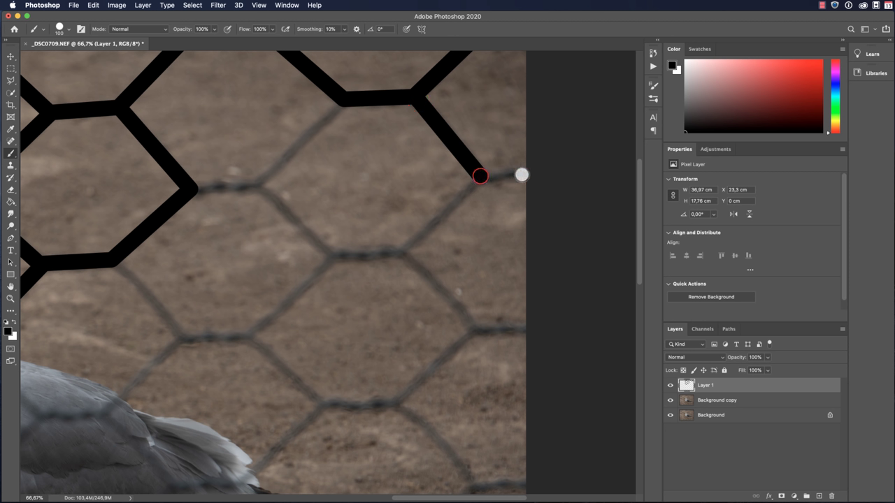
left_click(526, 174, "shift")
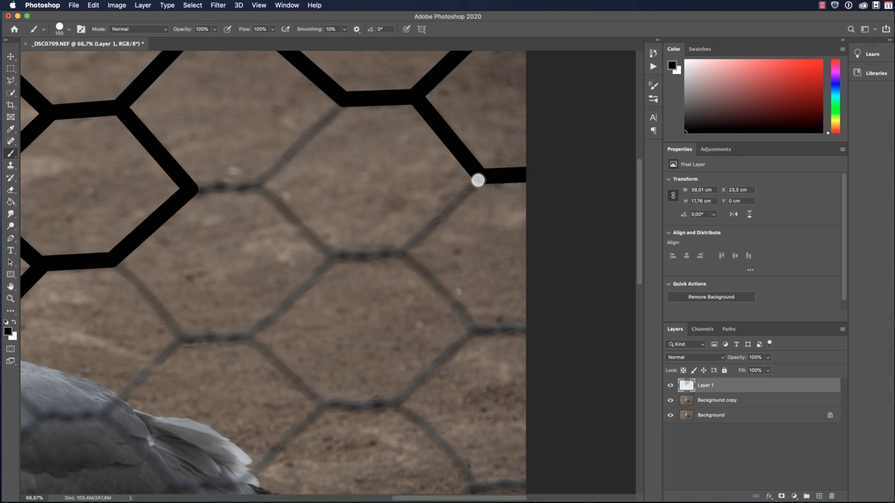
left_click(403, 249, "shift")
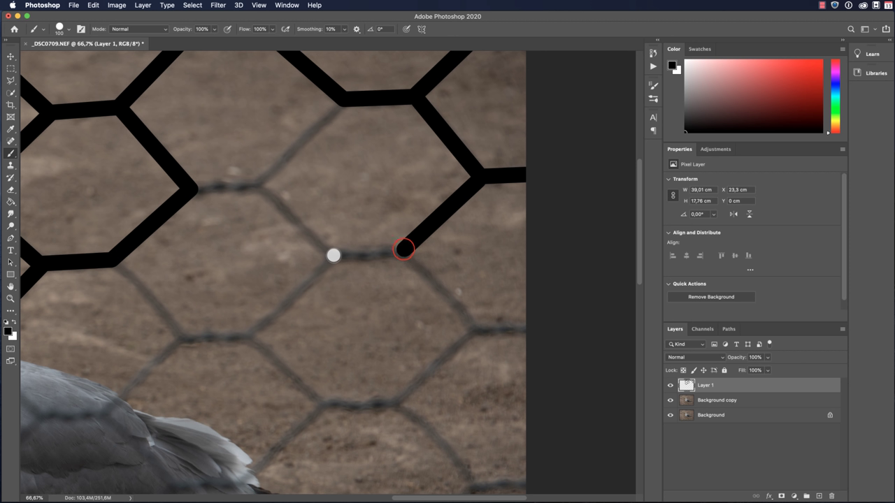
left_click(333, 256, "shift")
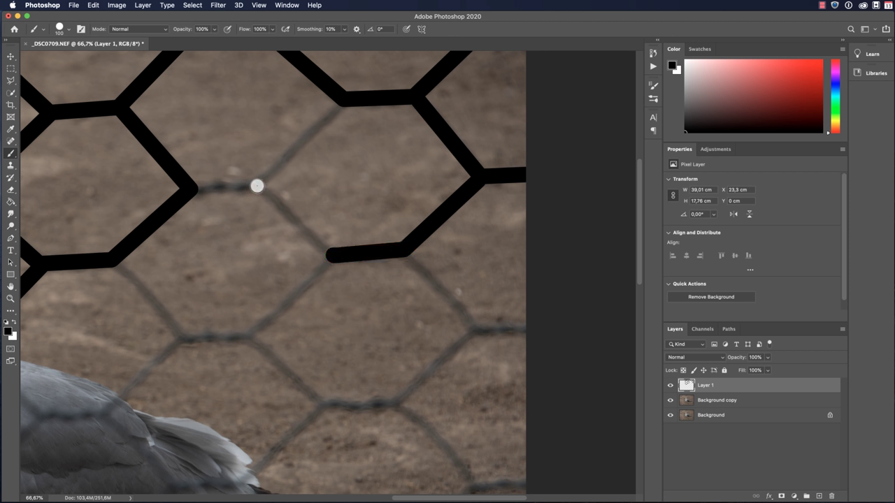
left_click(257, 186, "shift")
left_click(187, 188, "shift")
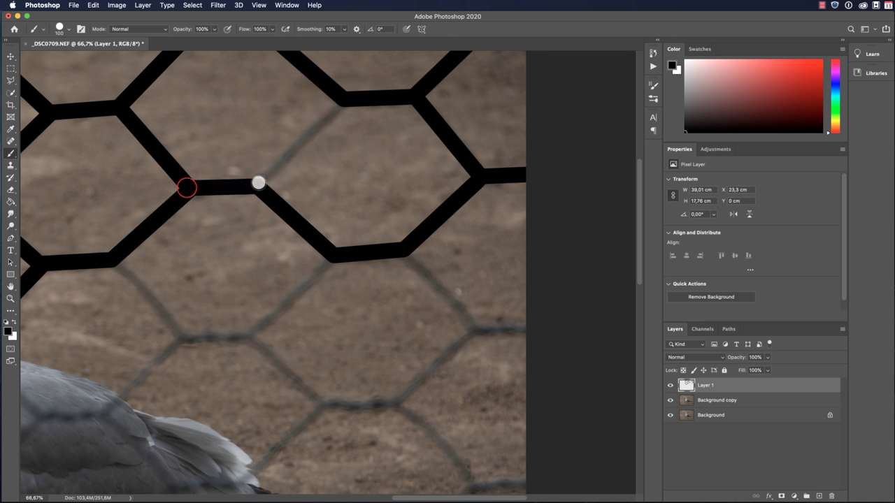
Connect the traced junctions to the upper hexagon, closing a second hexagon right of the head.
left_click(258, 182)
left_click(341, 103, "shift")
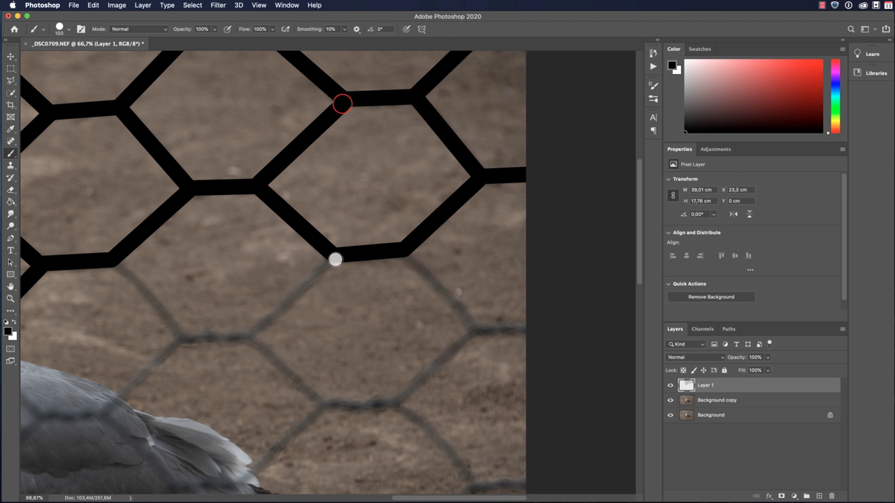
left_click(331, 259)
left_click(247, 336, "shift")
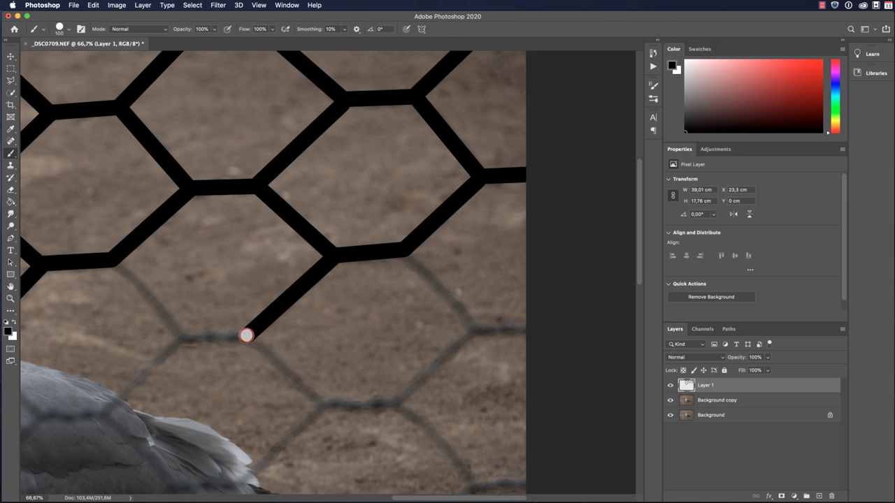
left_click(180, 339, "shift")
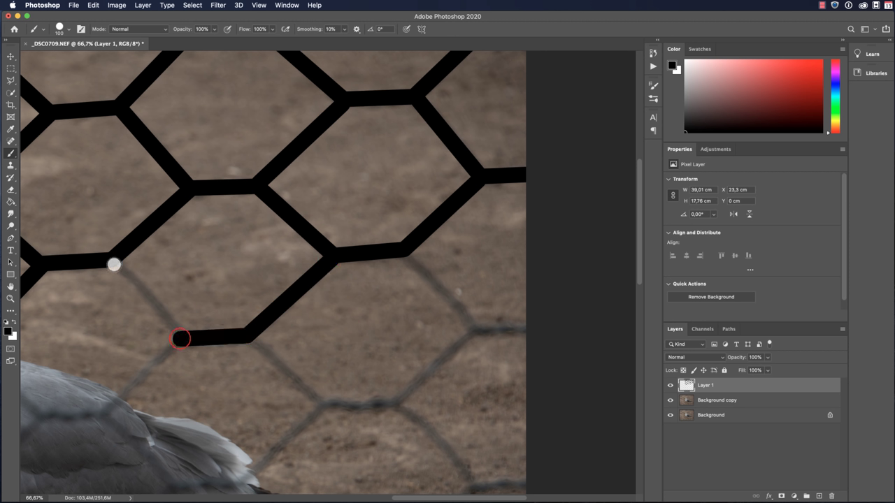
left_click(114, 263, "shift")
Trace the fence wires right of the tail in black out to the image's right edge.
mouse_move(231, 327)
left_mouse_down()
mouse_move(465, 186)
mouse_move(495, 199)
left_mouse_up()
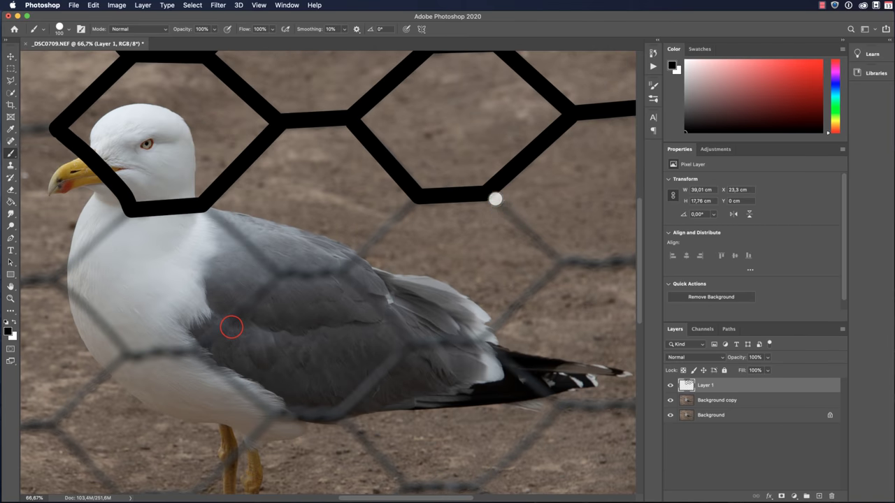
left_click(560, 261, "shift")
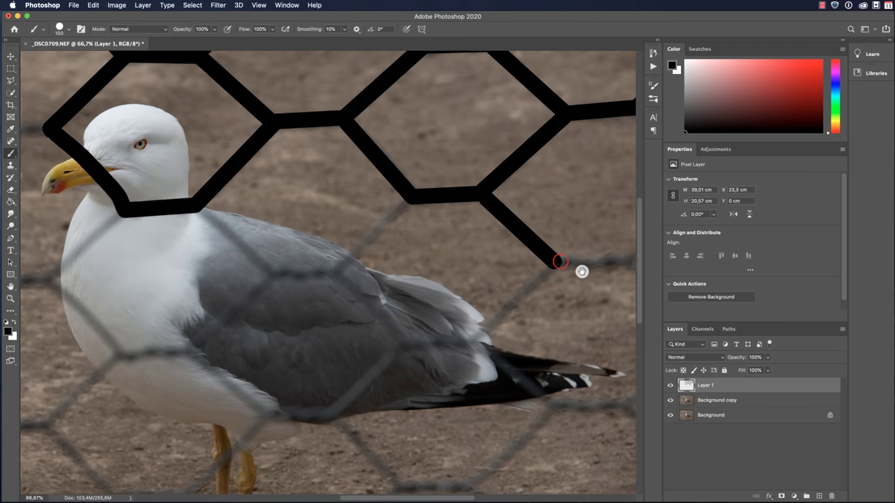
left_click_drag(581, 270, 298, 258)
left_click(343, 249, "shift")
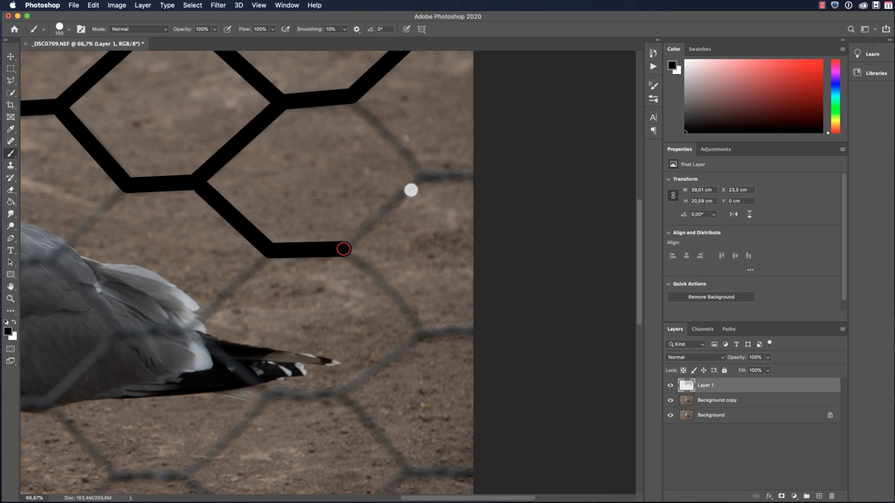
left_click(420, 176, "shift")
left_click(473, 175, "shift")
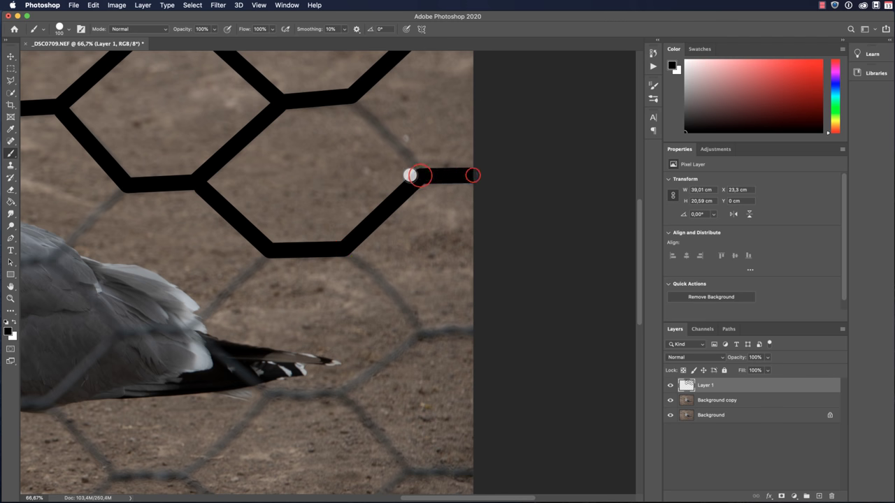
left_click(417, 172)
left_click(355, 104, "shift")
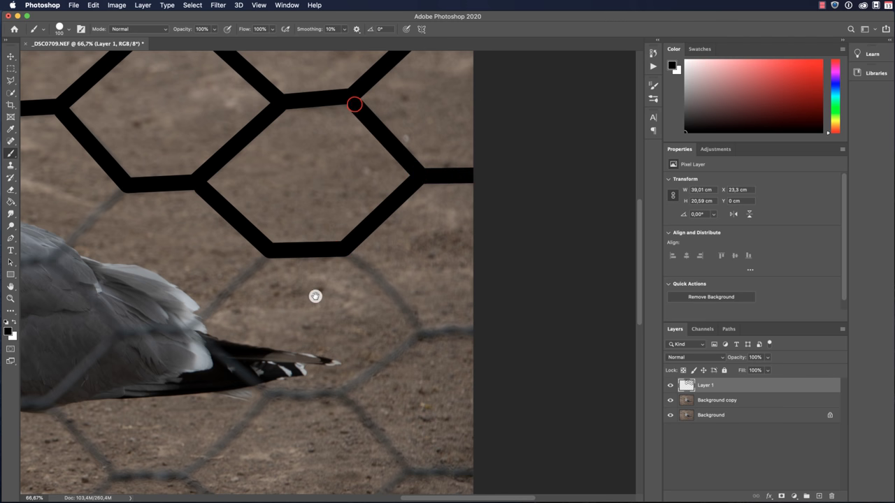
Trace the ground wires behind the tail, closing the hexagon around the tail tip.
mouse_move(318, 293)
left_mouse_down()
mouse_move(549, 223)
mouse_move(329, 157)
left_mouse_up()
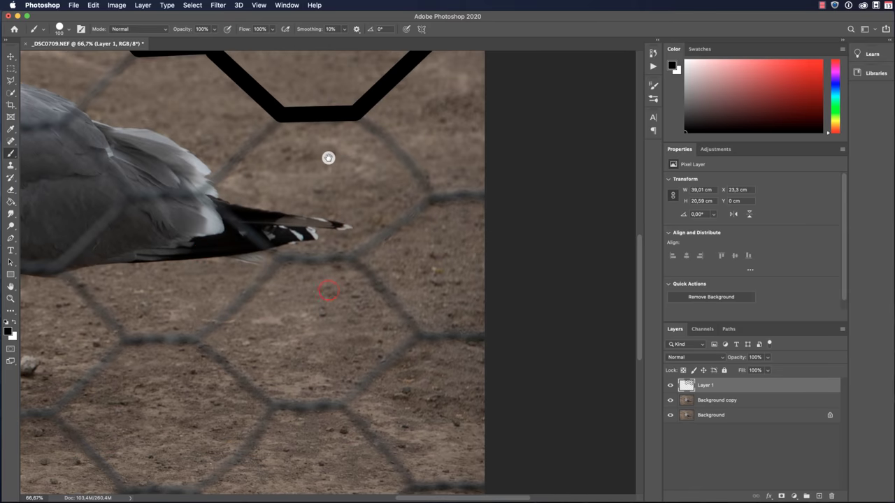
left_click(357, 116)
left_click(432, 195, "shift")
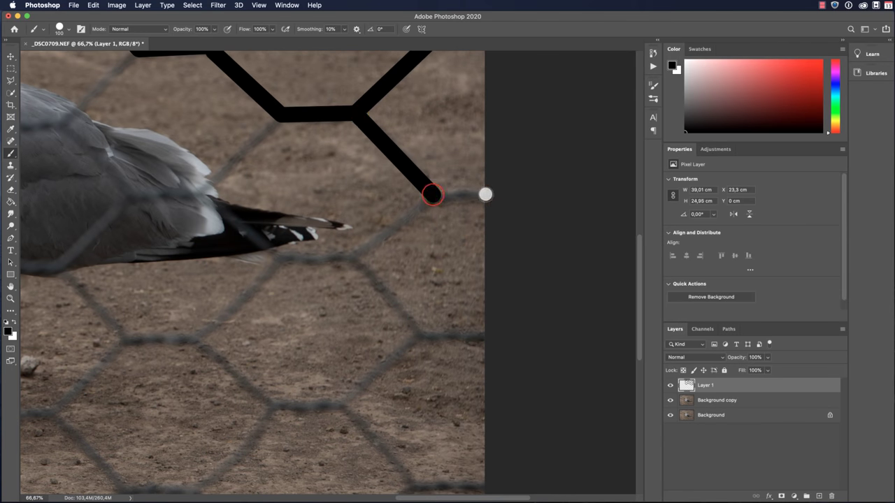
left_click(485, 194, "shift")
left_click(429, 198)
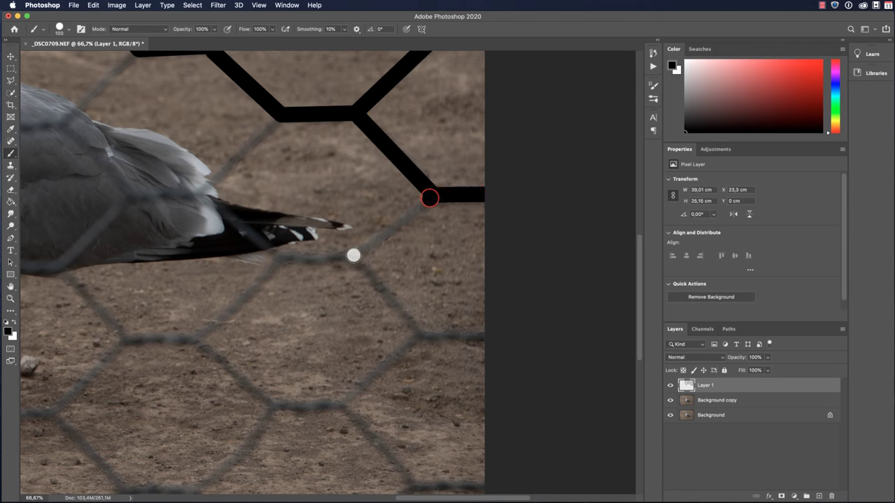
left_click(353, 255, "shift")
left_click(279, 257, "shift")
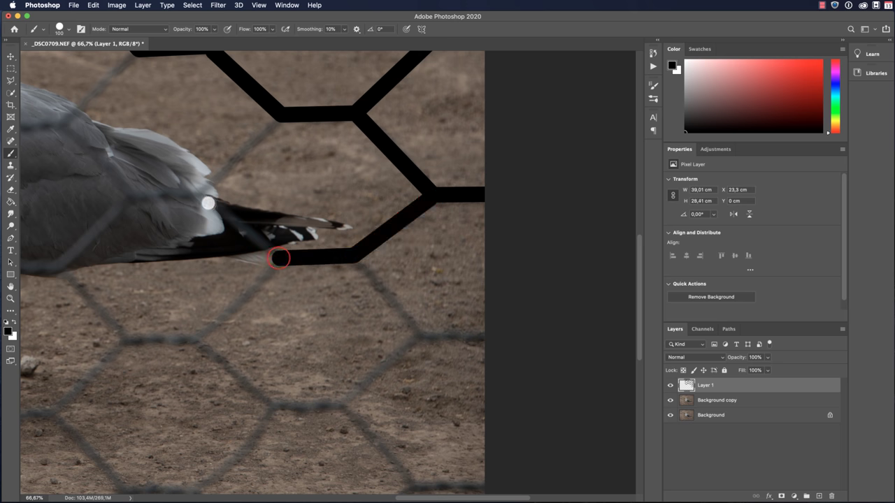
left_click(200, 193, "shift")
left_click(278, 119, "shift")
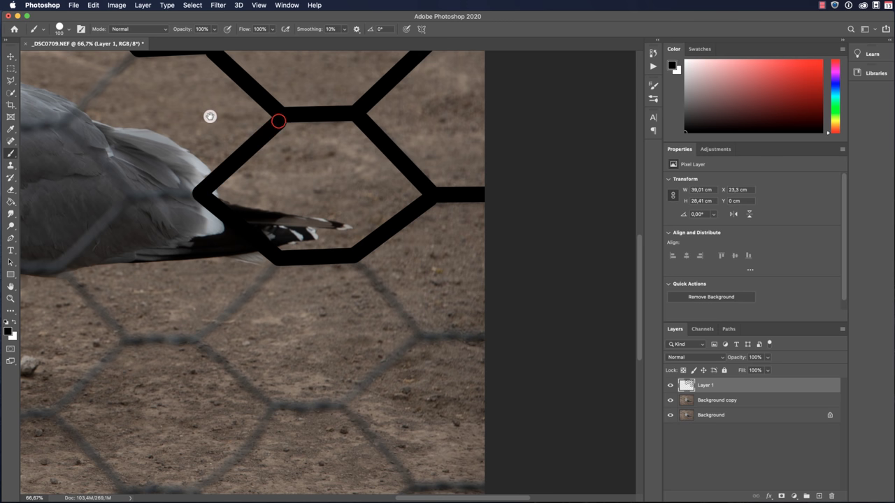
Trace the fence wires across the gull's wing up toward the neck.
left_click_drag(226, 117, 502, 176)
left_click(429, 112)
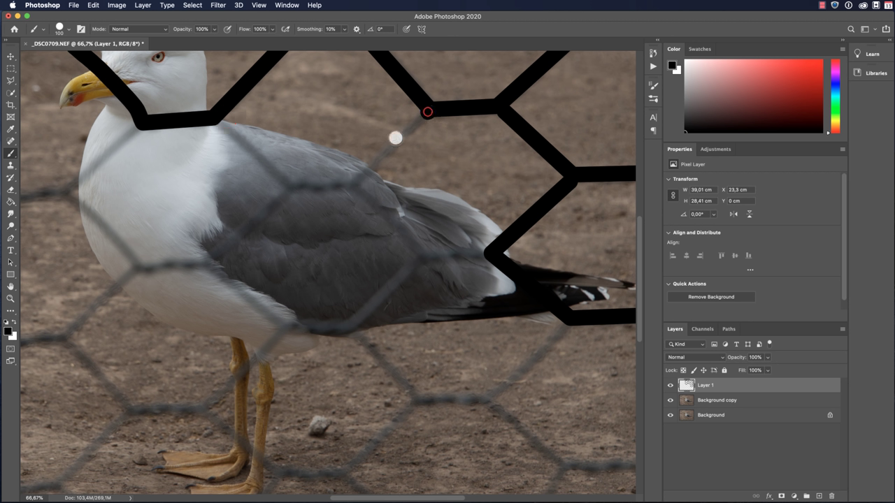
left_click(353, 182, "shift")
left_click(293, 186, "shift")
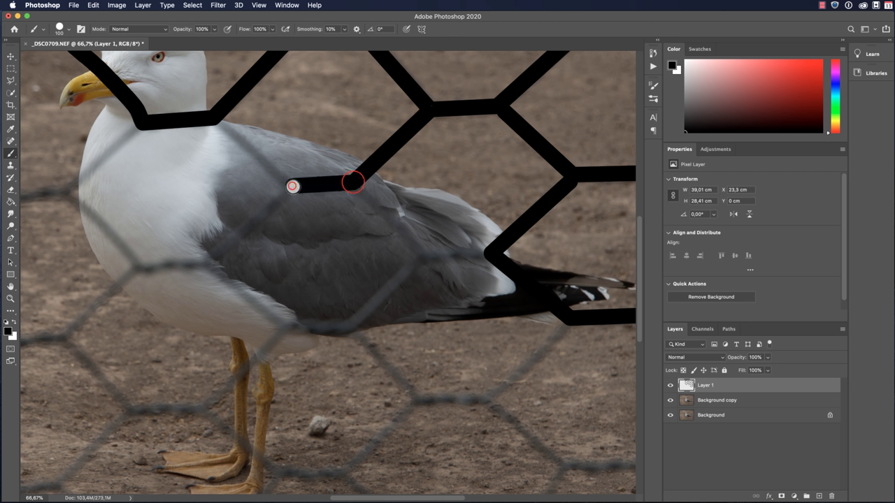
left_click(217, 122, "shift")
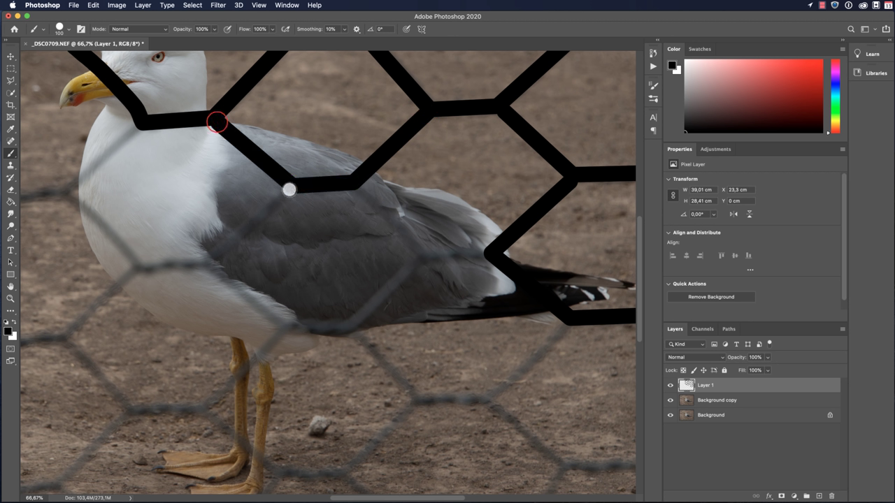
Trace the wires across the chest, closing the hexagon over the gull's breast.
left_click(289, 189)
left_click(206, 261, "shift")
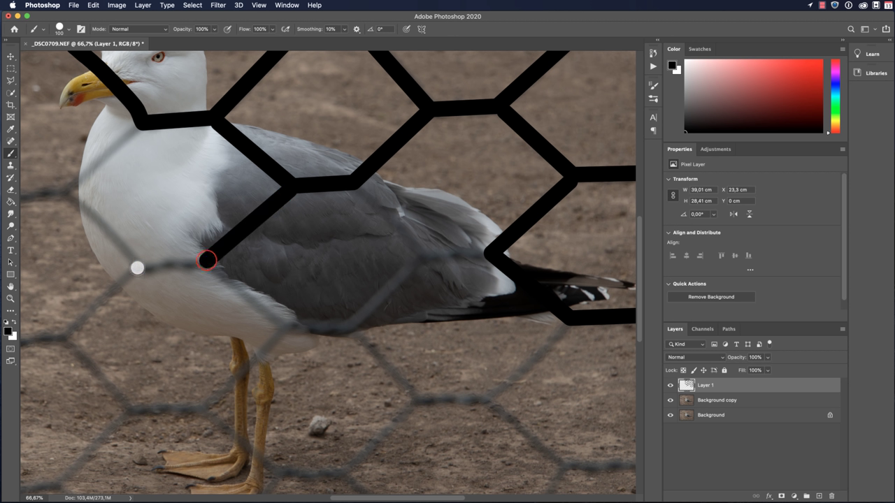
left_click(144, 270, "shift")
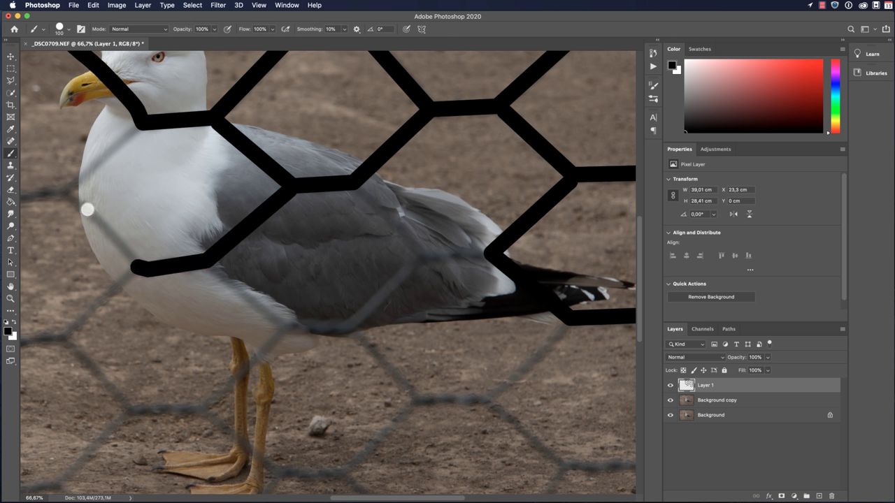
left_click(87, 210, "shift")
left_click(62, 196, "shift")
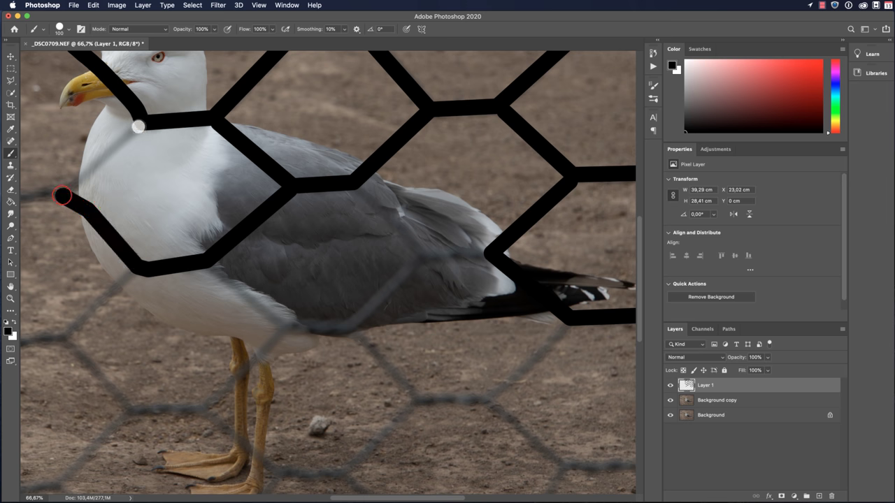
left_click(137, 126, "shift")
Undo a misplaced vertical line and trace the wire down-left off the chest.
left_click_drag(103, 185, 419, 133)
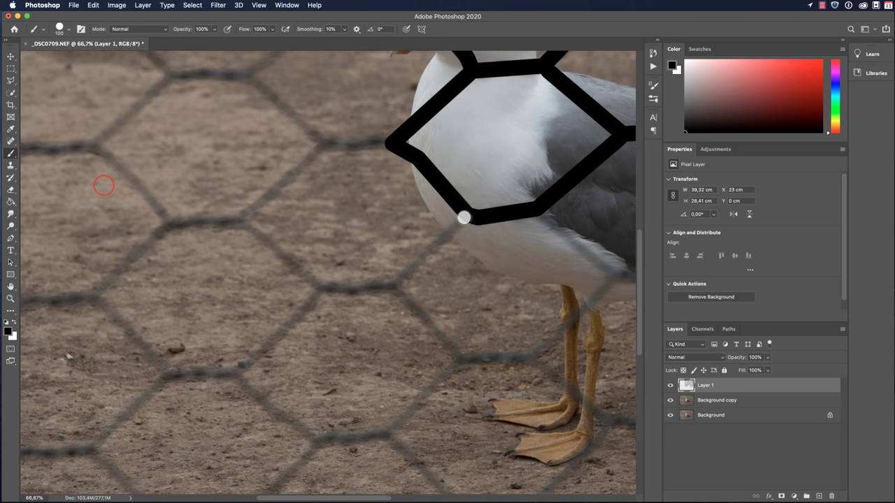
left_click(463, 219, "shift")
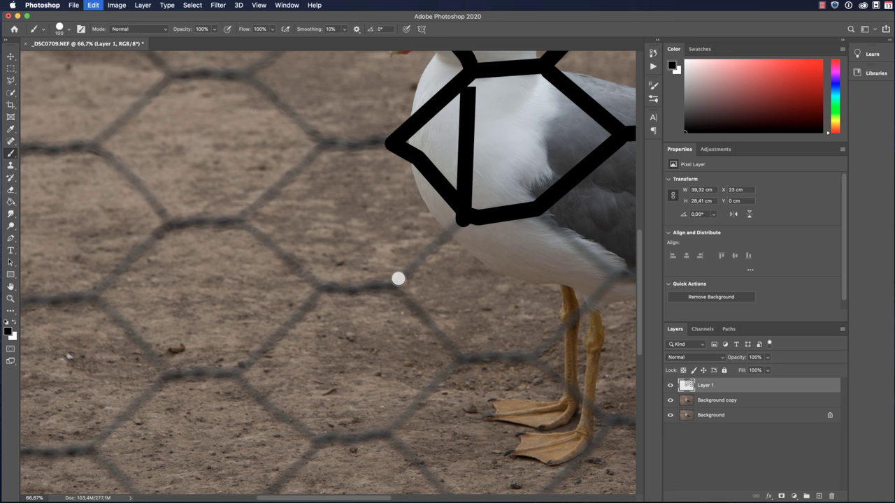
key("super+z")
left_click(394, 283, "shift")
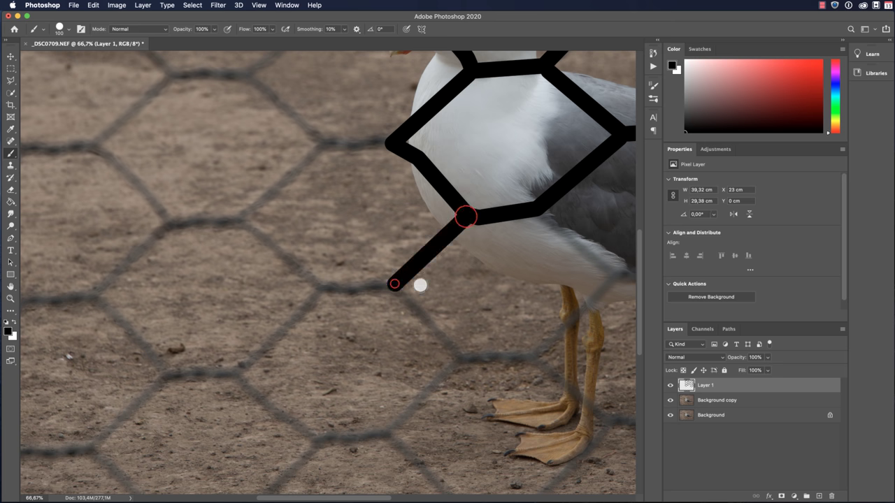
Trace the hexagon beside the legs in black, closing it beneath the belly.
mouse_move(514, 289)
left_mouse_down()
mouse_move(330, 210)
mouse_move(184, 210)
left_mouse_up()
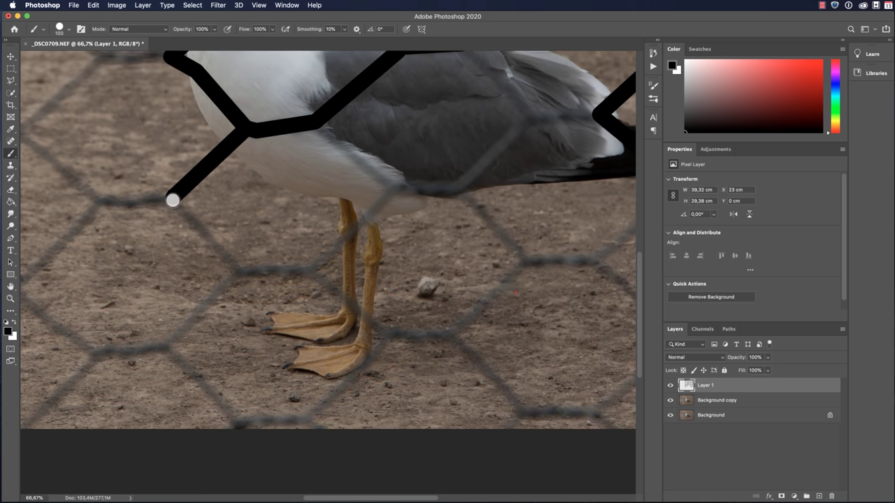
left_click(172, 200, "shift")
left_click(238, 270, "shift")
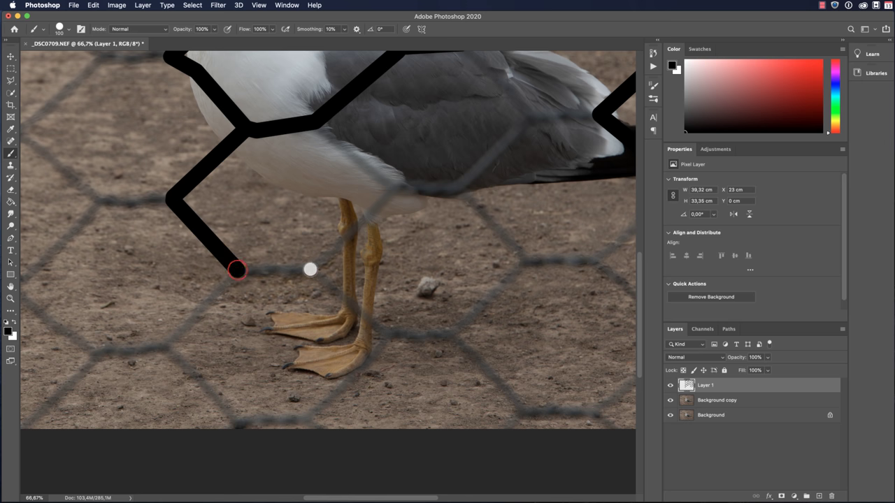
left_click(310, 269, "shift")
left_click(394, 187, "shift")
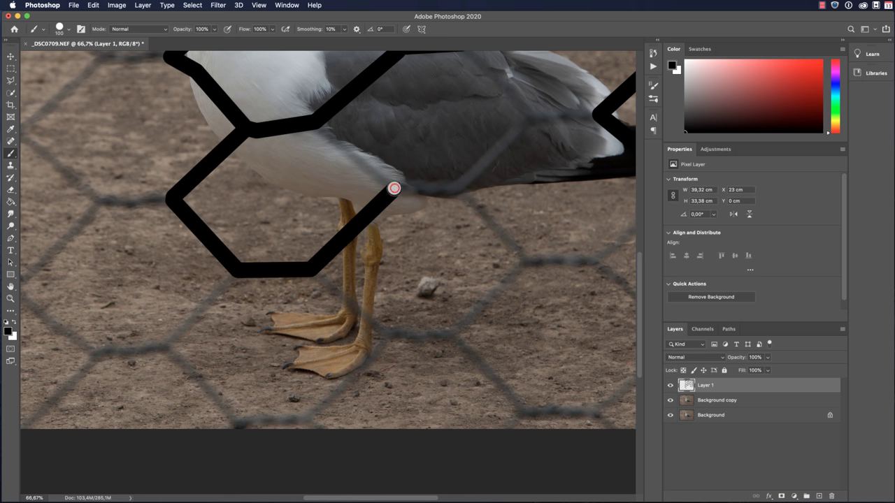
left_click(321, 131, "shift")
Trace the wire along the belly underside and diagonally up to the hexagon's top edge.
mouse_move(426, 166)
left_mouse_down()
mouse_move(283, 175)
mouse_move(212, 228)
left_mouse_up()
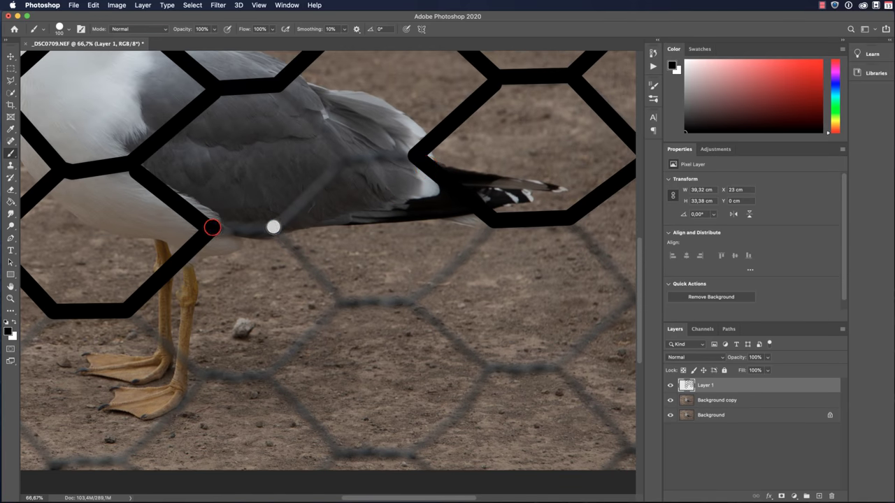
left_click(273, 227, "shift")
left_click(347, 159, "shift")
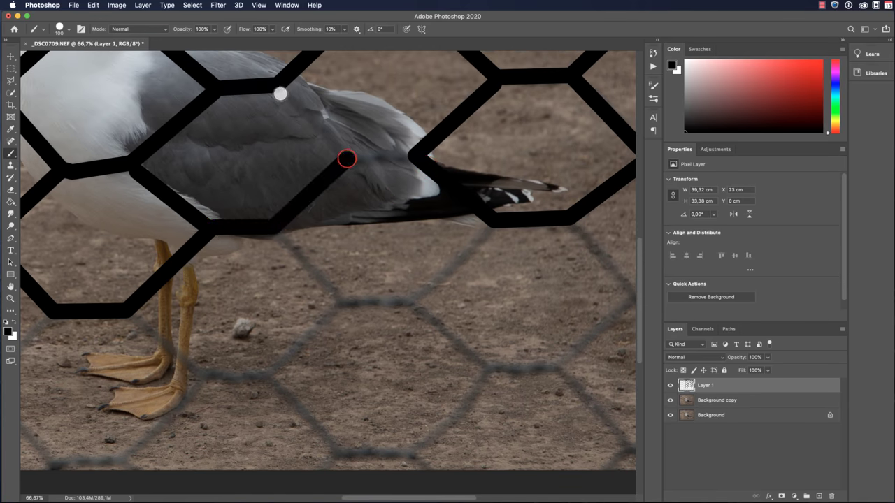
left_click(280, 91, "shift")
Trace the fence wires below the tail and up-left toward the legs.
left_click_drag(366, 143, 234, 152)
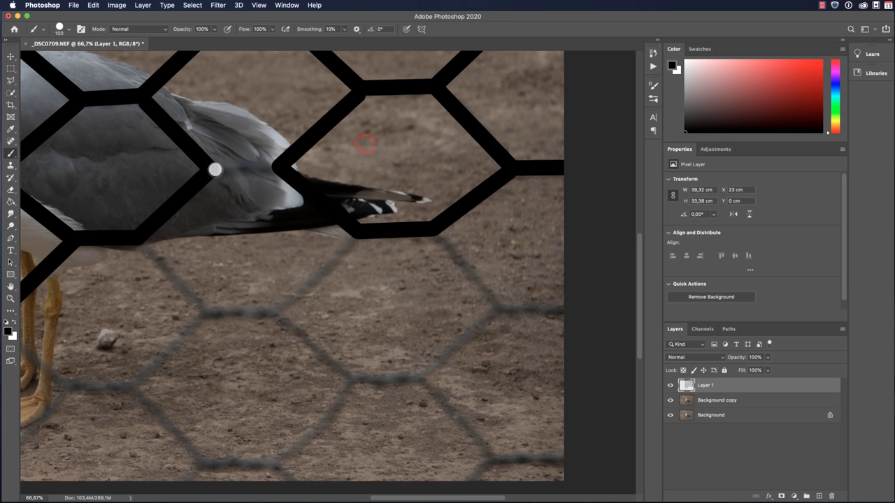
scroll(279, 171, "down", 3)
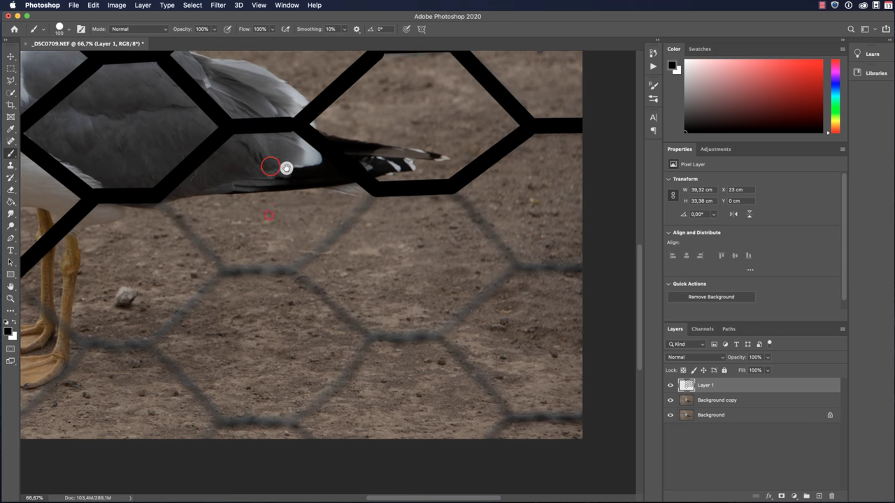
left_click(383, 171)
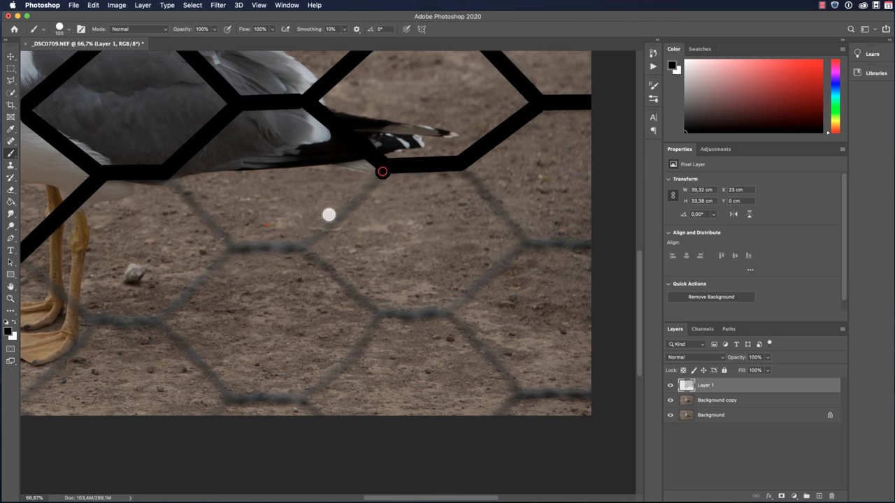
left_click(308, 244, "shift")
left_click(231, 246, "shift")
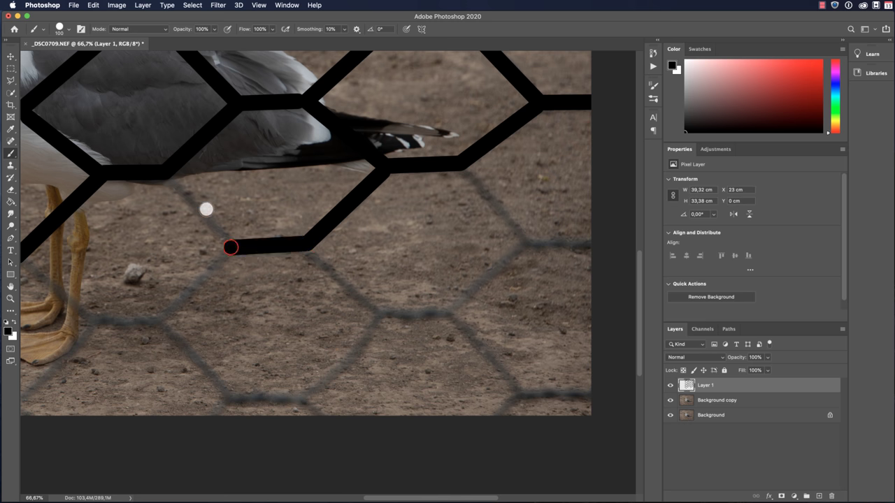
left_click(172, 180, "shift")
left_click_drag(231, 230, 447, 150)
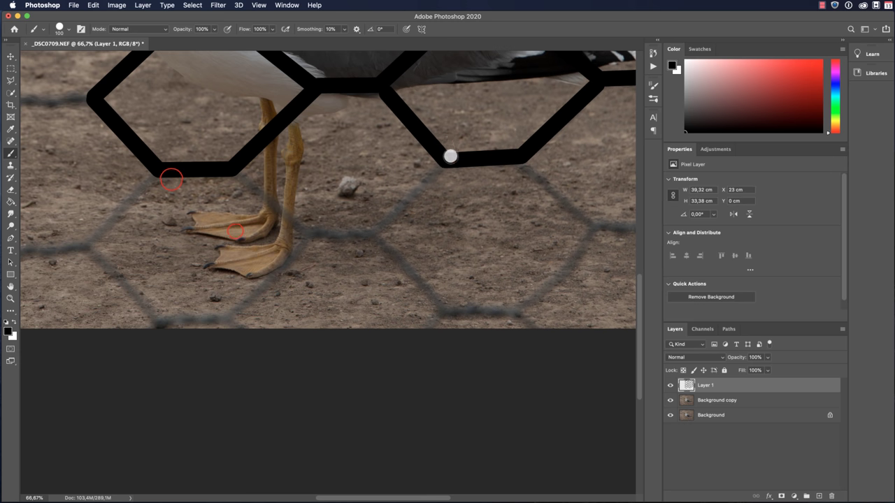
Trace the fence wire beside the gull's feet up to the next corner.
left_click(439, 165)
left_click(374, 232, "shift")
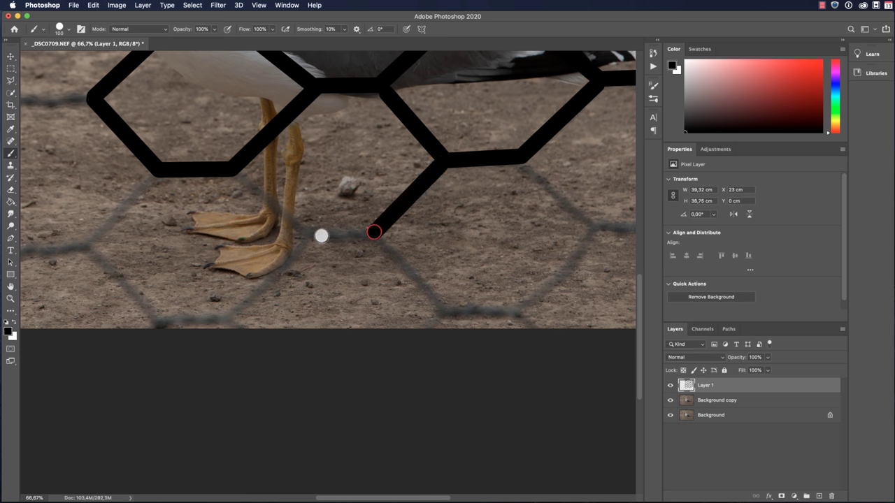
left_click(311, 233, "shift")
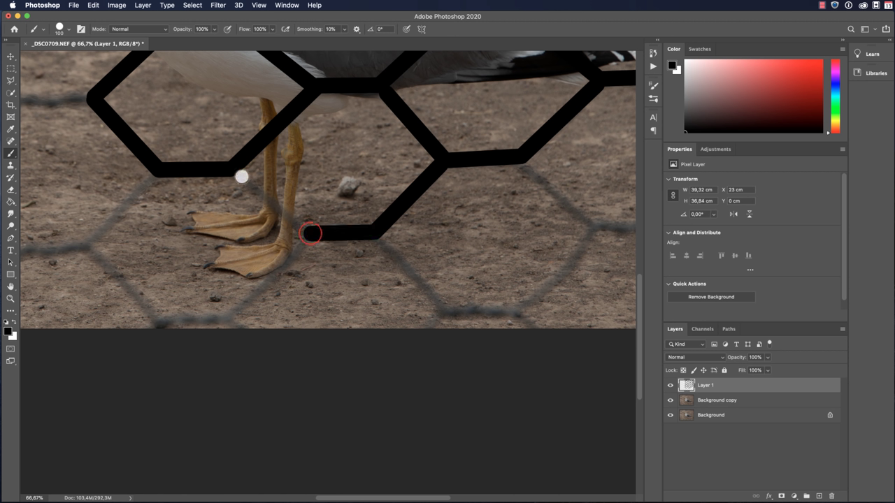
left_click(236, 175, "shift")
Trace a hexagon along the ground's bottom wires in black and close it.
left_click(306, 239)
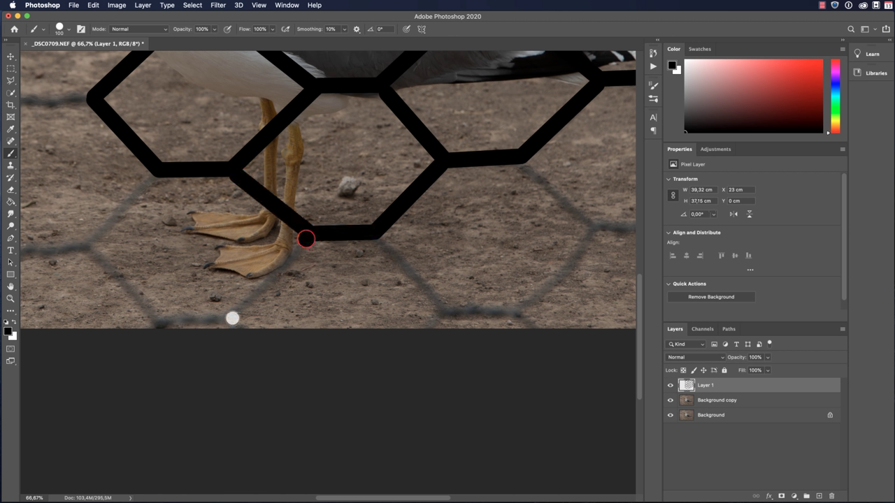
left_click(232, 318, "shift")
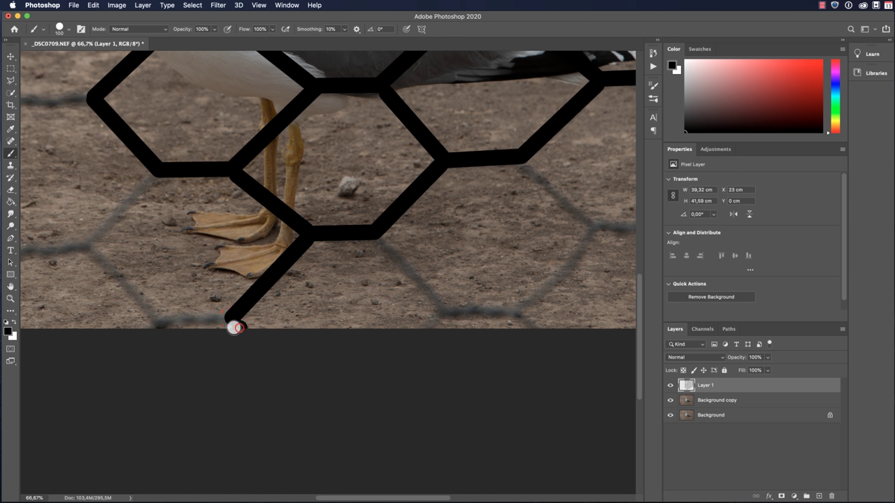
left_click(160, 323, "shift")
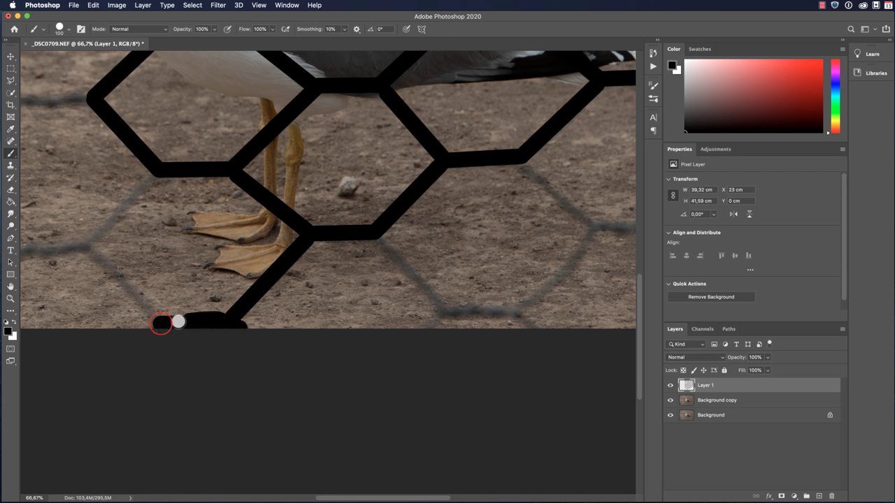
left_click(88, 247, "shift")
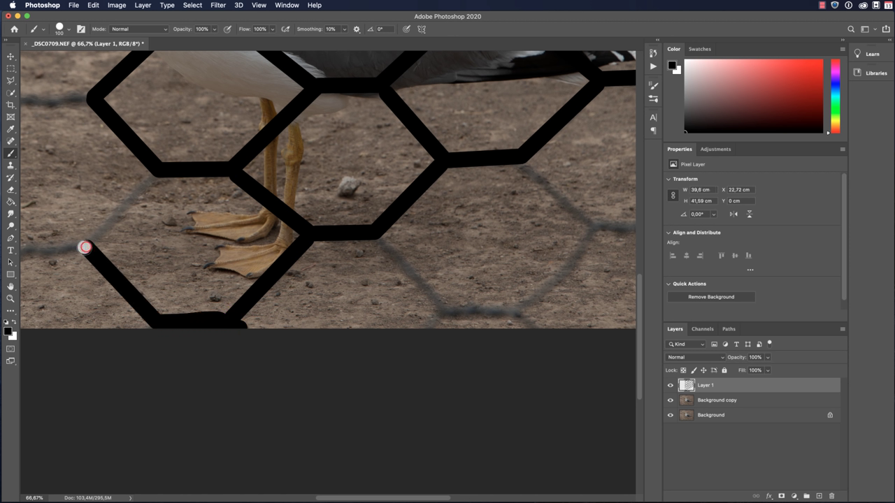
left_click(155, 175, "shift")
Trace the ground wires left of the gull down to the bottom-left corner.
mouse_move(732, 176)
left_mouse_down()
mouse_move(478, 212)
mouse_move(394, 261)
left_mouse_up()
left_click(427, 260)
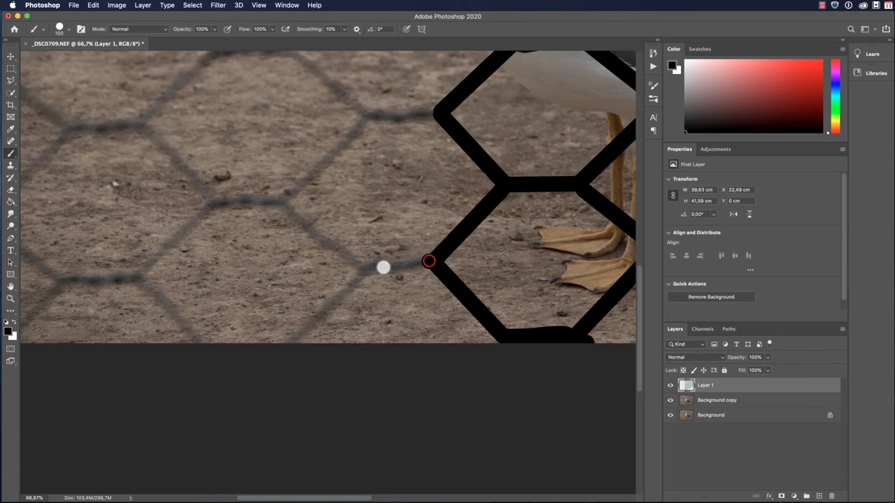
left_click(363, 268, "shift")
left_click(290, 342, "shift")
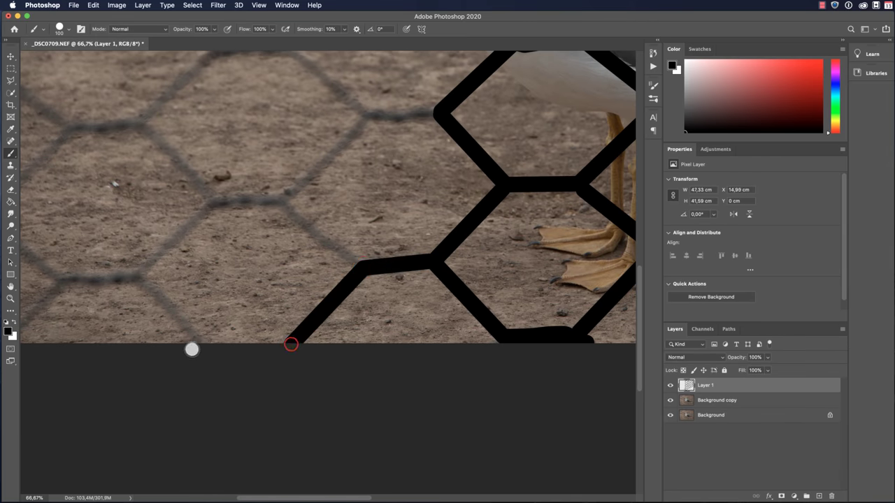
left_click(142, 279, "shift")
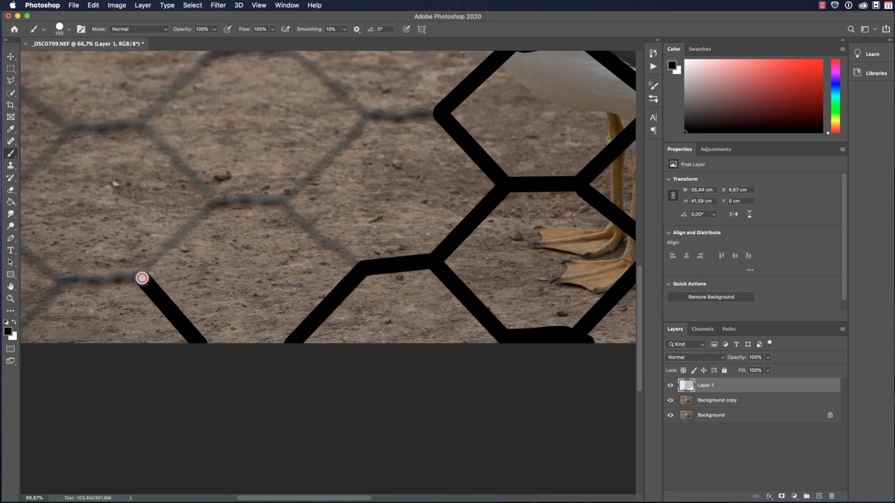
left_click(59, 280, "shift")
left_click_drag(102, 257, 271, 263)
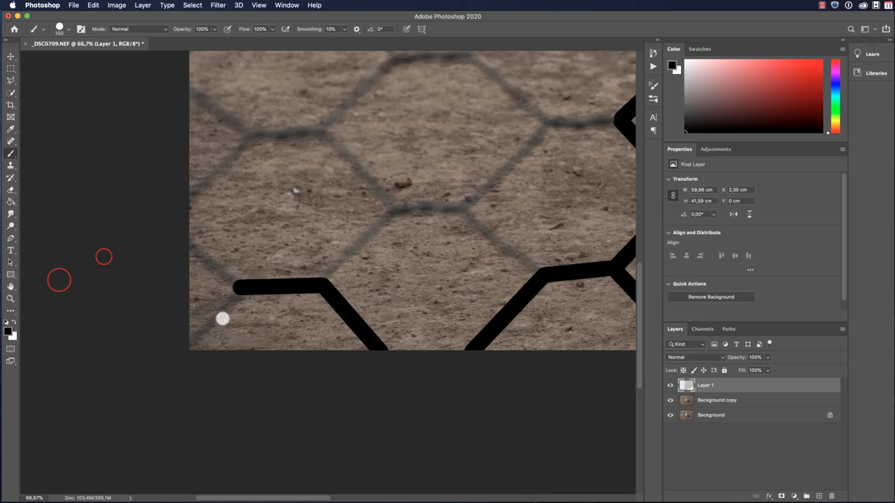
left_click(190, 339, "shift")
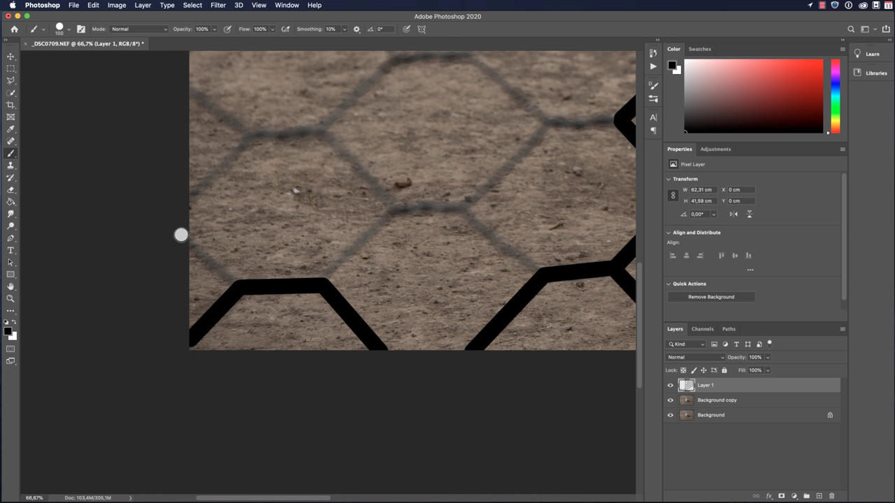
Trace the wires from the photo's left edge, closing another hexagon left of the legs.
left_click(180, 235)
left_click(236, 283, "shift")
left_click(321, 278)
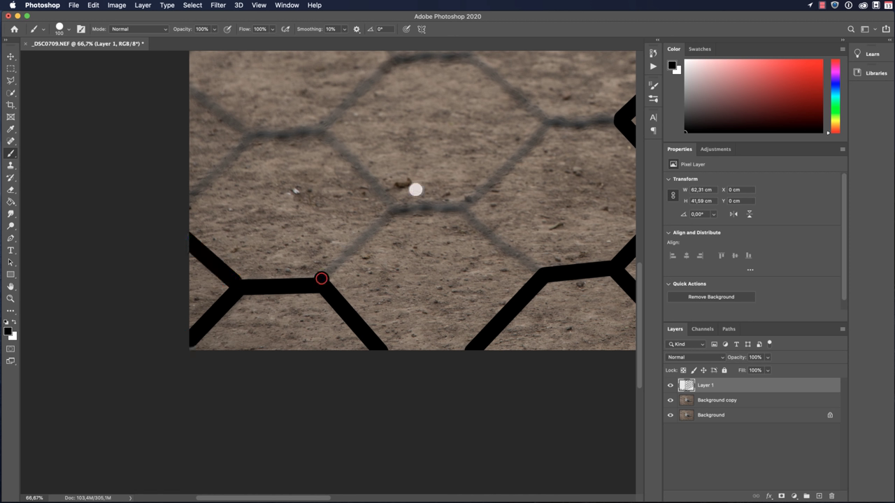
left_click(392, 208, "shift")
left_click(462, 206, "shift")
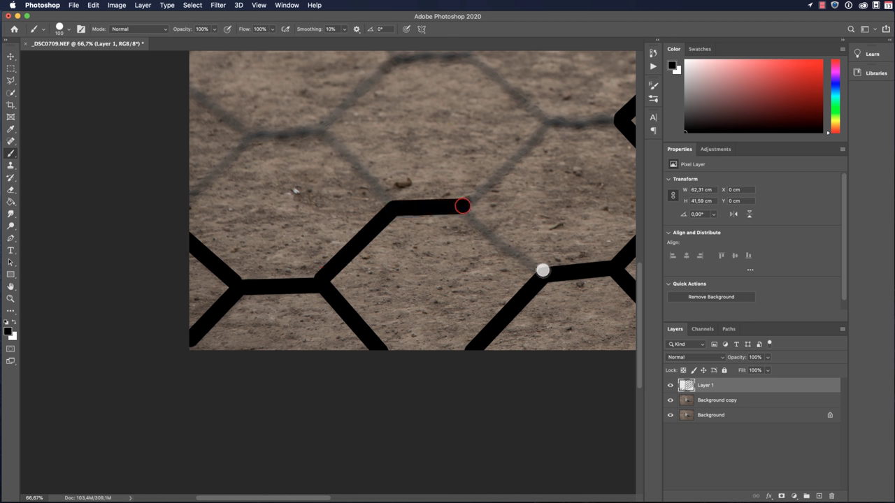
left_click(543, 270, "shift")
left_click_drag(563, 146, 375, 241)
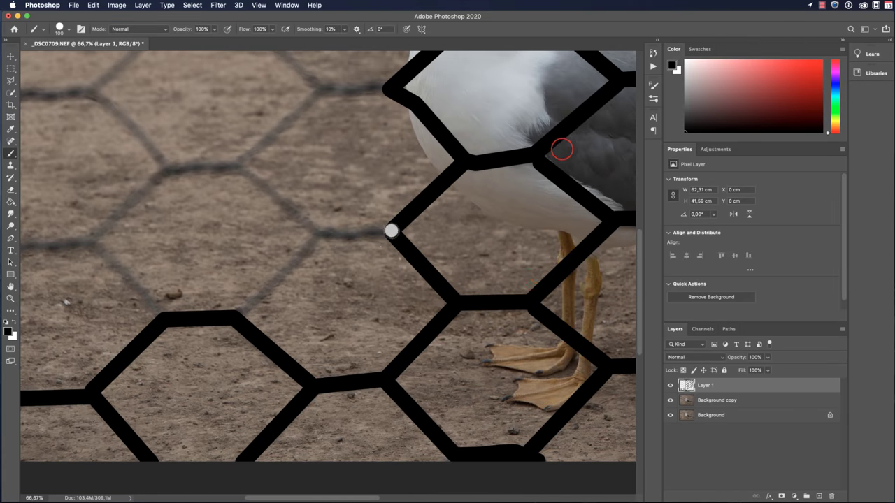
Trace black lines over the wires left of the gull's belly and the next upper-left hexagon.
left_click(391, 231)
left_click(315, 233, "shift")
left_click(239, 312, "shift")
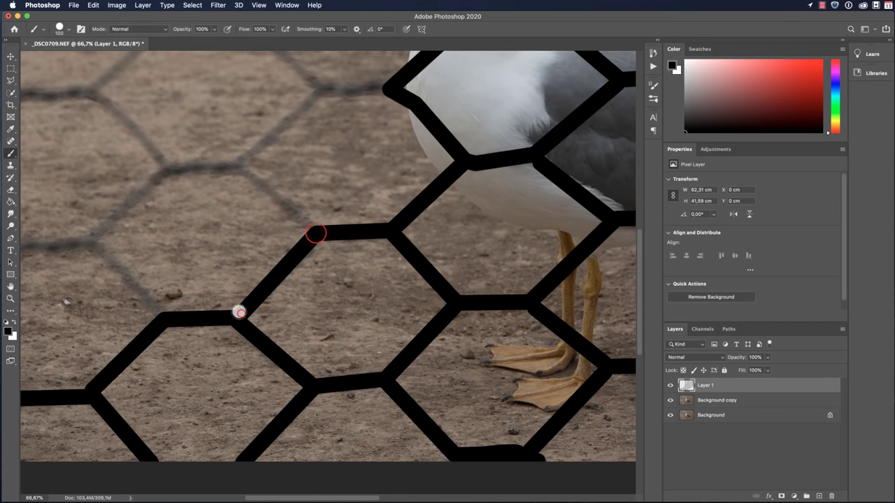
left_click_drag(213, 253, 362, 300)
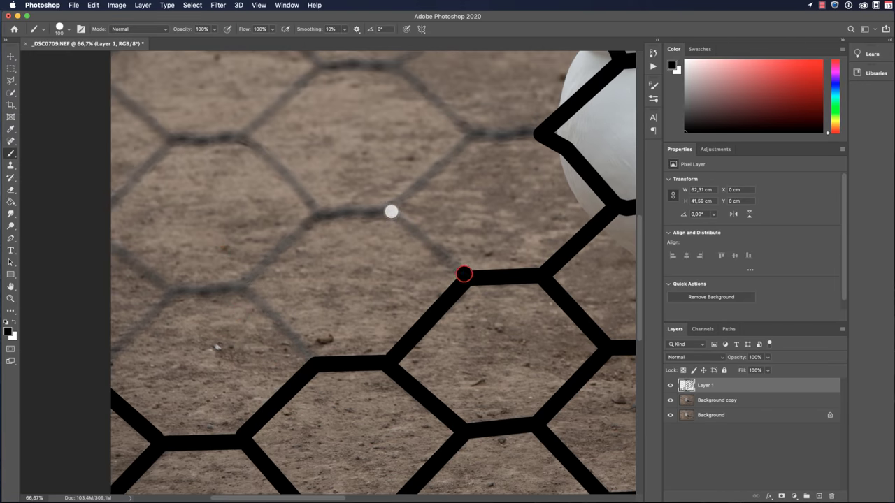
left_click(390, 211, "shift")
left_click(319, 212, "shift")
left_click(245, 285, "shift")
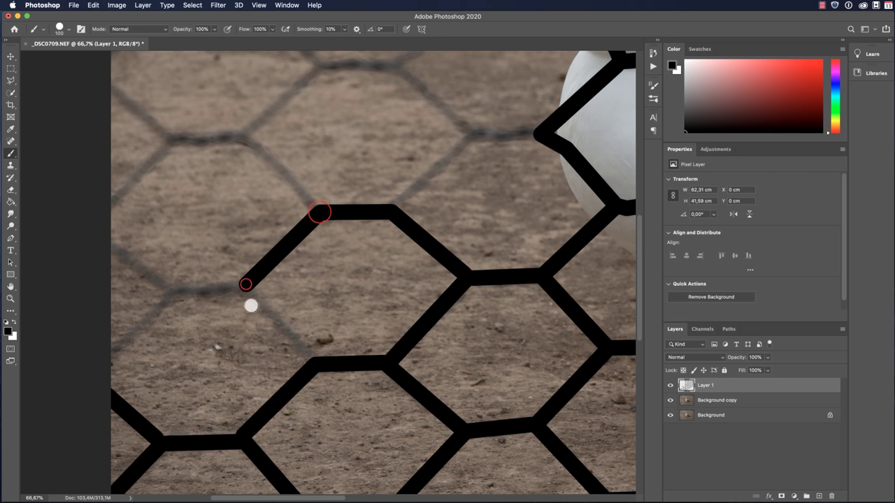
left_click(312, 362, "shift")
Trace the hexagon wires out to the photo's left edge in black.
left_click_drag(234, 255, 413, 265)
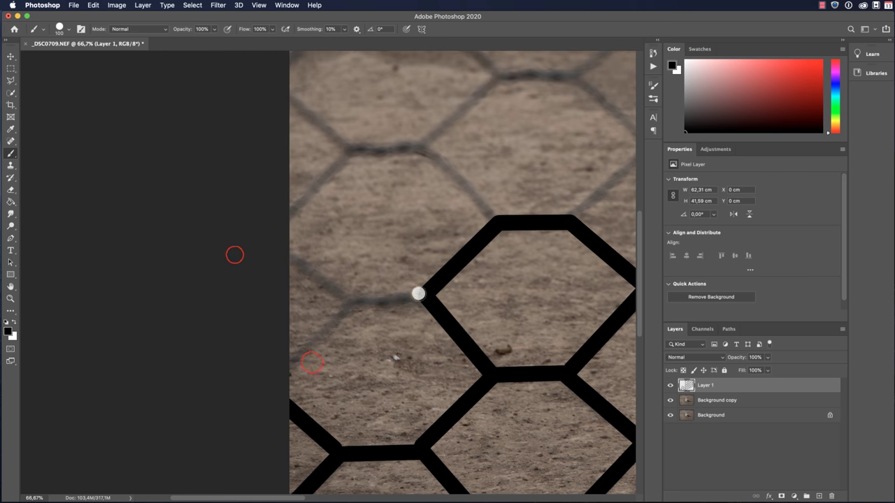
left_click(418, 293)
left_click(350, 302, "shift")
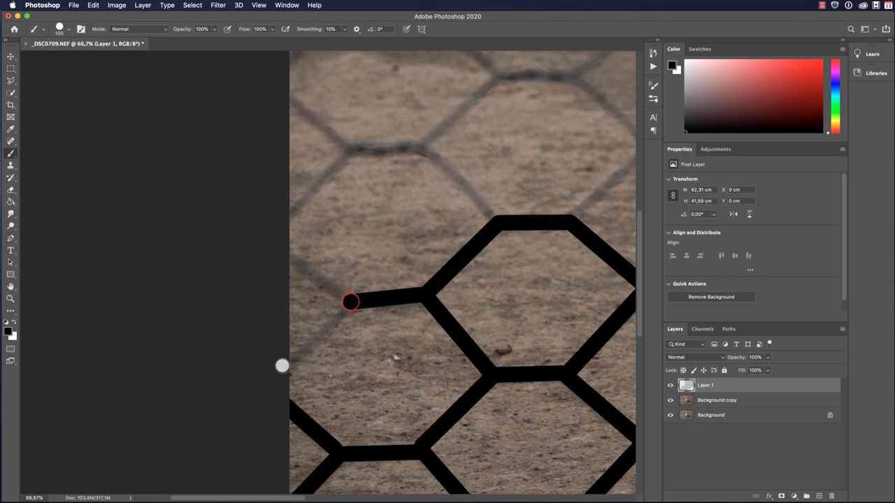
left_click(284, 368, "shift")
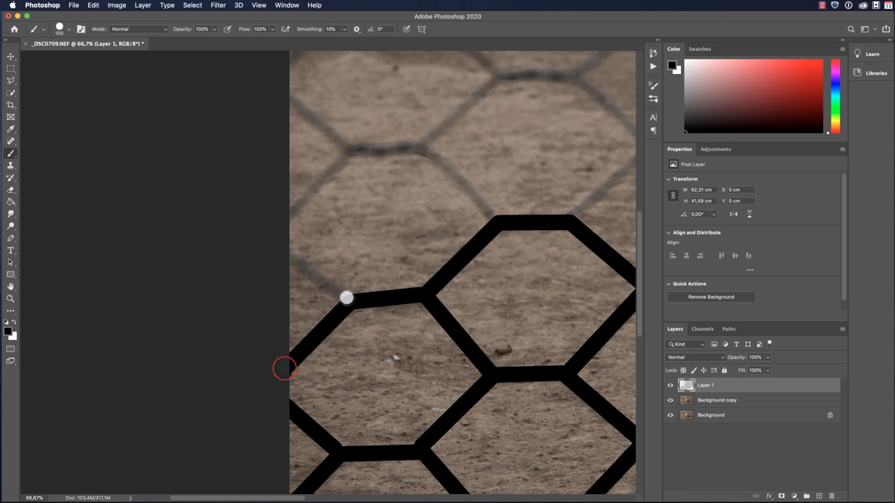
left_click(280, 252, "shift")
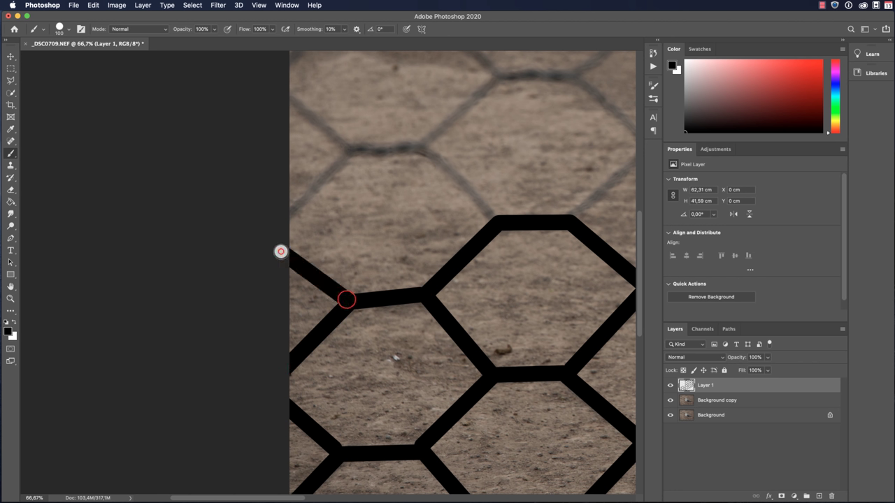
left_click(349, 149)
left_click(283, 219, "shift")
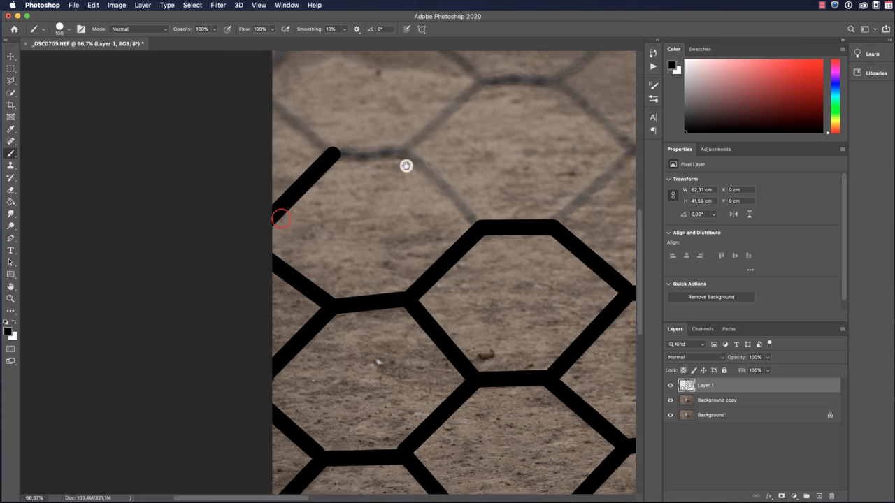
Trace the upper fence wires from the left edge across toward the gull's chest.
left_click_drag(408, 166, 170, 170)
left_click(139, 166)
left_click(207, 164, "shift")
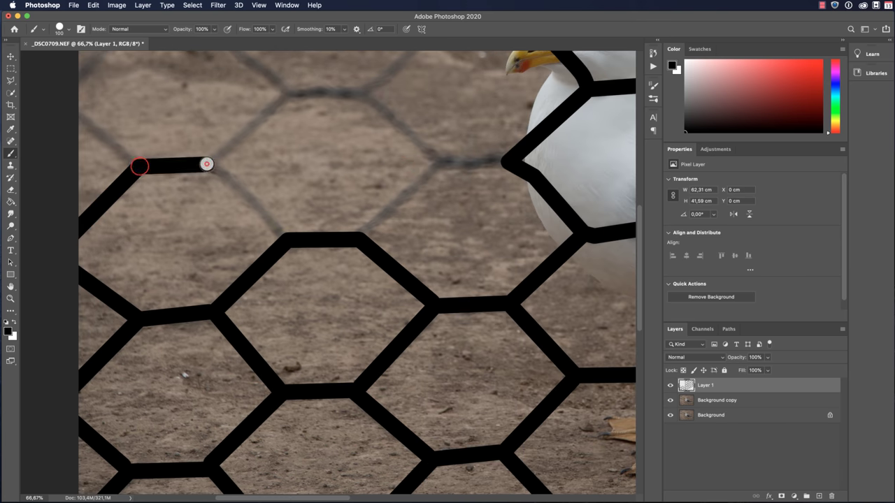
left_click(279, 231, "shift")
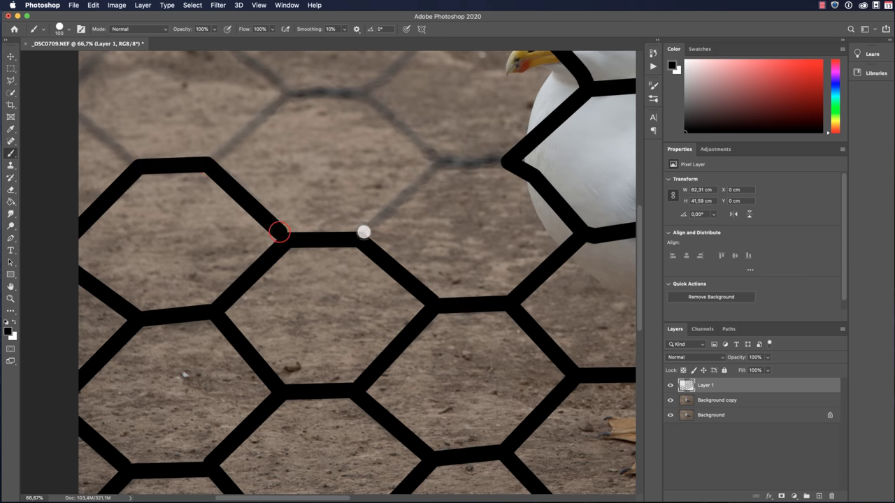
left_click(432, 162, "shift")
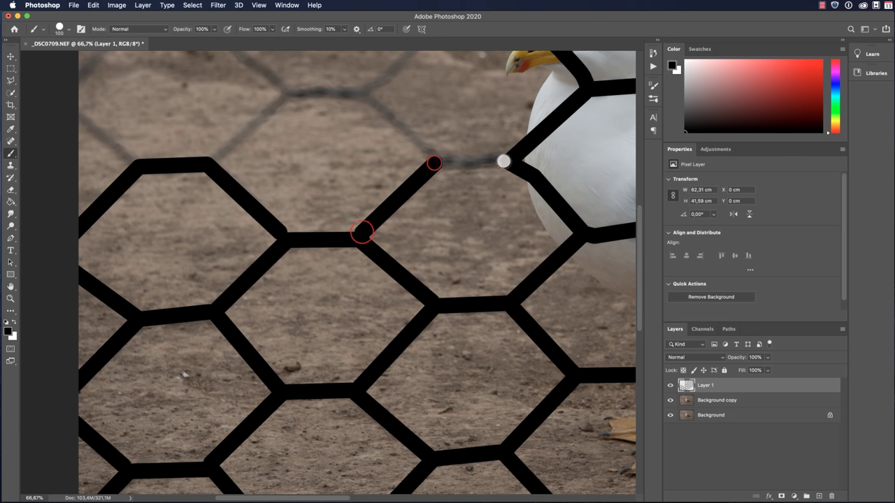
left_click(505, 160, "shift")
Trace the hexagon wires left of the beak down to the photo's left edge.
left_click_drag(445, 114, 458, 263)
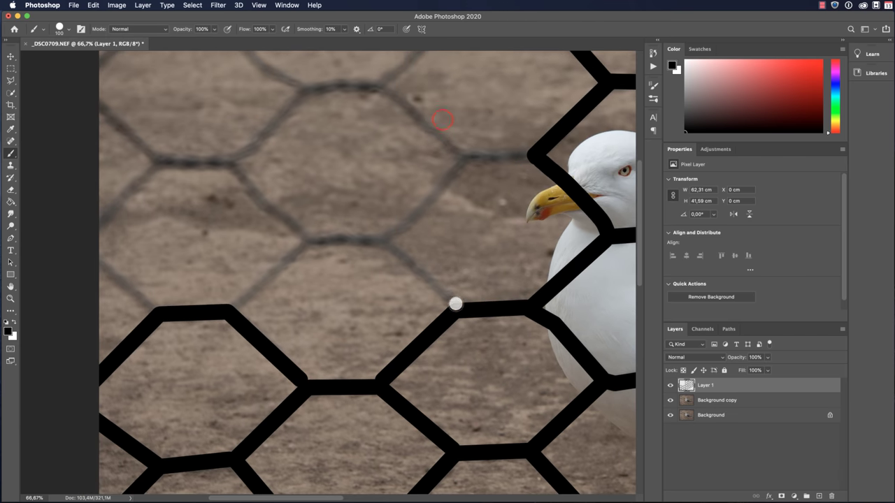
left_click(383, 241, "shift")
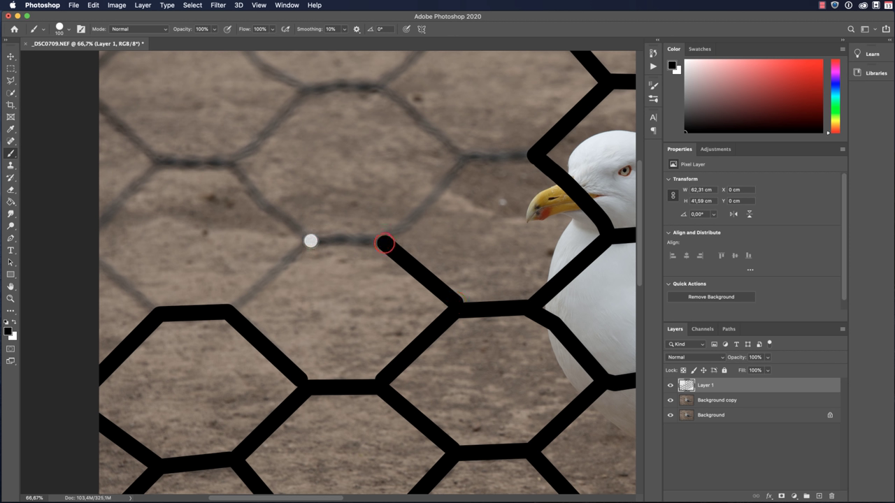
left_click(309, 240, "shift")
left_click(234, 308, "shift")
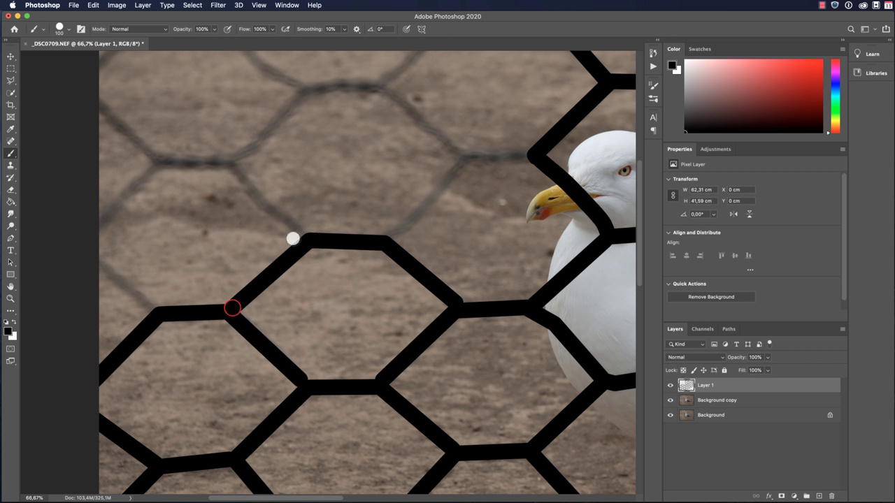
left_click(301, 235)
left_click(231, 163, "shift")
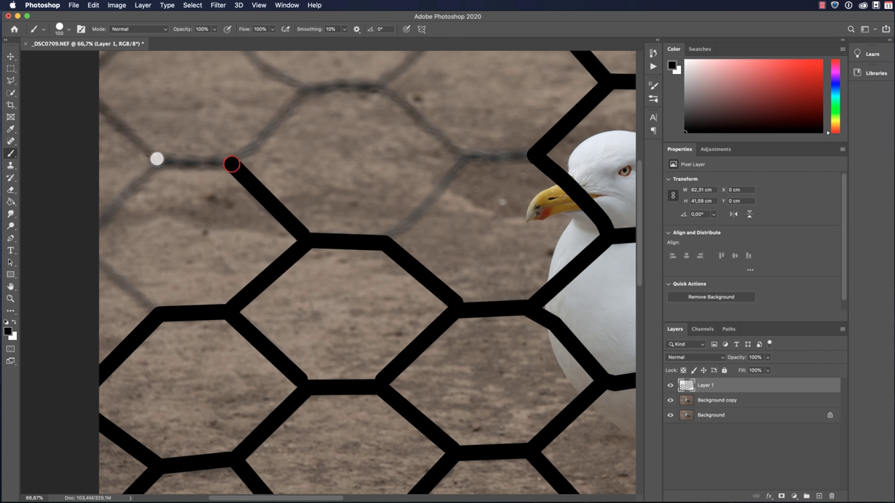
left_click(159, 159, "shift")
left_click(96, 222, "shift")
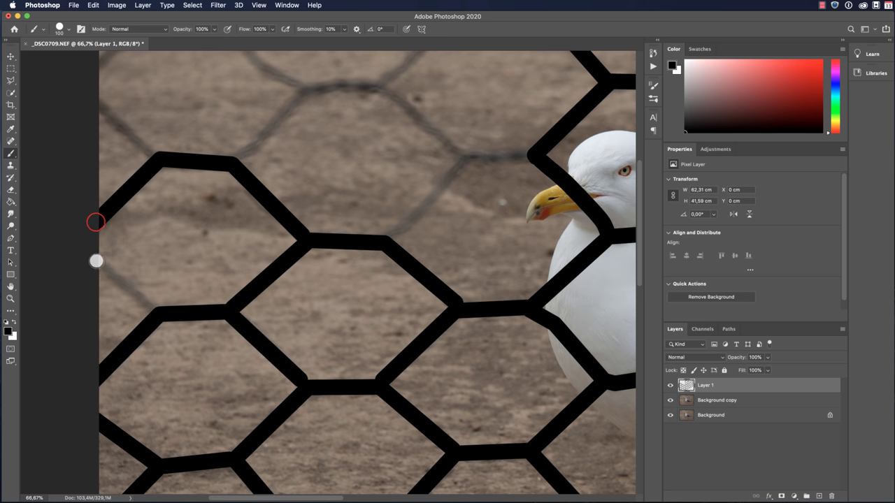
left_click(95, 260)
left_click(150, 310, "shift")
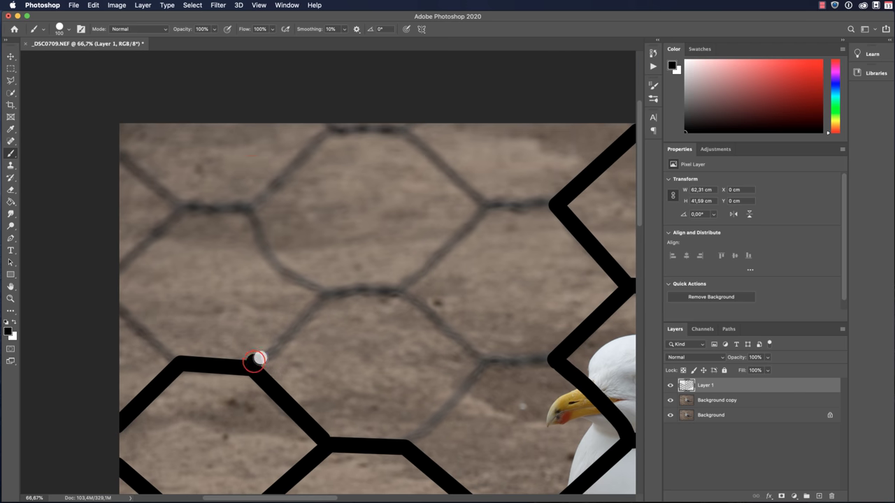
Trace the remaining wires across and down to the lower fence nodes in black.
left_click_drag(257, 359, 279, 348)
left_click(324, 296, "shift")
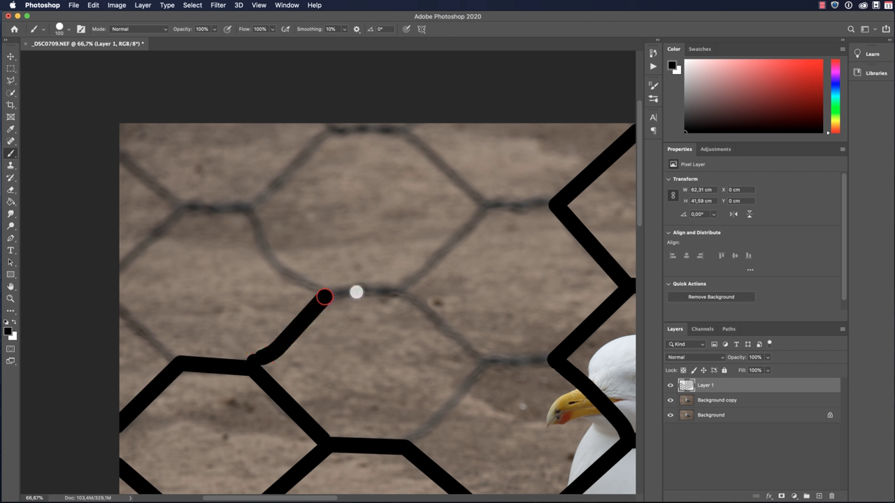
left_click(400, 290, "shift")
left_click(425, 308, "shift")
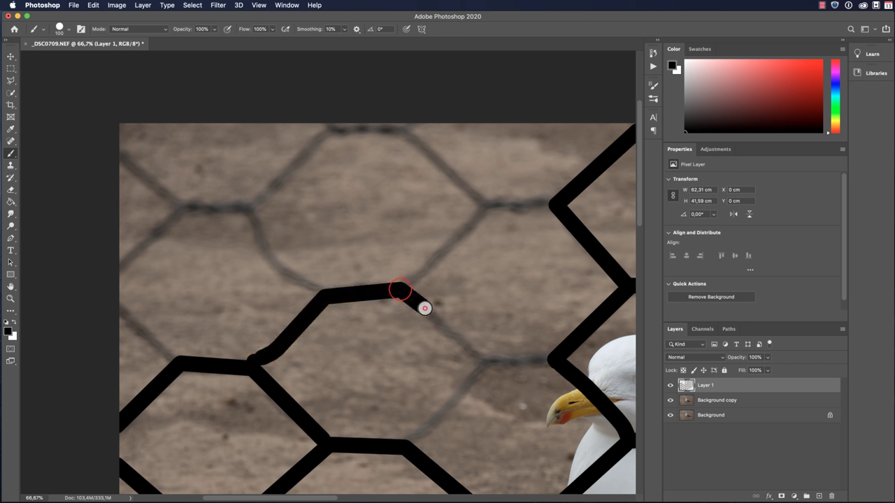
left_click(483, 361, "shift")
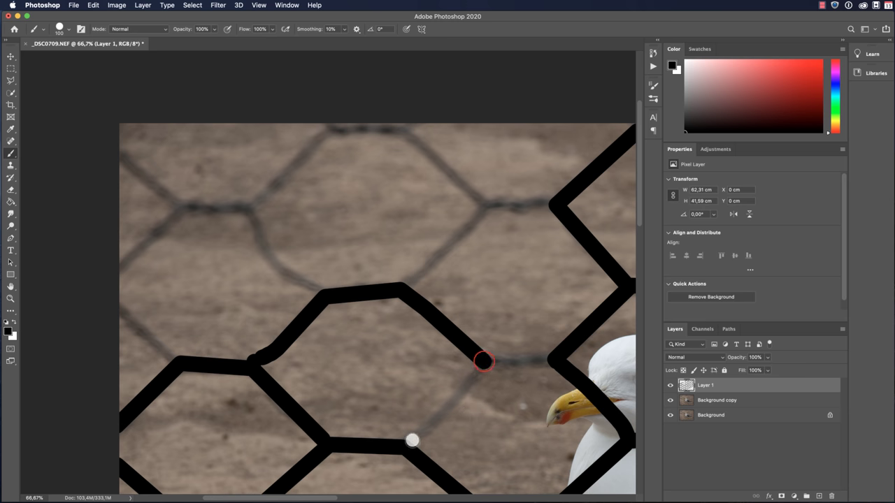
left_click(412, 440, "shift")
left_click(490, 361)
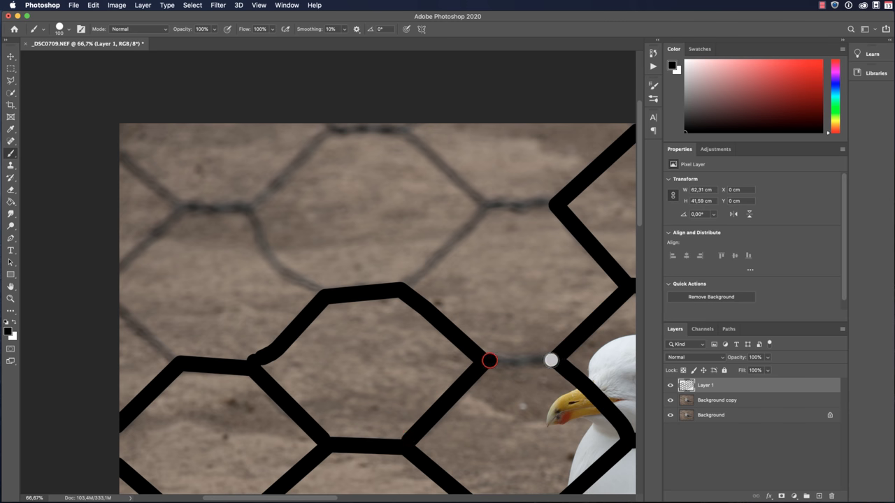
left_click(551, 360, "shift")
mouse_move(525, 282)
left_mouse_down()
mouse_move(210, 475)
mouse_move(427, 380)
left_mouse_up()
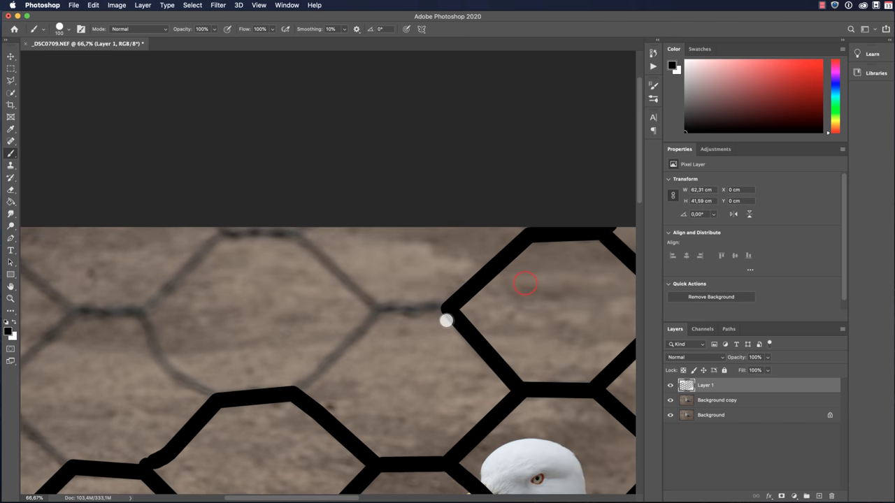
Trace the fence wires up to and along the photo's top edge in black.
left_click(445, 305)
left_click(377, 305, "shift")
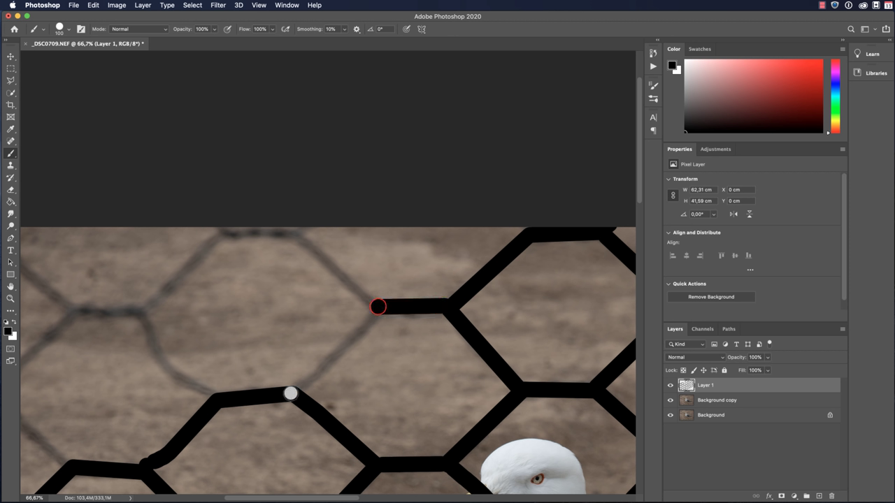
left_click(294, 390, "shift")
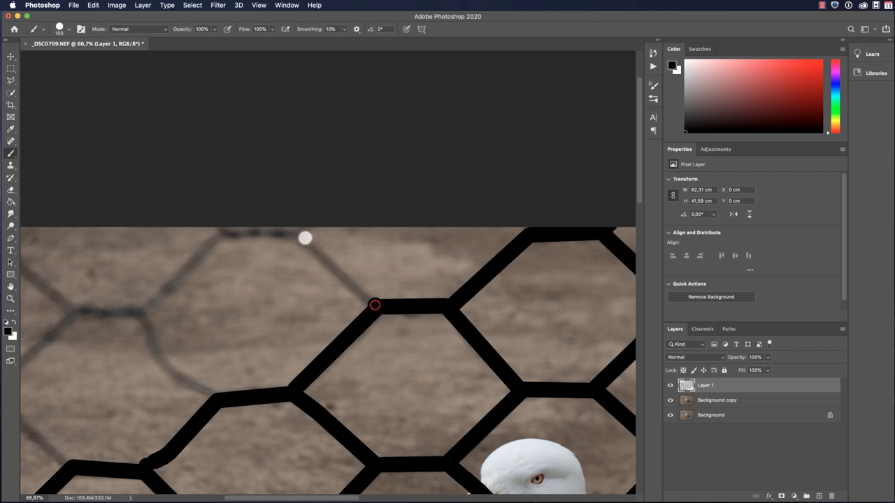
left_click(295, 235, "shift")
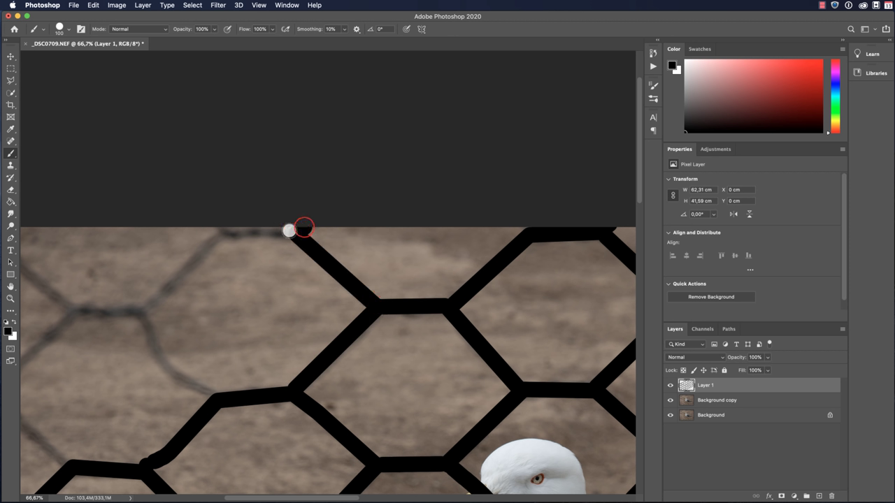
left_click(223, 231, "shift")
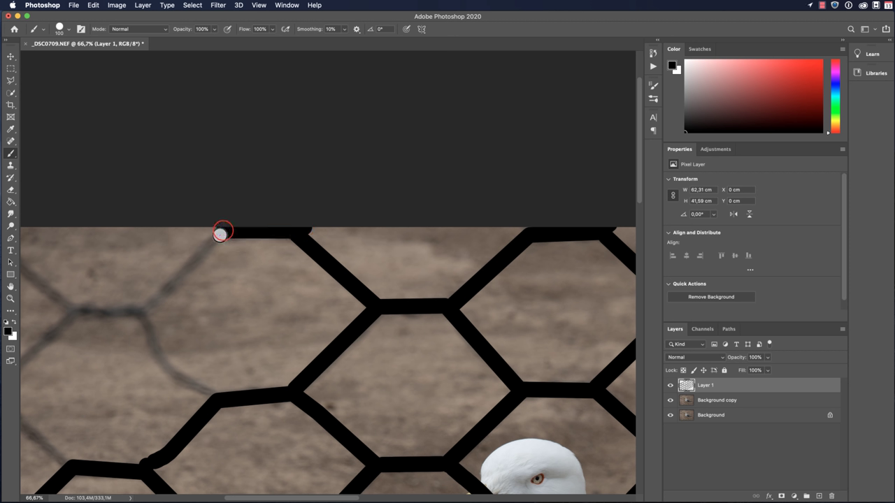
left_click(142, 310, "shift")
mouse_move(142, 312)
left_mouse_down()
mouse_move(174, 373)
mouse_move(225, 394)
mouse_move(206, 401)
mouse_move(363, 356)
mouse_move(517, 334)
left_mouse_up()
Trace the wires running to the photo's left edge, then zoom out to the whole photo.
left_click_drag(463, 400, 439, 409)
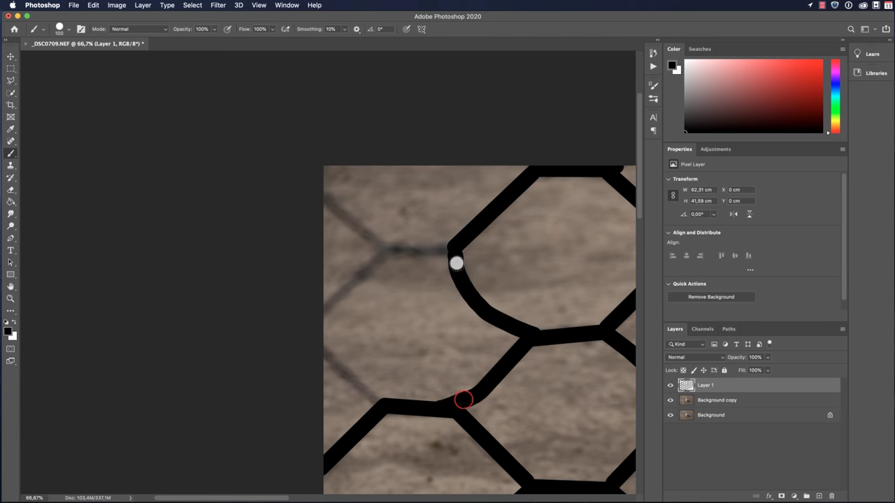
left_click(385, 249, "shift")
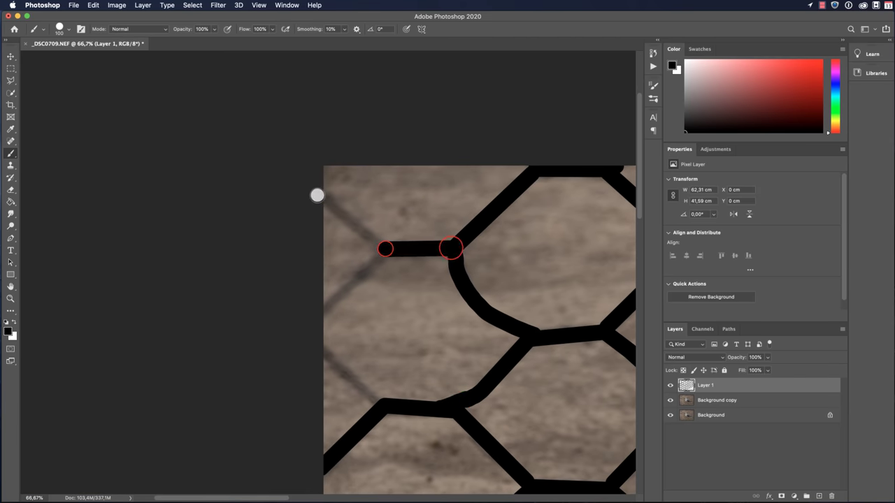
left_click(316, 194, "shift")
left_click(386, 251)
left_click(319, 309, "shift")
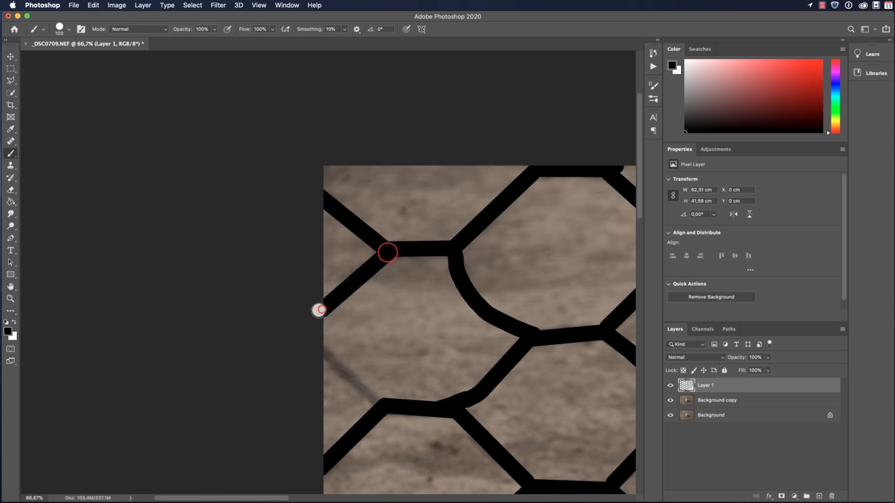
left_click(379, 403)
left_click(314, 343, "shift")
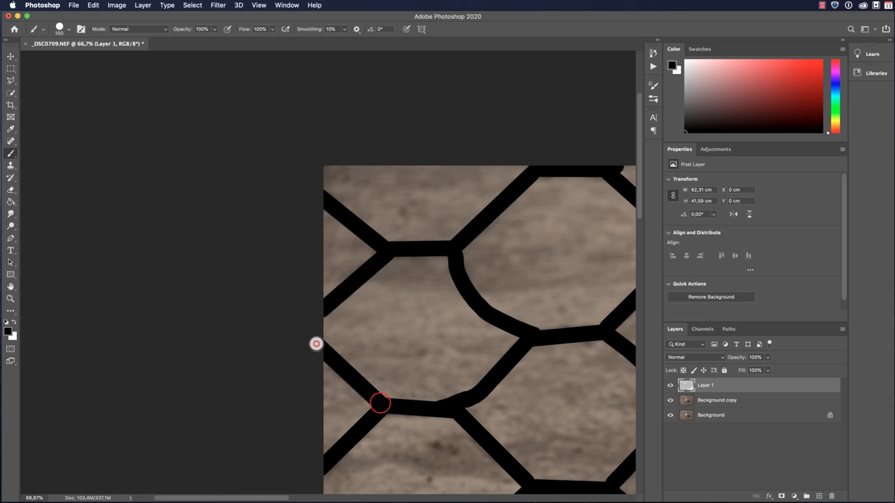
key("super+minus")
key("super+minus")
key("super+minus")
key("super+minus")
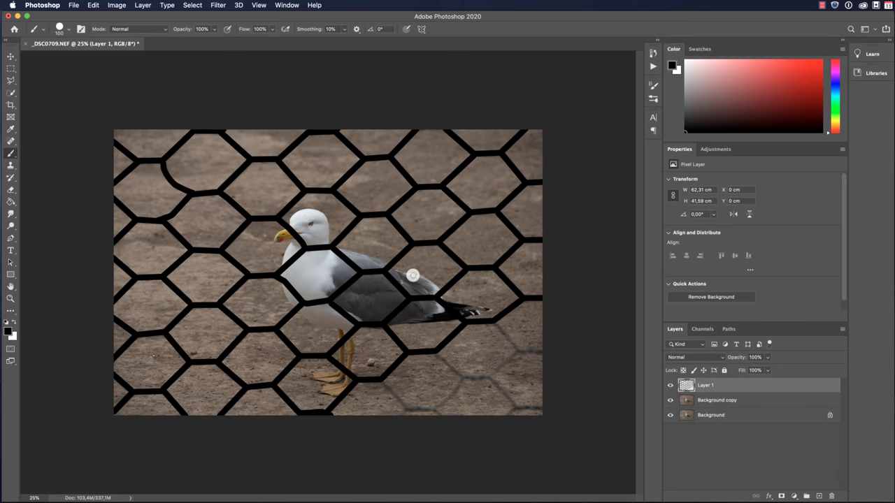
Zoom into the lower-right corner and trace its wires to the right and bottom edges.
key("super+plus")
key("super+plus")
key("super+plus")
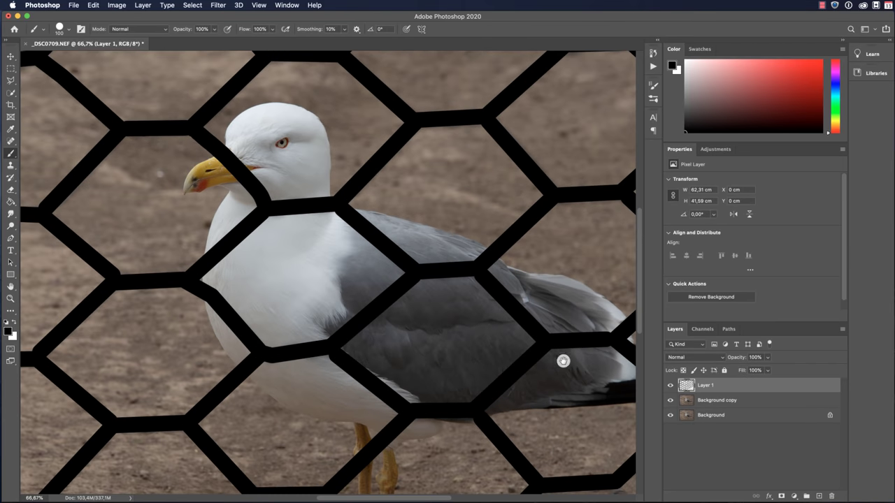
scroll(563, 363, "down", 5)
scroll(563, 364, "right", 5)
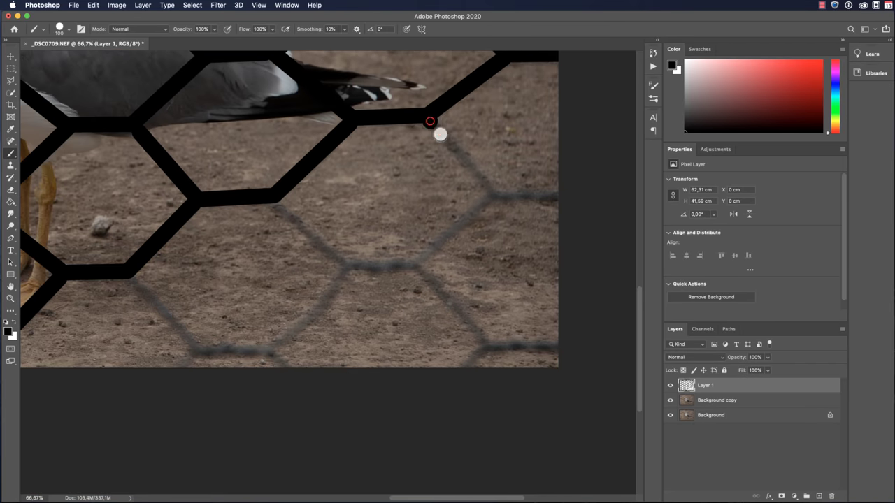
left_click(491, 193, "shift")
left_click(557, 195, "shift")
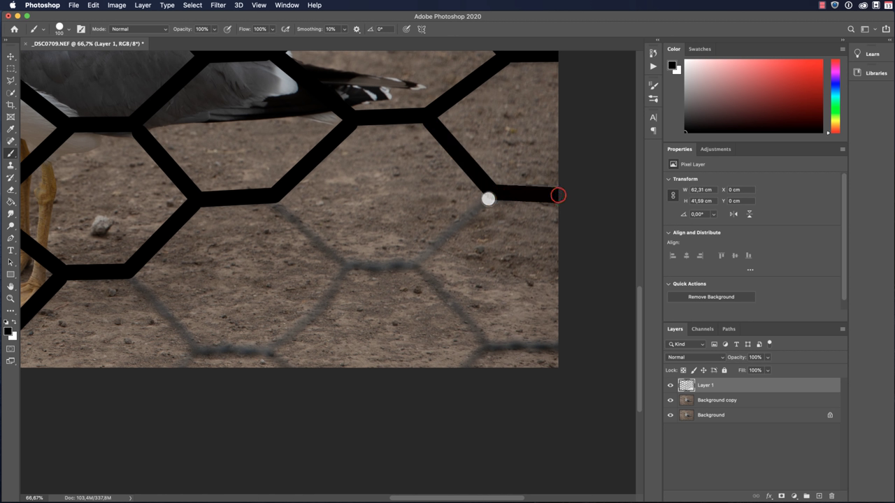
left_click(490, 195)
left_click(413, 263, "shift")
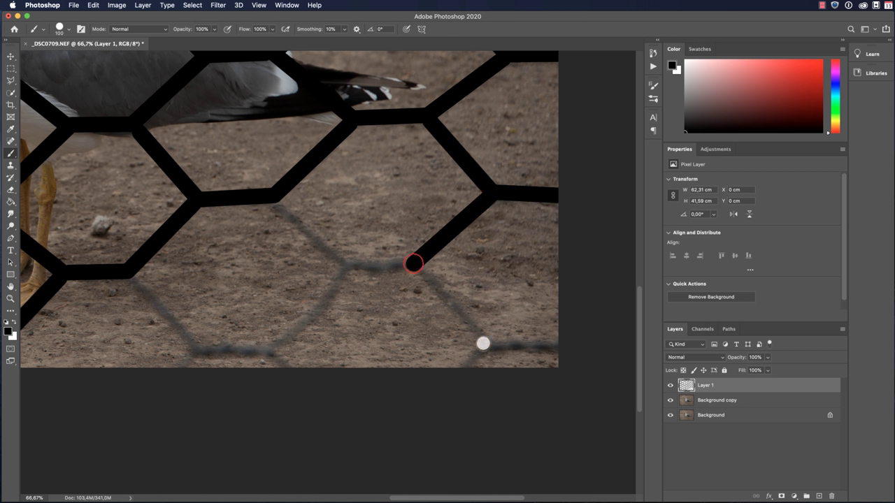
left_click(483, 343, "shift")
left_click(557, 345, "shift")
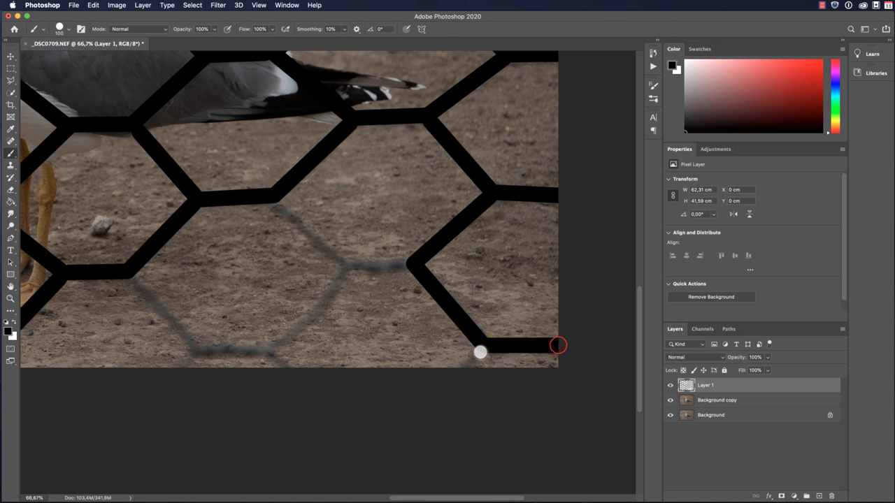
left_click(480, 351)
left_click(479, 362, "shift")
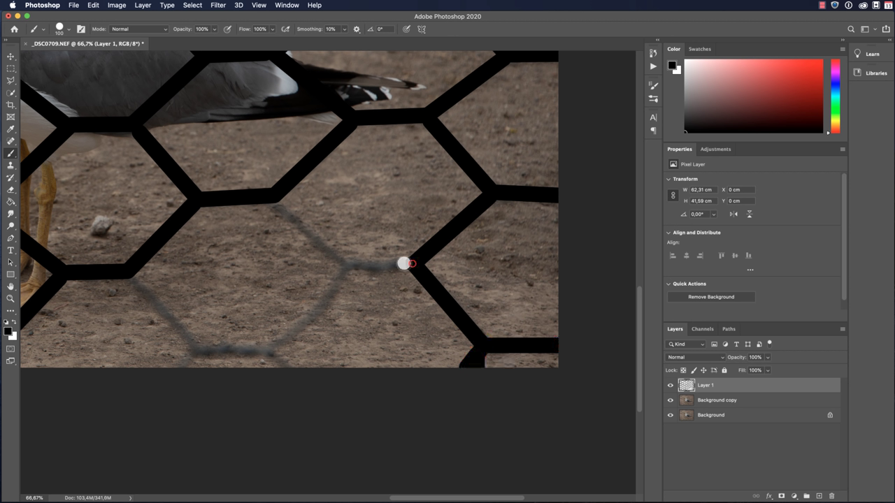
Trace the last diagonal and bottom wires leftward, then zoom out to the full image.
left_click(343, 264, "shift")
left_click(276, 202, "shift")
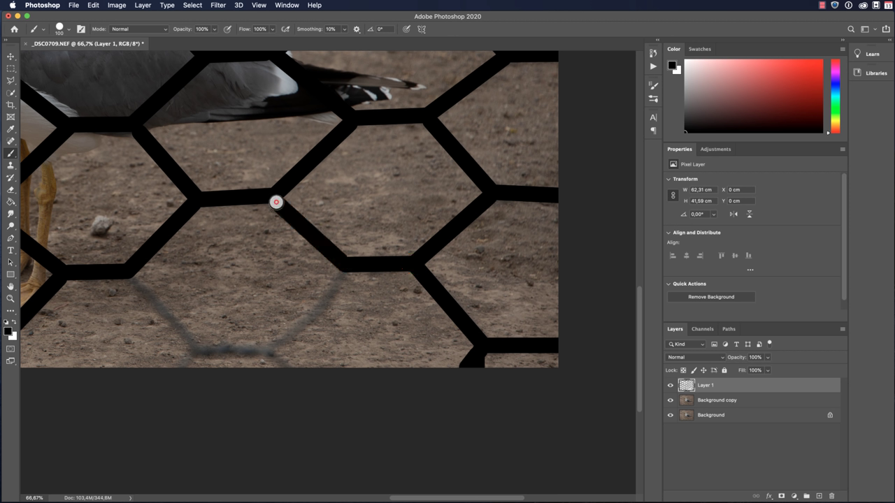
left_click(342, 268)
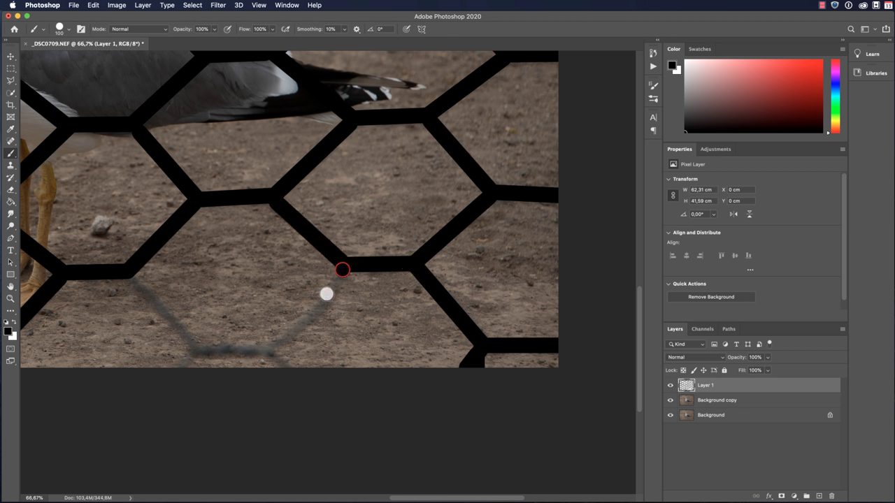
left_click(275, 350, "shift")
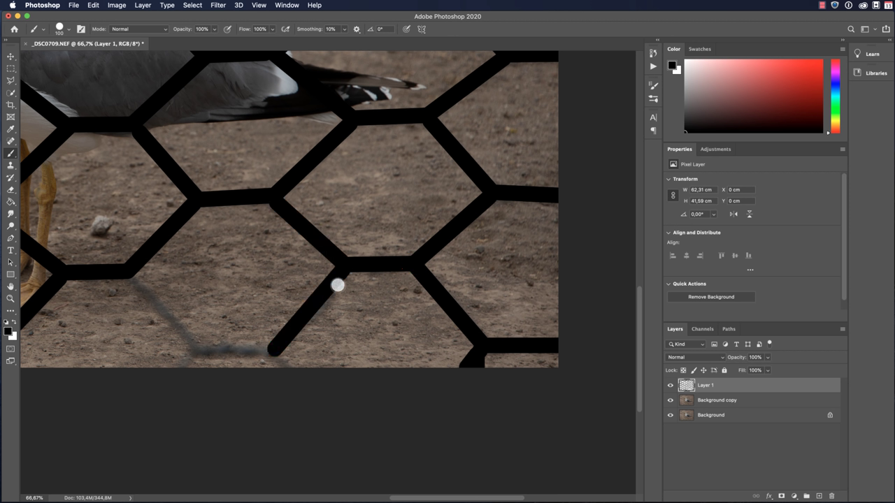
mouse_move(337, 286)
left_mouse_down()
mouse_move(292, 329)
mouse_move(277, 357)
left_mouse_up()
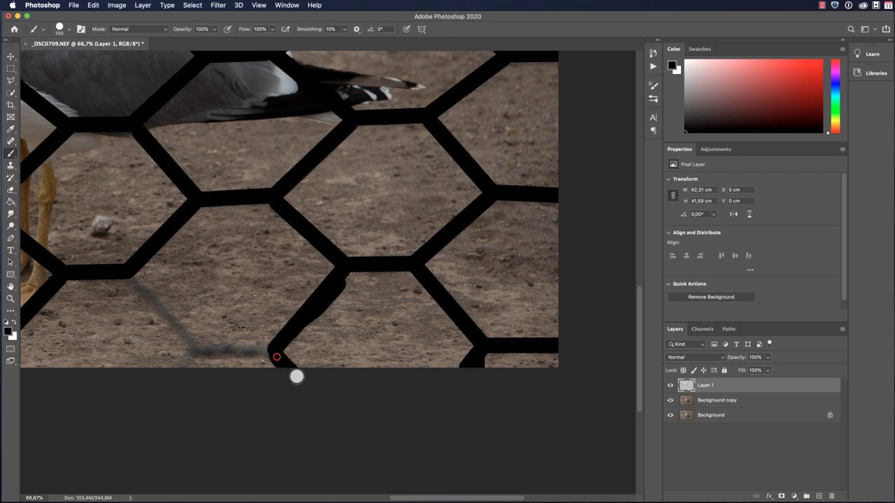
left_click(202, 351, "shift")
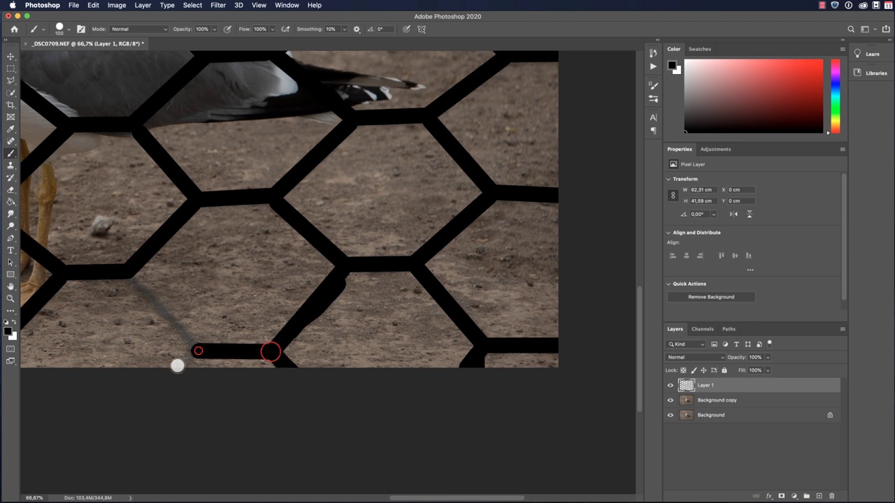
left_click(181, 365)
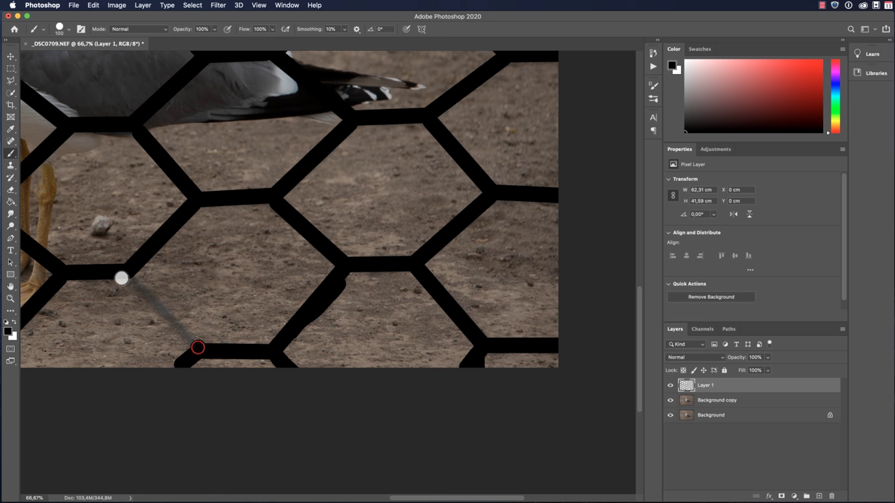
left_click(128, 277, "shift")
key("super+minus")
key("super+minus")
key("super+minus")
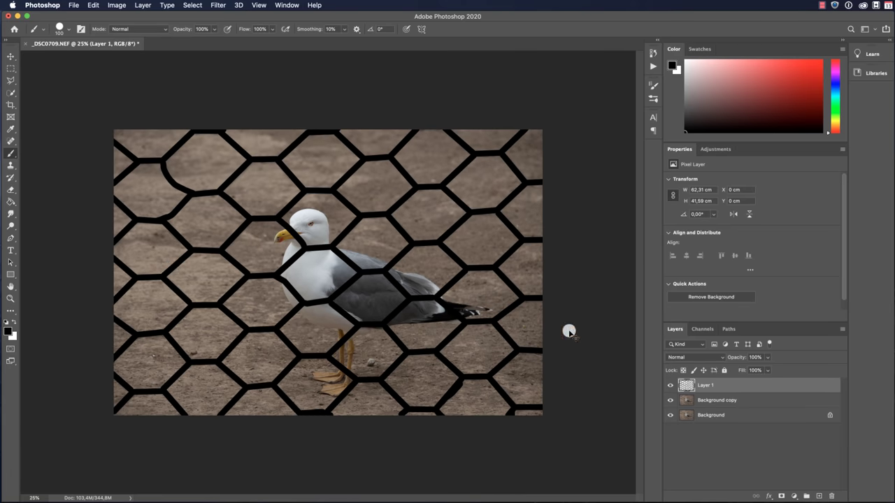
Load Layer 1's black strokes as a selection and expand it by 17 pixels.
left_click(686, 385, "super")
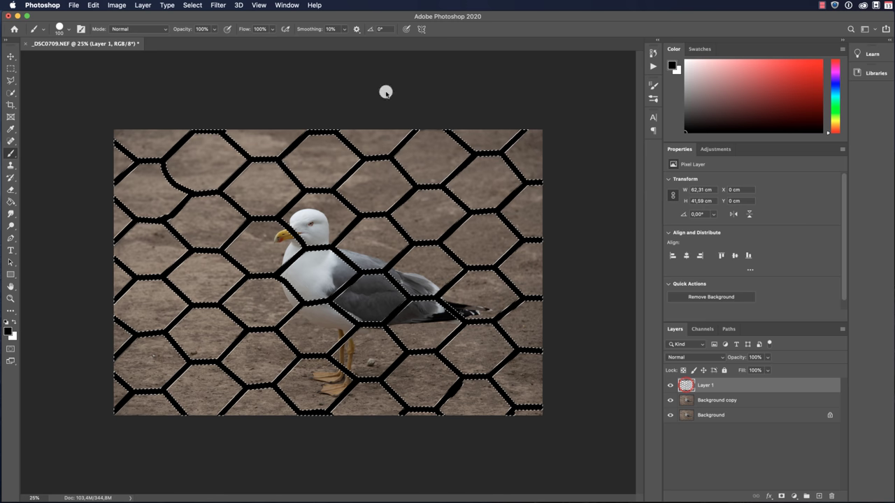
left_click(195, 5)
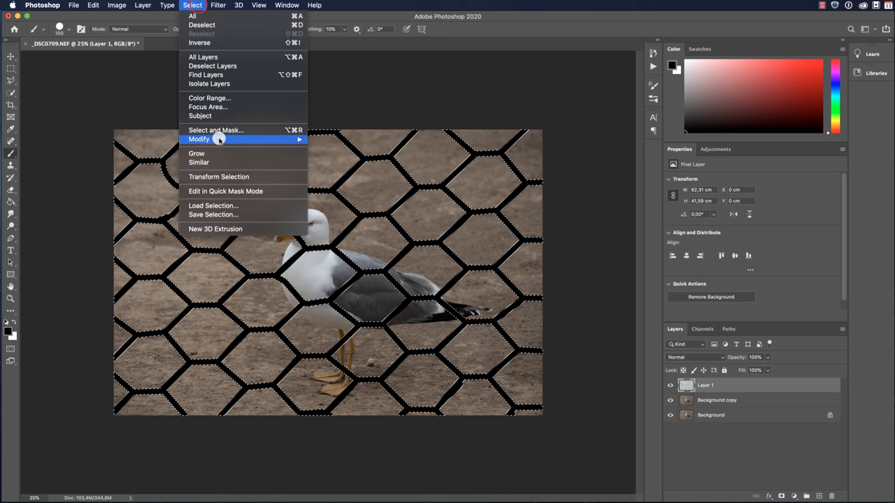
mouse_move(210, 143)
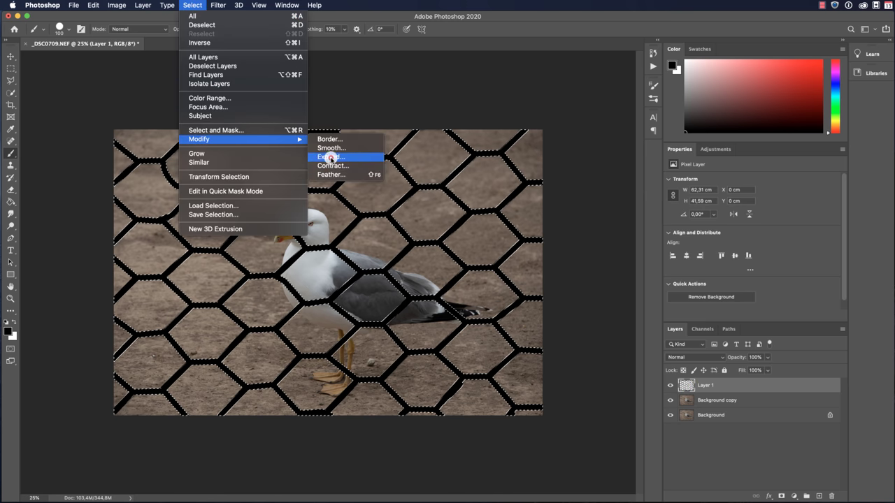
left_click(330, 158)
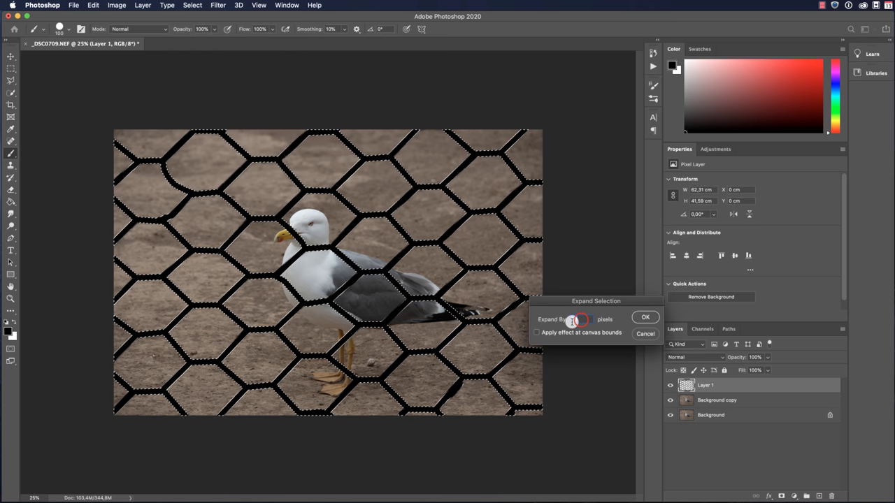
key("Up")
key("Up")
key("Up")
key("Up")
key("Up")
key("Up")
key("Up")
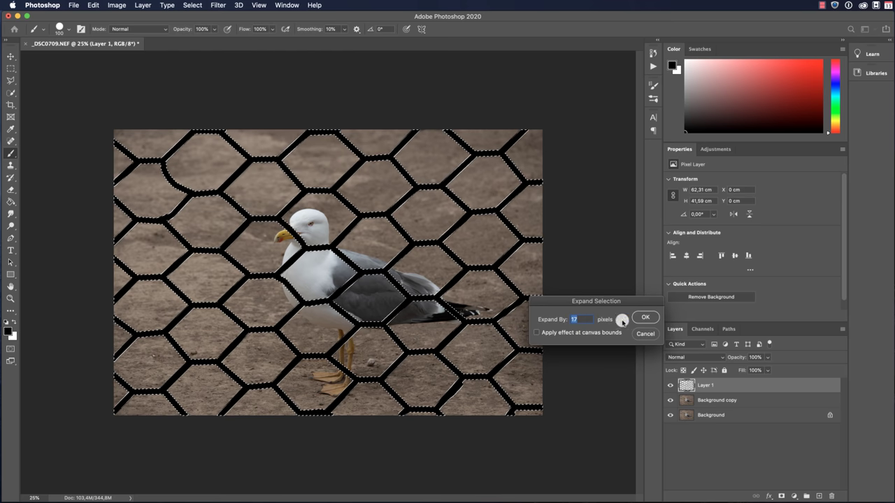
left_click(644, 317)
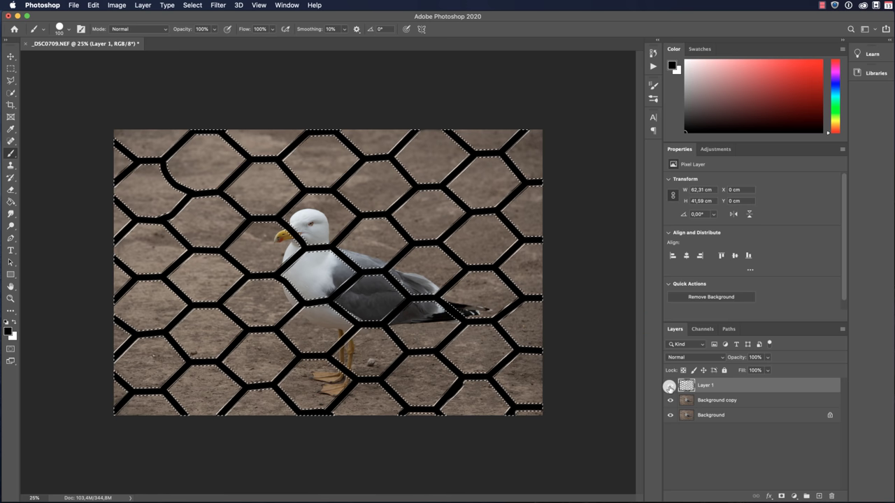
Hide Layer 1, Content-Aware Fill the selection on Background copy, then deselect.
left_click(669, 387)
left_click(721, 404)
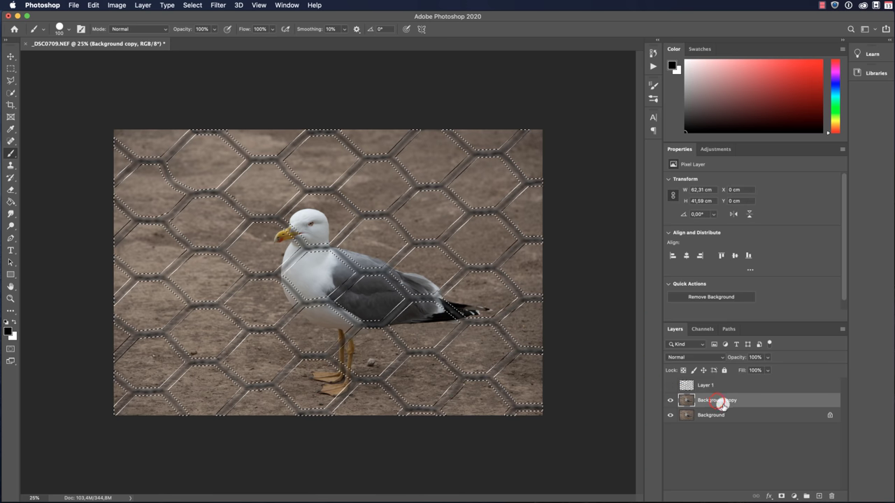
left_click(93, 5)
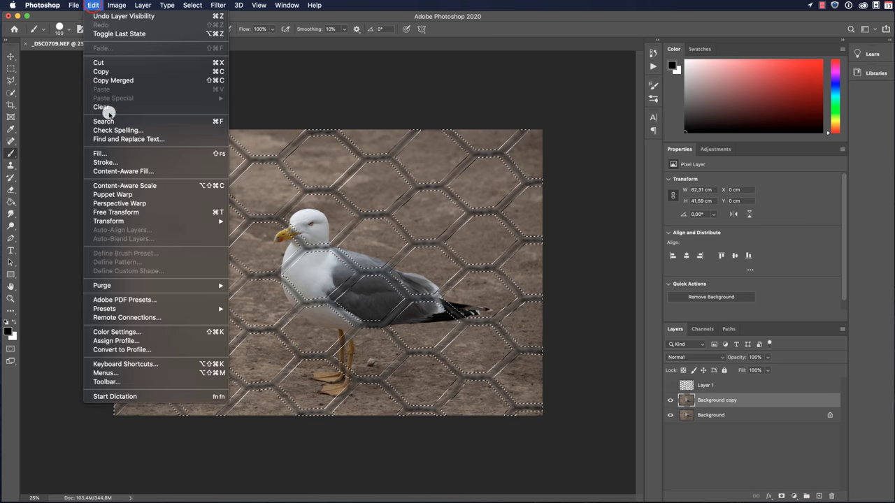
left_click(116, 153)
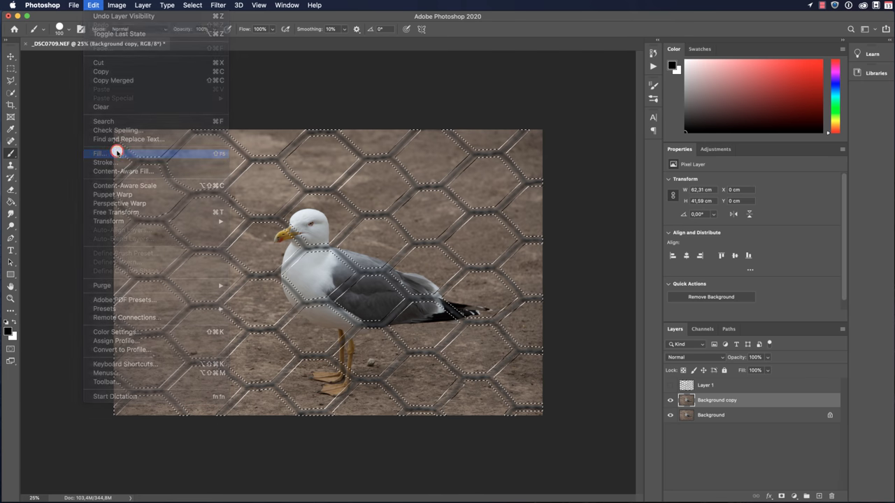
left_click(660, 272)
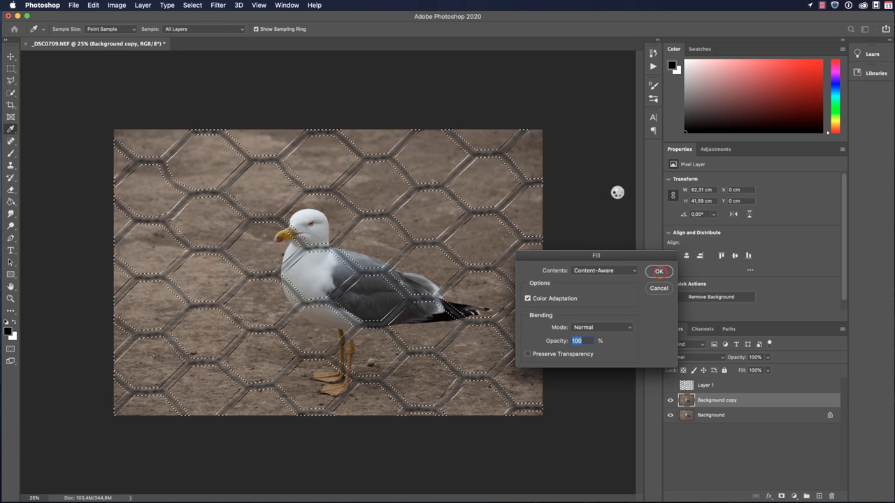
key("b")
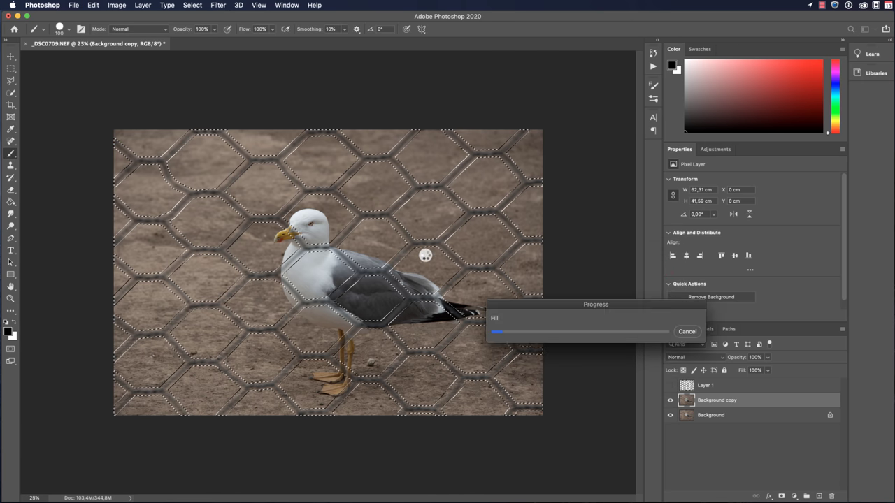
left_click_drag(607, 305, 333, 335)
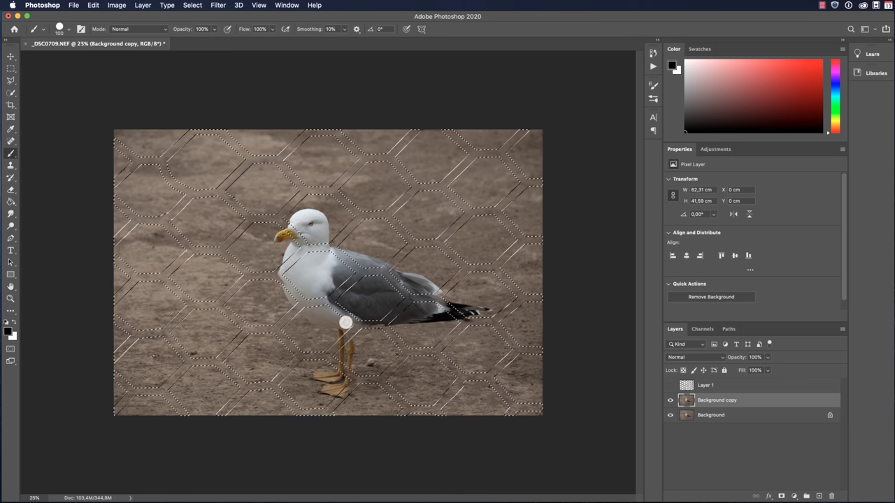
left_click(192, 5)
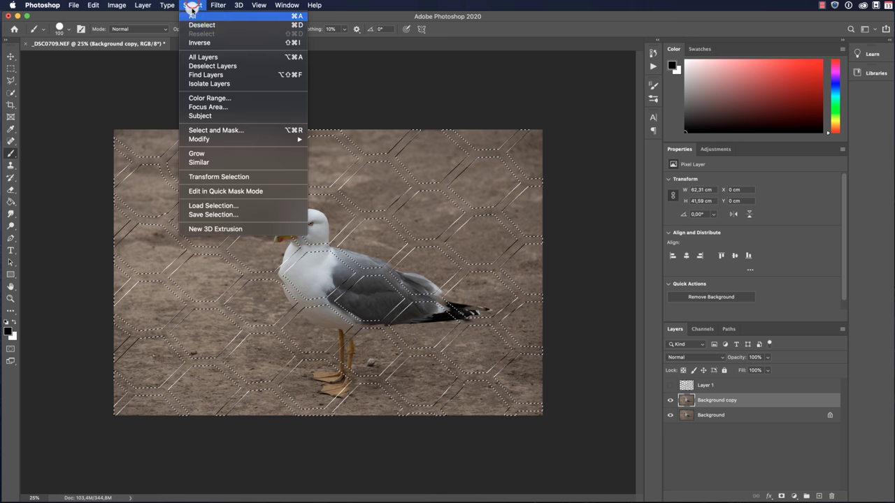
left_click(202, 25)
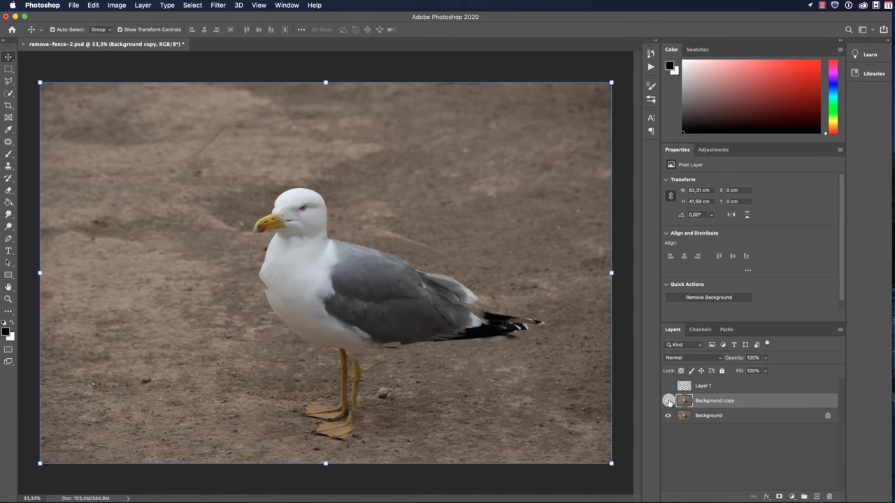
Toggle the fence-free layer to compare with the original, then view at 100%.
left_click(668, 400)
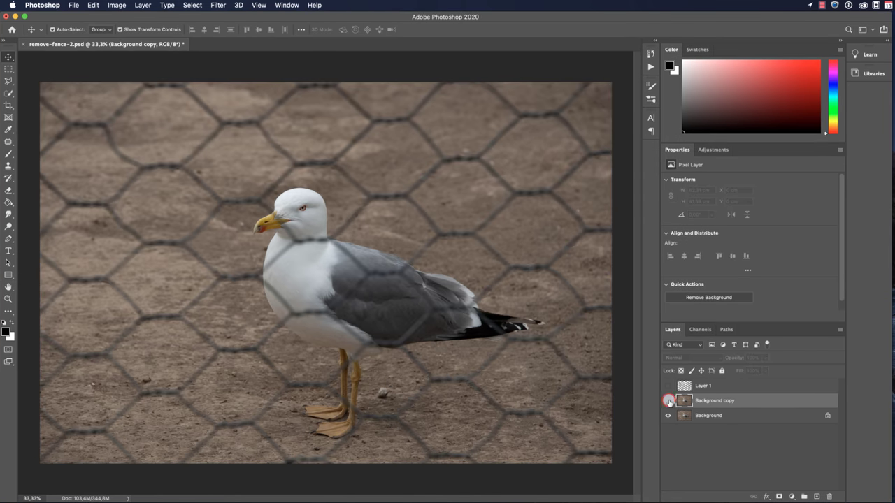
left_click(668, 400)
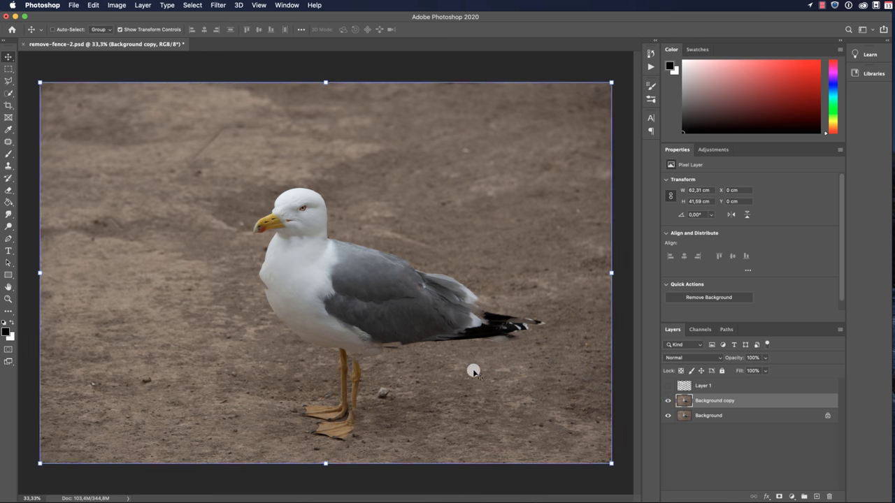
key("super+1")
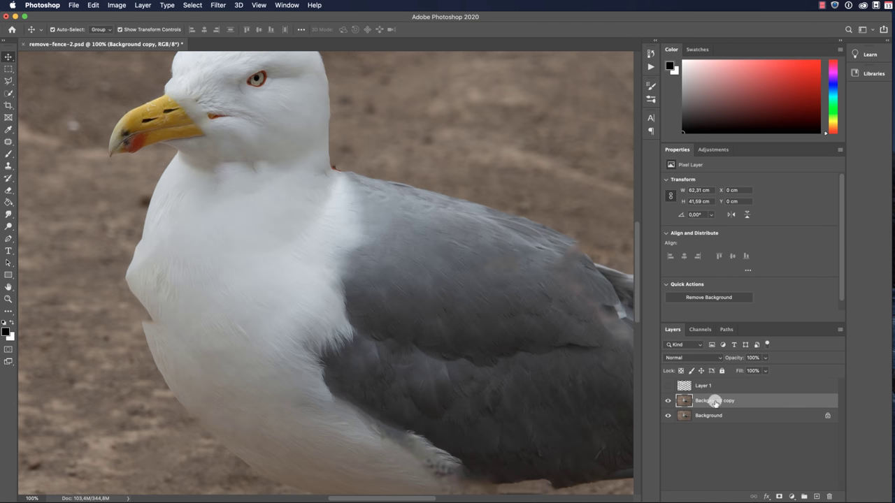
Duplicate Background copy as Background copy 2 and add a white layer mask.
left_click_drag(715, 403, 816, 496)
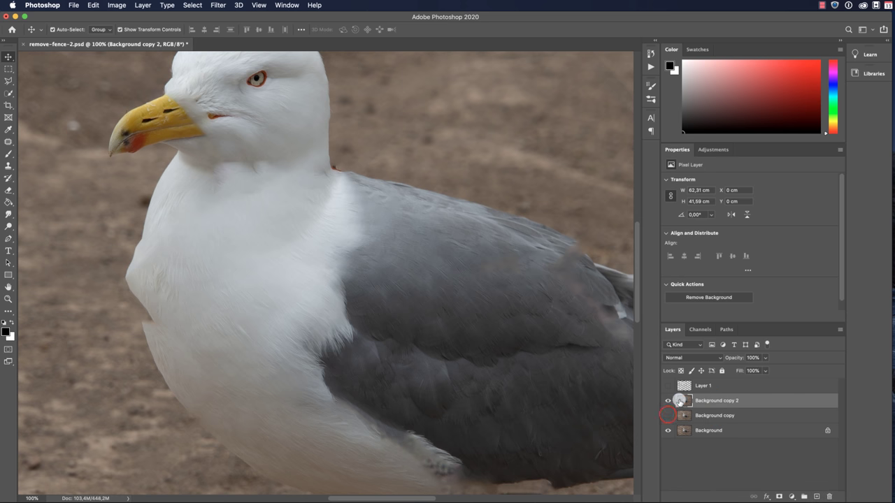
left_click(778, 497)
key("super+plus")
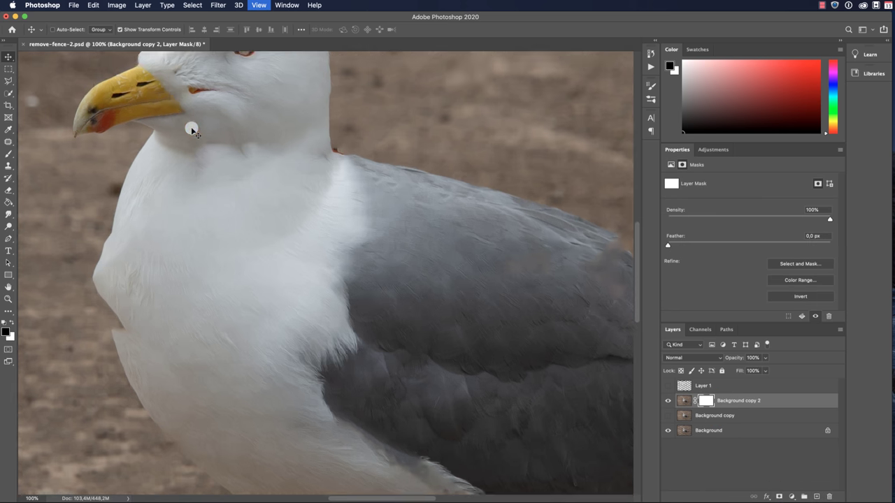
left_click_drag(196, 107, 367, 381)
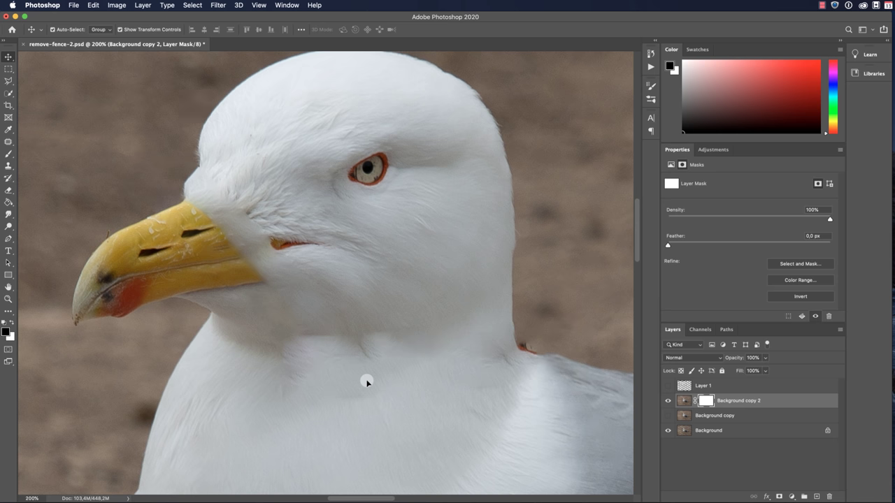
key("super+minus")
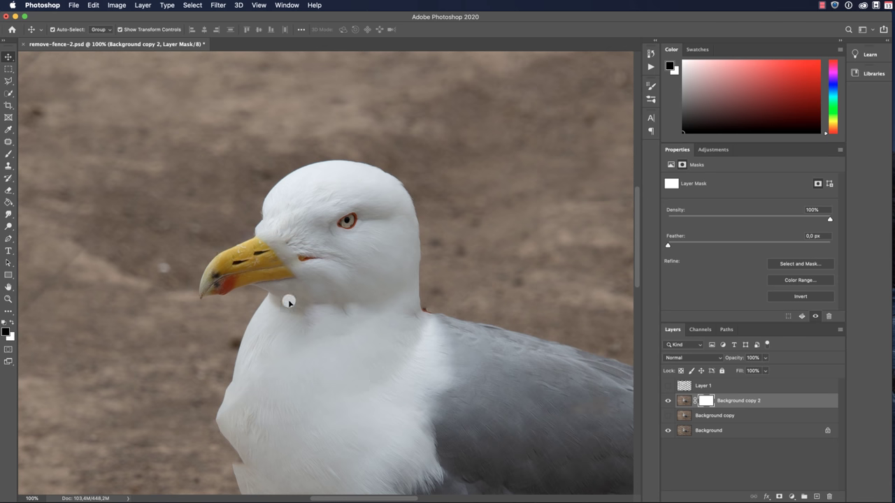
Paint black on Background copy 2's mask along the chest edge and down the leg to the foot.
left_click(9, 155)
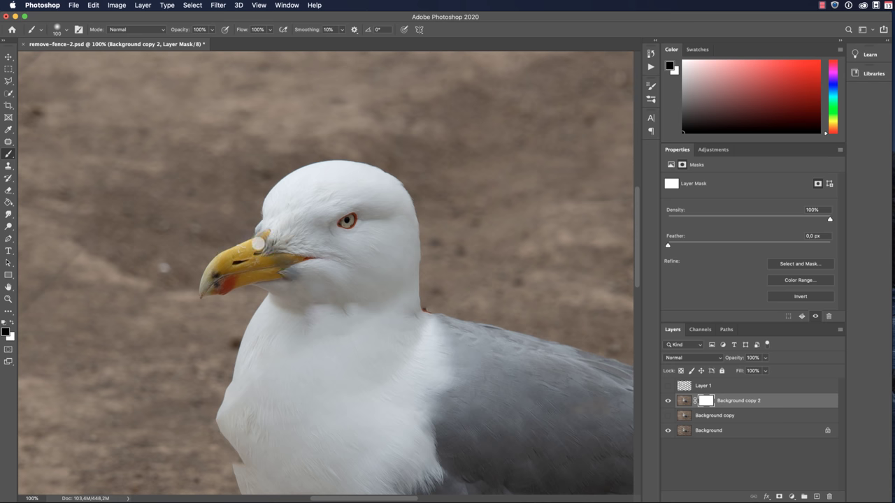
left_click_drag(319, 371, 235, 258)
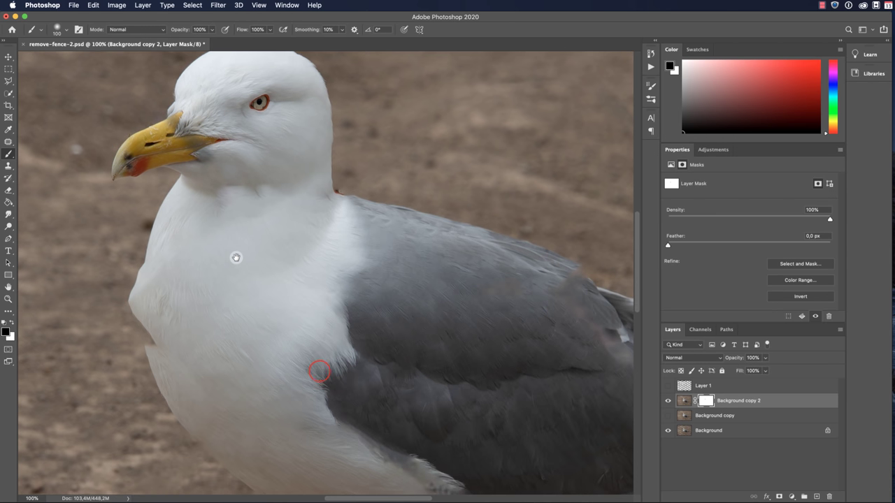
mouse_move(159, 353)
left_mouse_down()
mouse_move(150, 344)
mouse_move(147, 264)
mouse_move(137, 309)
mouse_move(124, 287)
left_mouse_up()
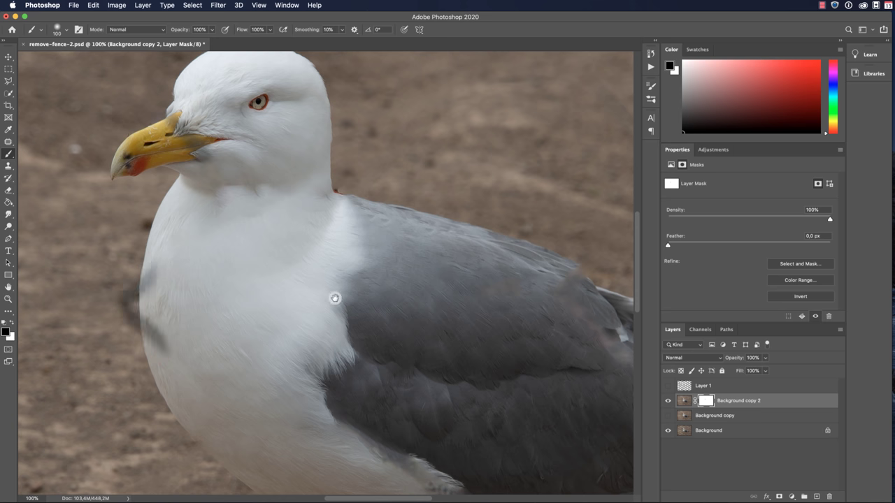
left_click_drag(335, 298, 114, 189)
mouse_move(136, 217)
left_mouse_down()
mouse_move(355, 126)
mouse_move(348, 142)
left_mouse_up()
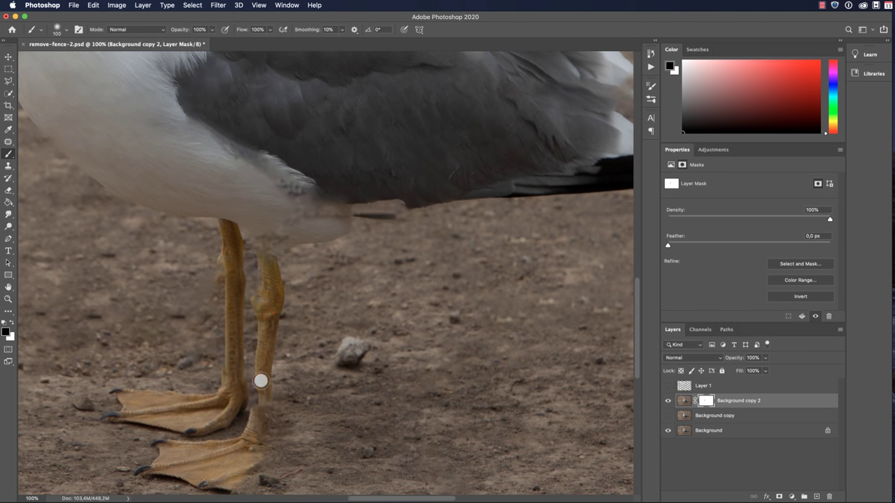
left_click_drag(260, 380, 259, 444)
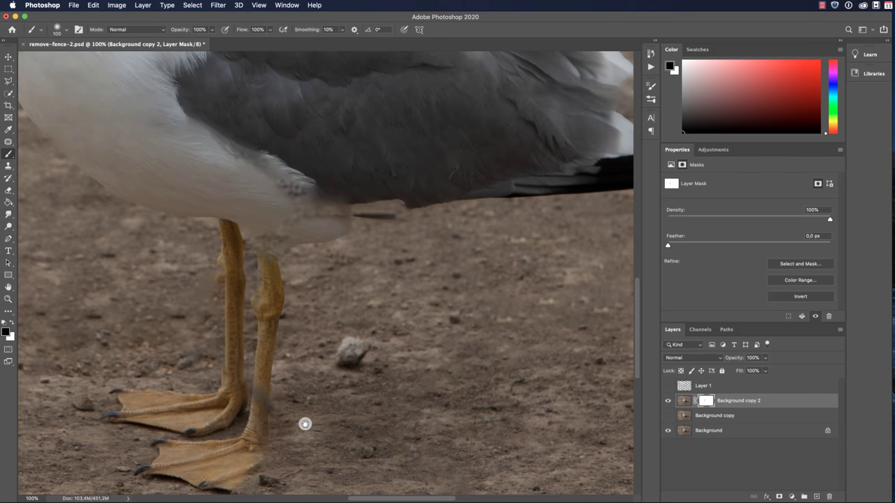
mouse_move(305, 424)
left_mouse_down()
mouse_move(285, 304)
mouse_move(221, 361)
mouse_move(190, 371)
left_mouse_up()
Compare Background copy 2 on and off, then duplicate it together with Background.
left_click_drag(250, 266, 284, 340)
left_click_drag(269, 230, 425, 351)
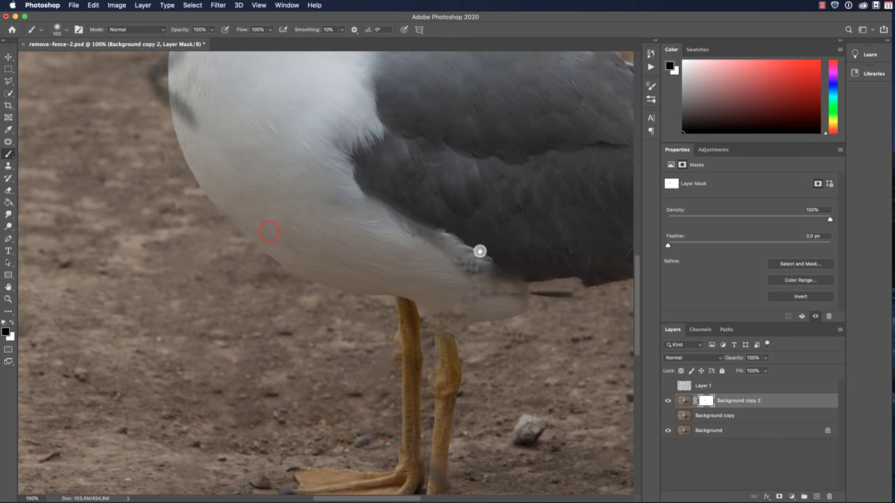
left_click_drag(517, 241, 117, 285)
left_click(668, 403)
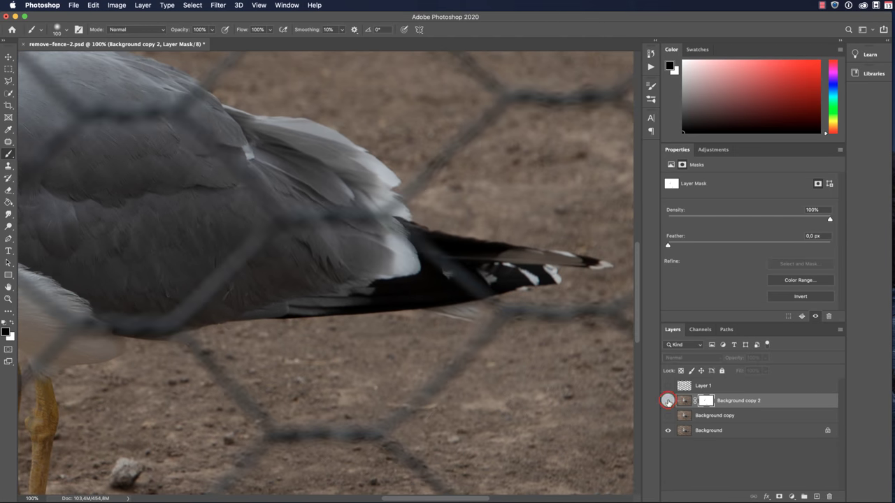
left_click(667, 402)
left_click(668, 401)
left_click(668, 400)
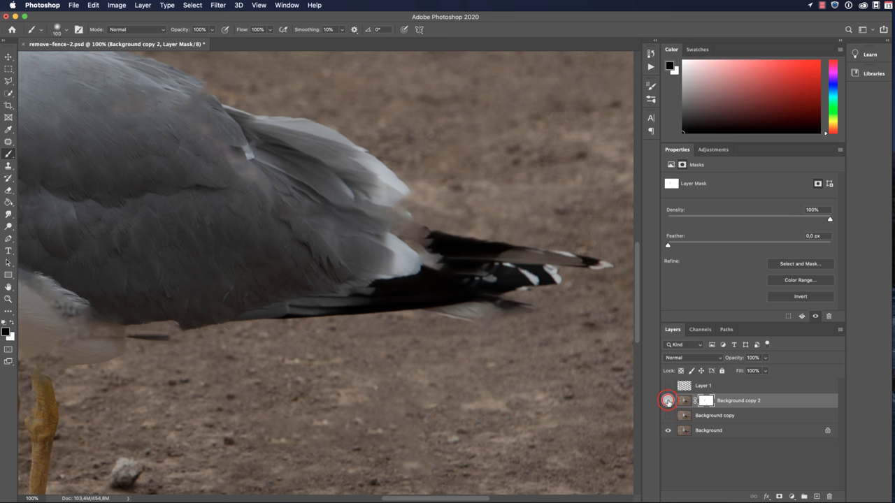
left_click_drag(269, 290, 448, 456)
left_click_drag(255, 316, 449, 337)
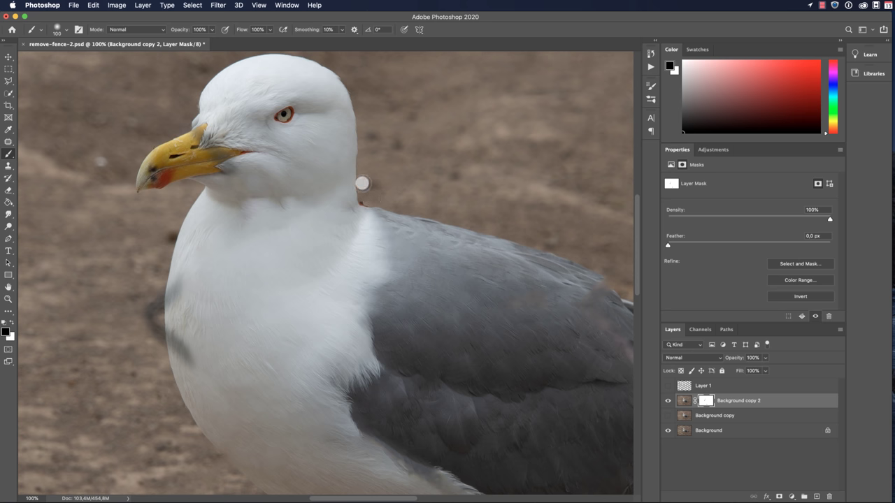
left_click_drag(459, 280, 427, 184)
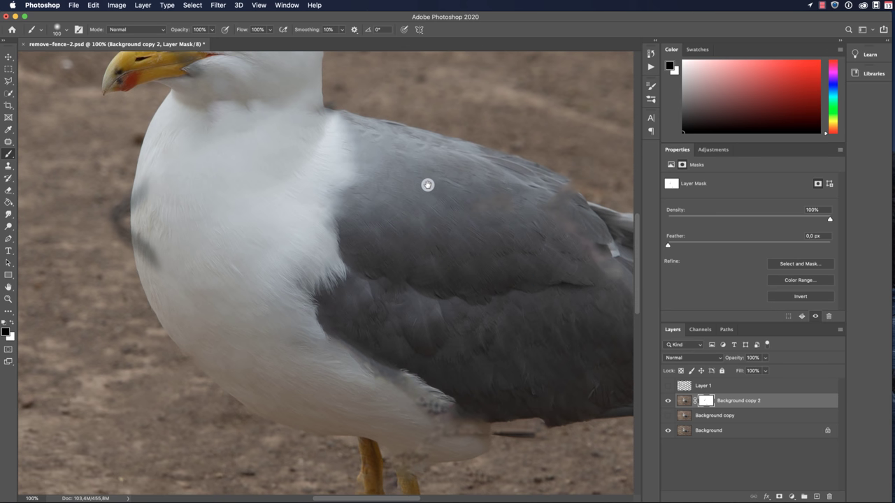
left_click(737, 434, "super")
left_click_drag(737, 434, 797, 491)
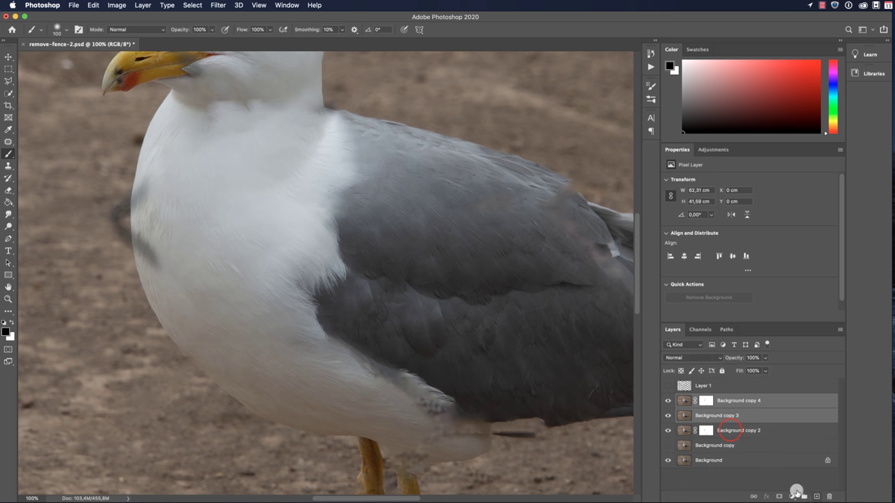
Merge the two new copies into Background copy 4 and hide Background copy 2.
key("super+e")
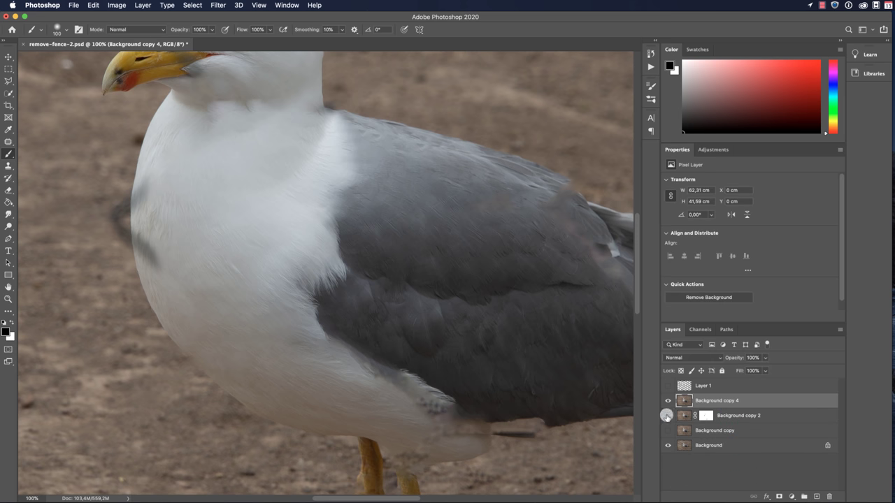
left_click(666, 415)
left_click_drag(243, 274, 410, 373)
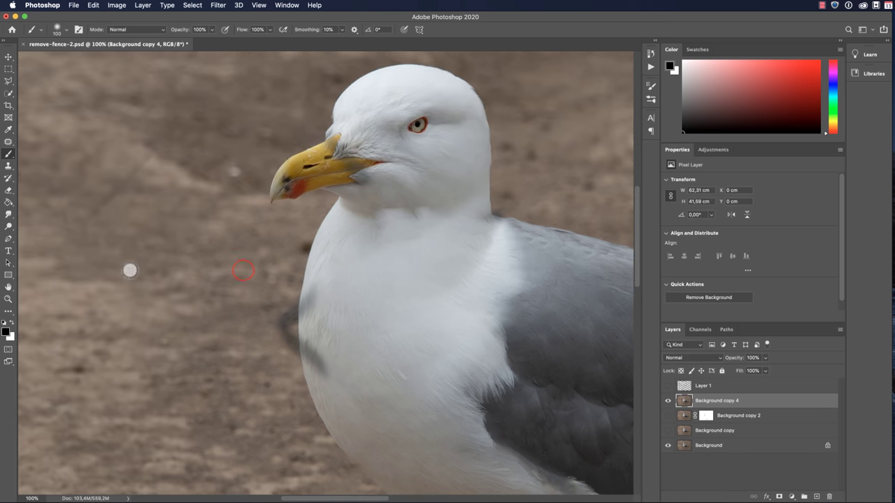
Clone clean feathers along the chest edge and clean ground over the white speck.
left_click(9, 166)
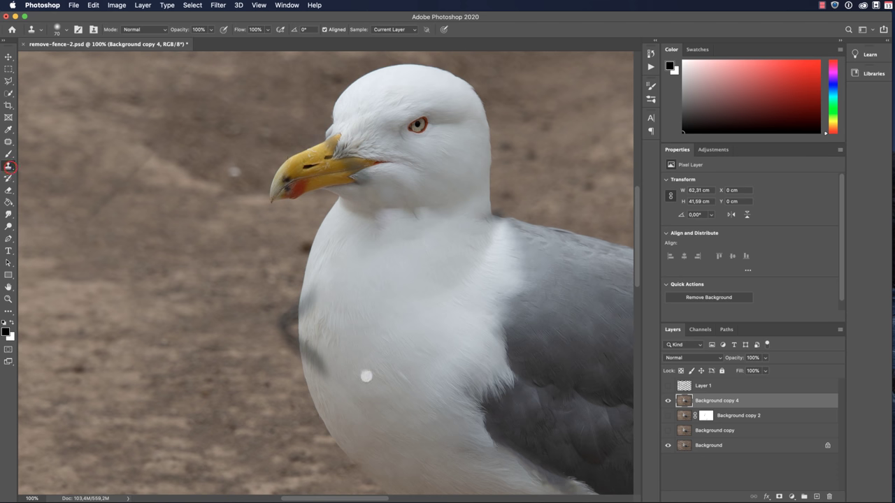
left_click(343, 365, "alt")
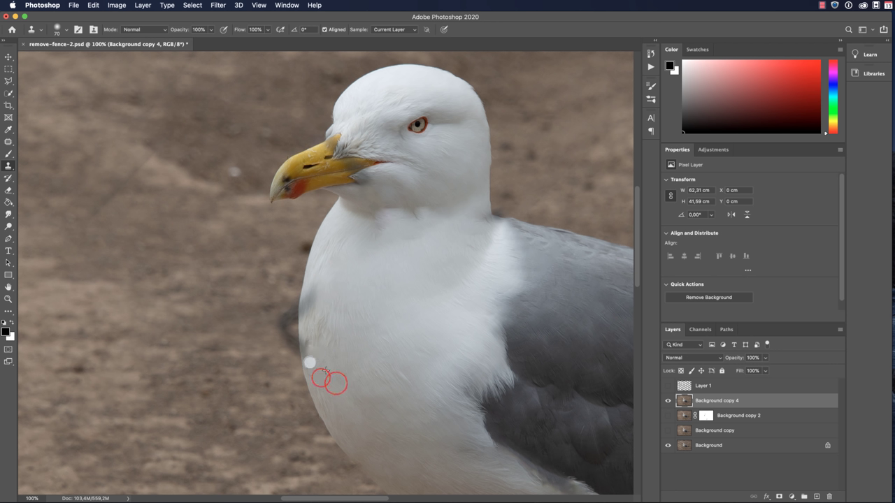
left_click(354, 365, "alt")
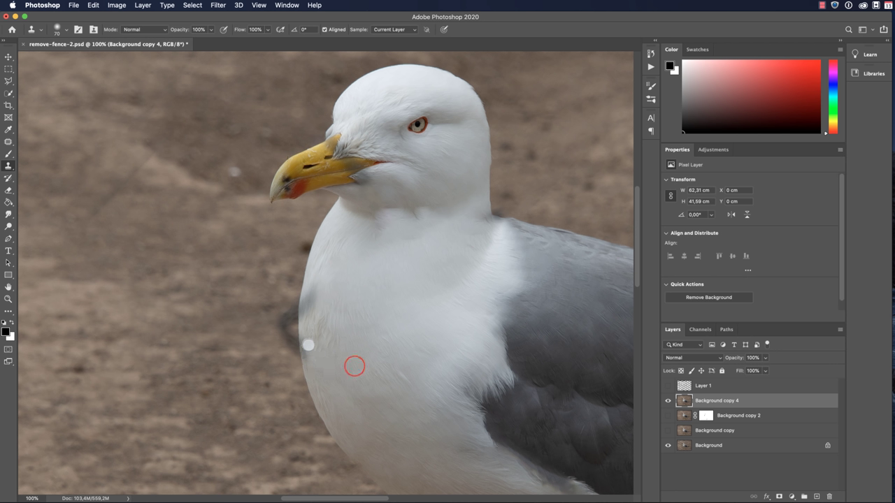
left_click_drag(308, 342, 308, 353)
left_click(331, 302, "alt")
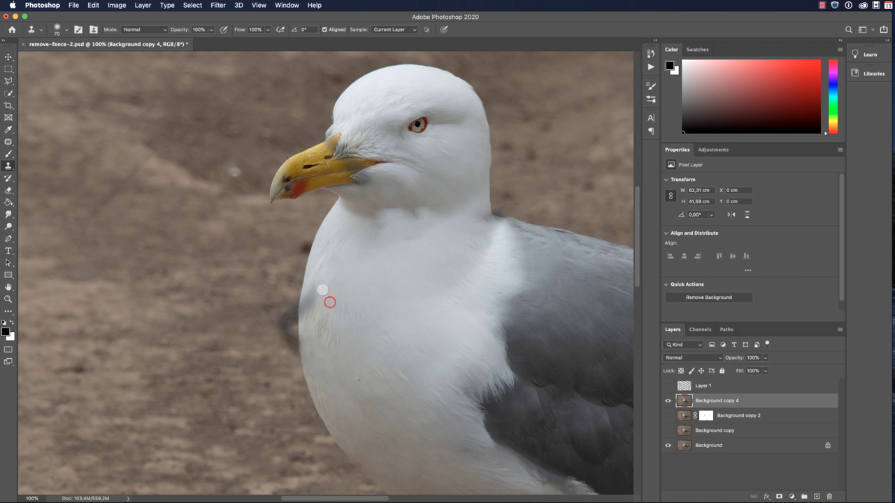
left_click_drag(329, 301, 318, 294)
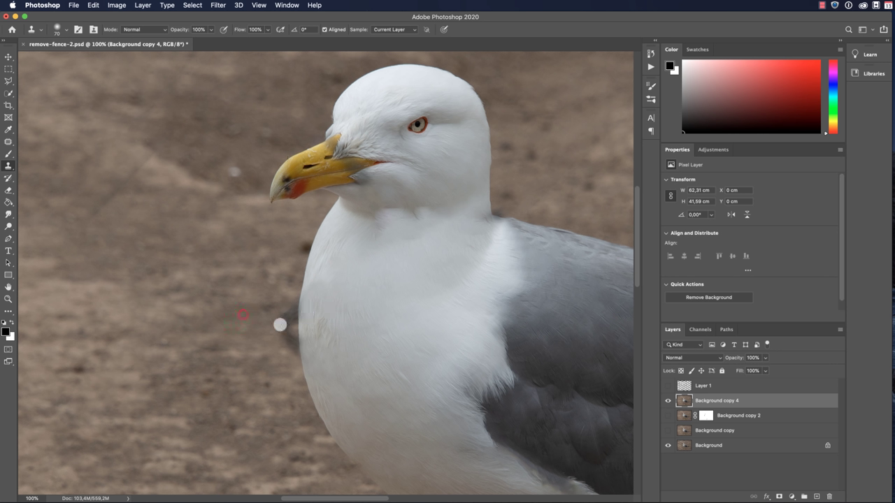
left_click(242, 315, "alt")
mouse_move(278, 323)
left_mouse_down()
mouse_move(277, 313)
mouse_move(287, 345)
mouse_move(288, 324)
left_mouse_up()
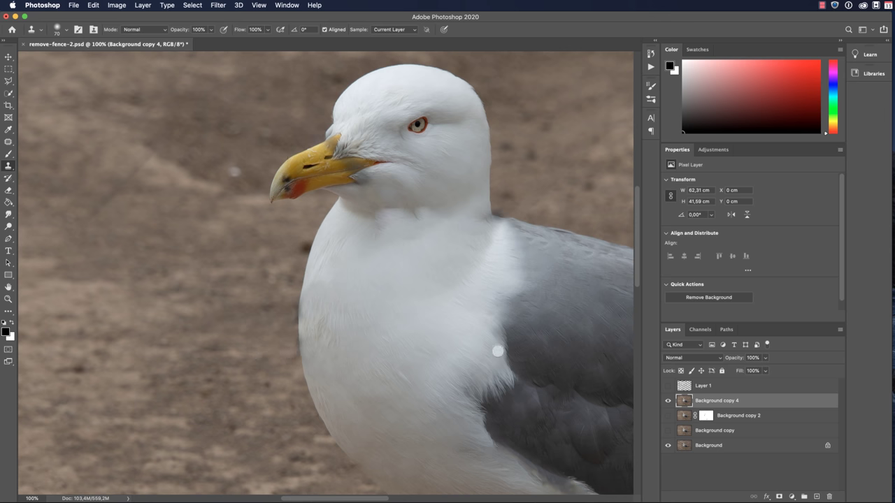
left_click_drag(475, 363, 376, 400)
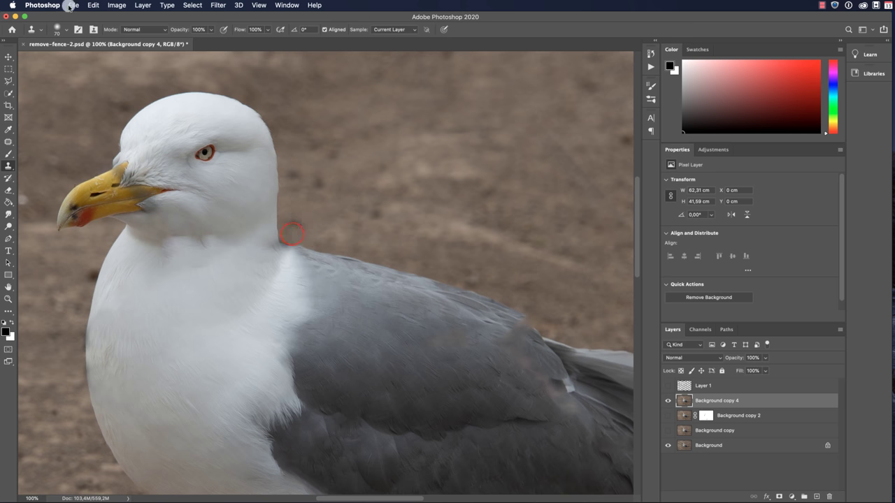
Clone ground along the back of the neck with Hard Round, then return to 70 px Soft Round.
left_click(68, 29)
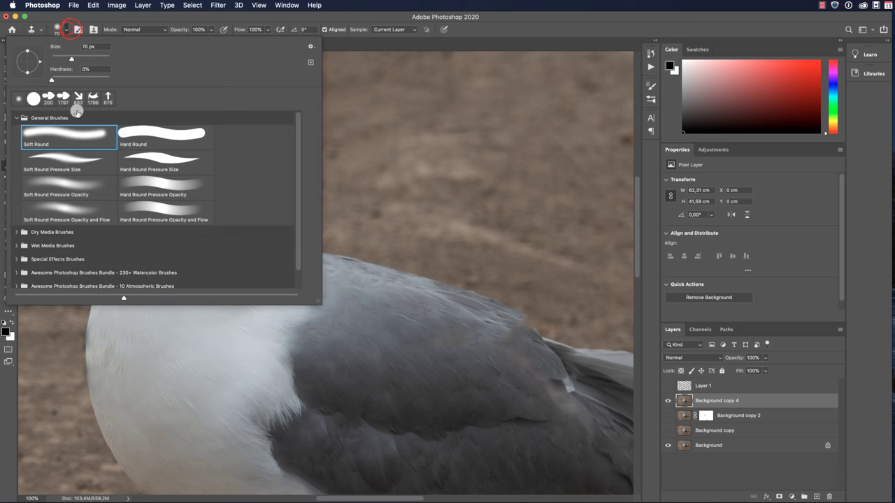
double_click(146, 136)
left_click(314, 231, "alt")
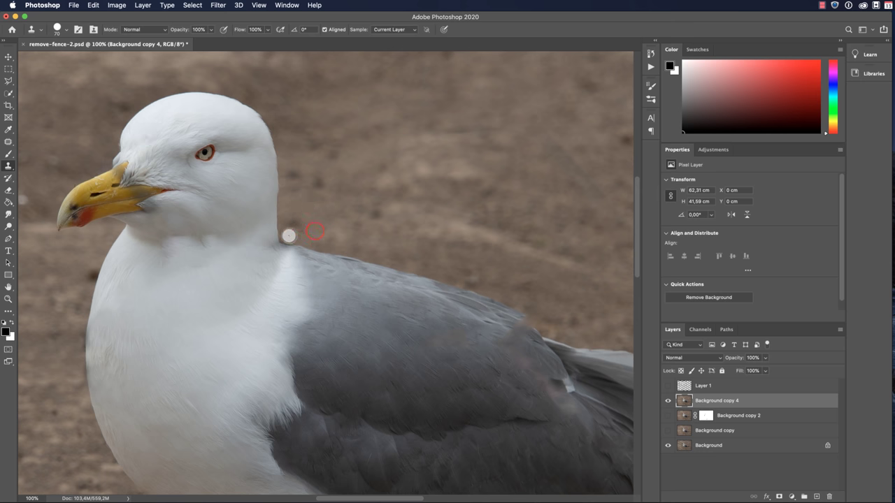
left_click(289, 236)
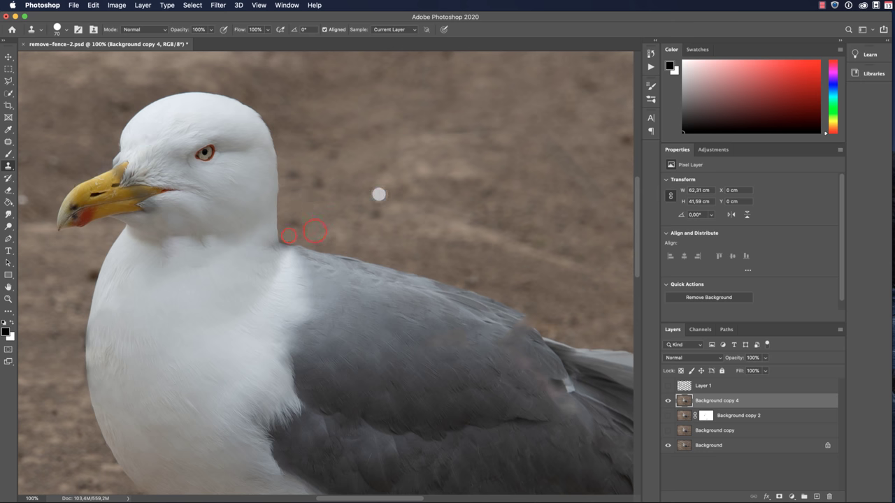
left_click(66, 29)
double_click(78, 135)
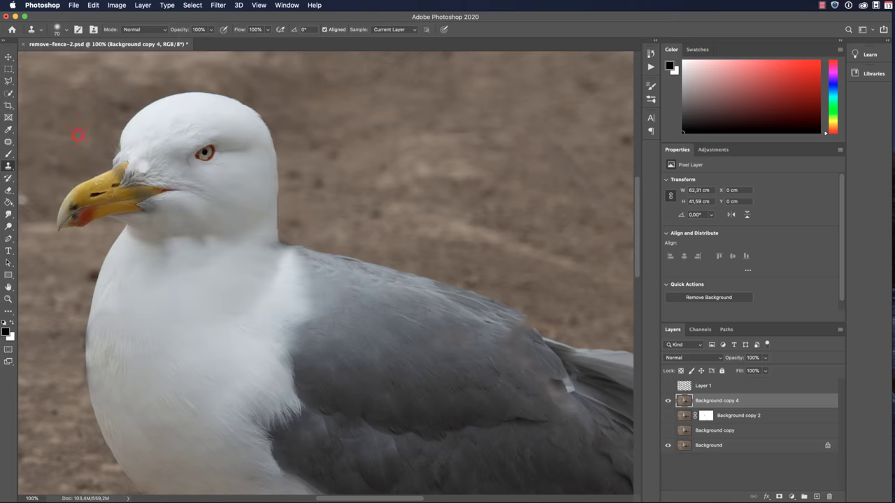
left_click_drag(229, 243, 273, 265)
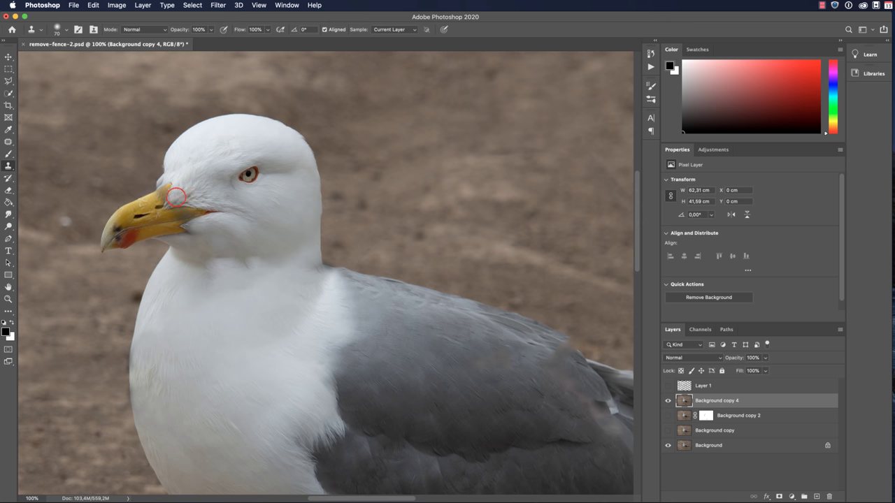
left_click_drag(286, 231, 288, 212)
left_click_drag(389, 256, 119, 150)
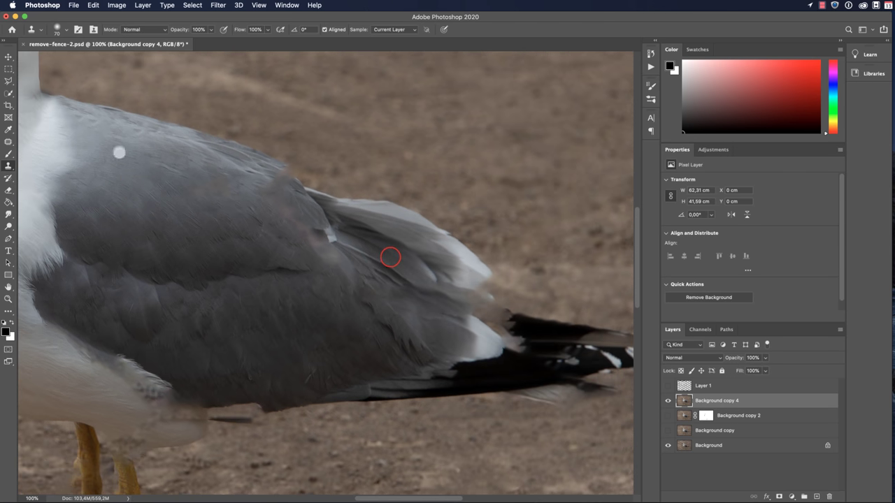
Spot-heal the fence marks and fence line across the grey wing.
left_click(8, 142)
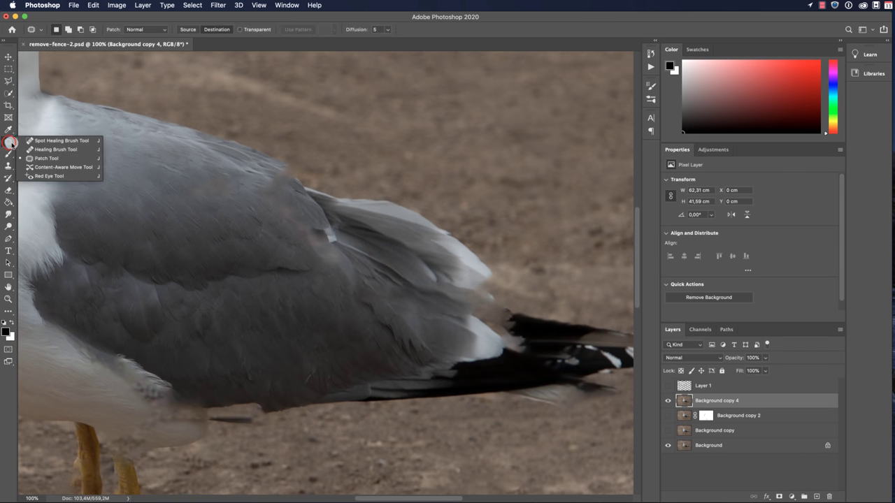
left_click(49, 139)
left_click_drag(217, 190, 202, 186)
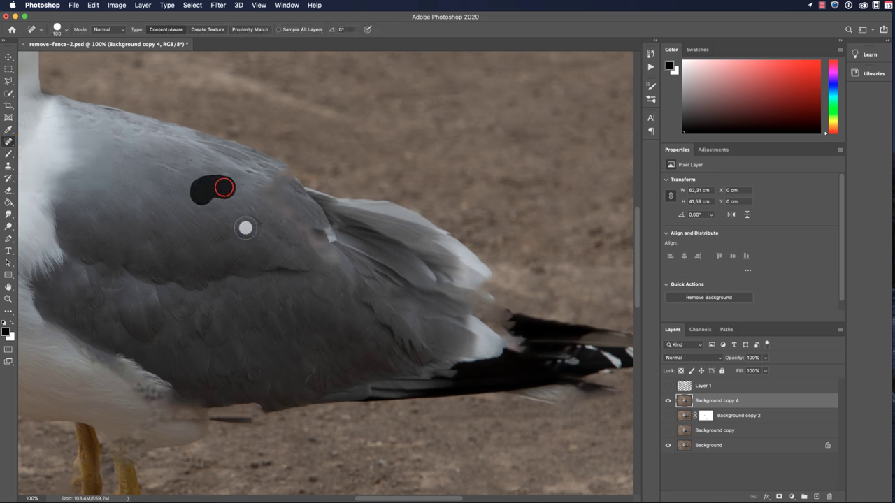
mouse_move(282, 180)
left_mouse_down()
mouse_move(280, 213)
mouse_move(331, 260)
left_mouse_up()
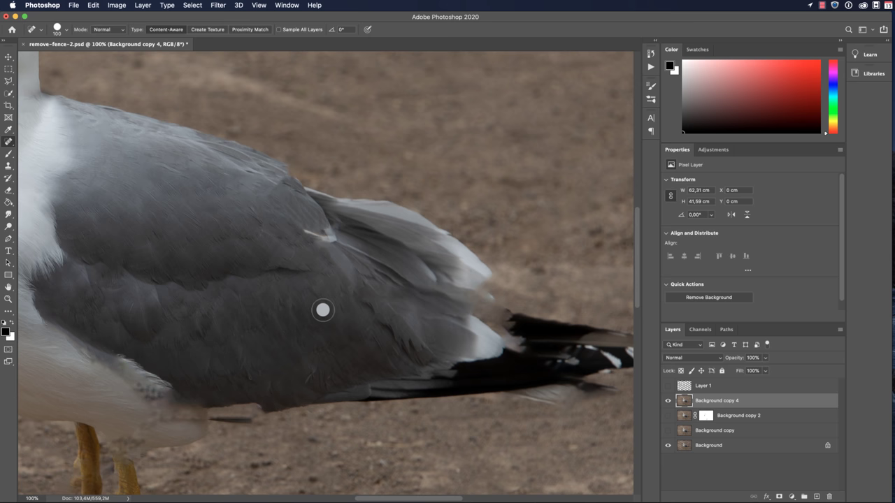
Clone clean ground over the grey streak below the tail.
left_click_drag(279, 213, 281, 244)
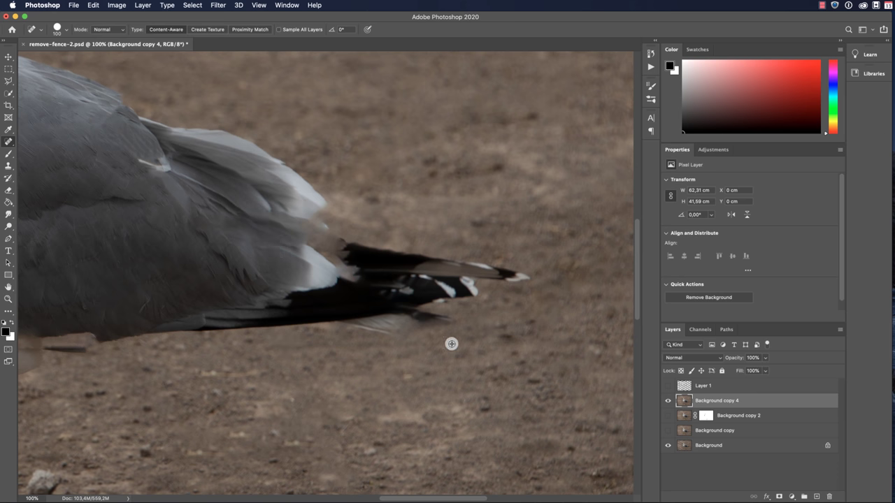
left_click(7, 167)
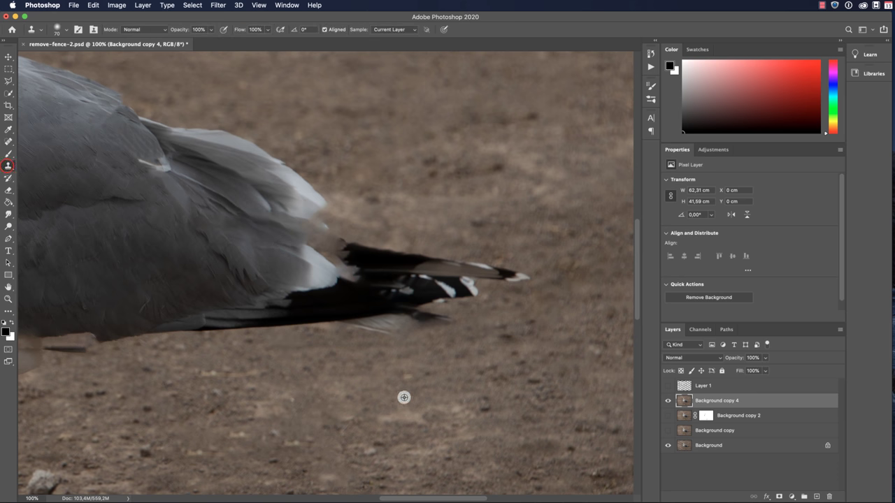
left_click(448, 325, "alt")
mouse_move(438, 358)
left_mouse_down()
mouse_move(364, 367)
mouse_move(395, 360)
mouse_move(338, 361)
mouse_move(425, 350)
mouse_move(398, 352)
left_mouse_up()
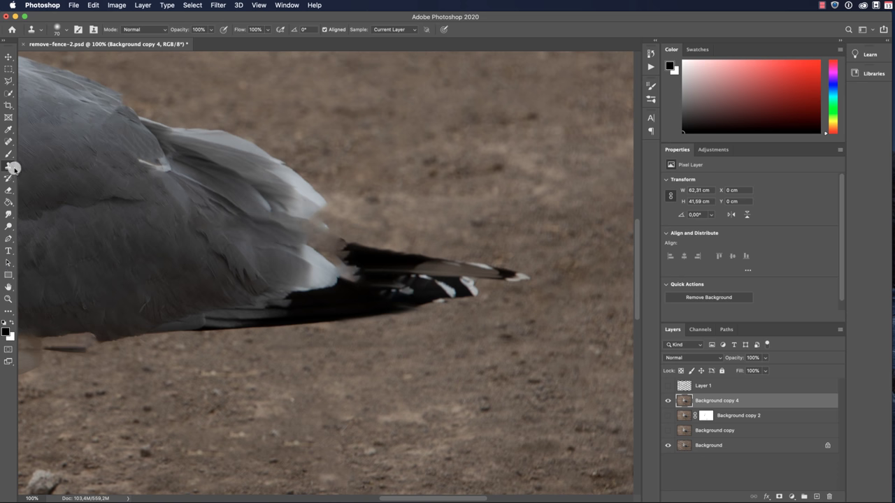
left_click_drag(8, 141, 41, 157)
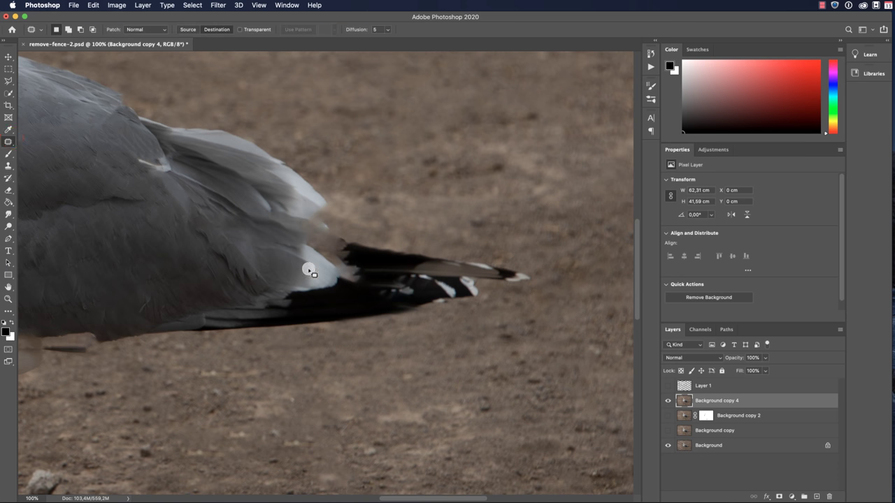
Patch the white feather patch by the wingtip and the ragged lower wing edge, then deselect.
mouse_move(309, 271)
left_mouse_down()
mouse_move(328, 285)
mouse_move(339, 278)
mouse_move(316, 251)
mouse_move(270, 249)
mouse_move(287, 284)
mouse_move(322, 288)
mouse_move(335, 281)
mouse_move(313, 250)
mouse_move(322, 253)
left_mouse_up()
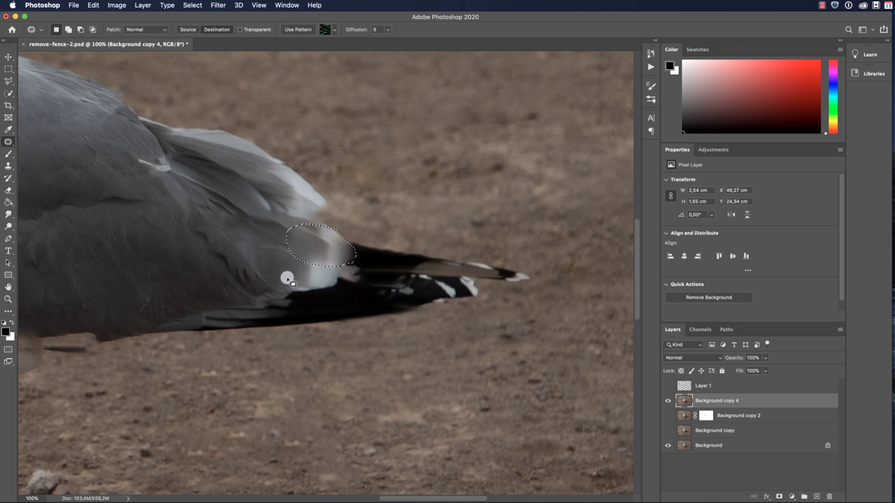
left_click(274, 282)
mouse_move(310, 298)
left_mouse_down()
mouse_move(455, 254)
mouse_move(219, 261)
mouse_move(448, 200)
left_mouse_up()
left_click_drag(170, 136, 395, 259)
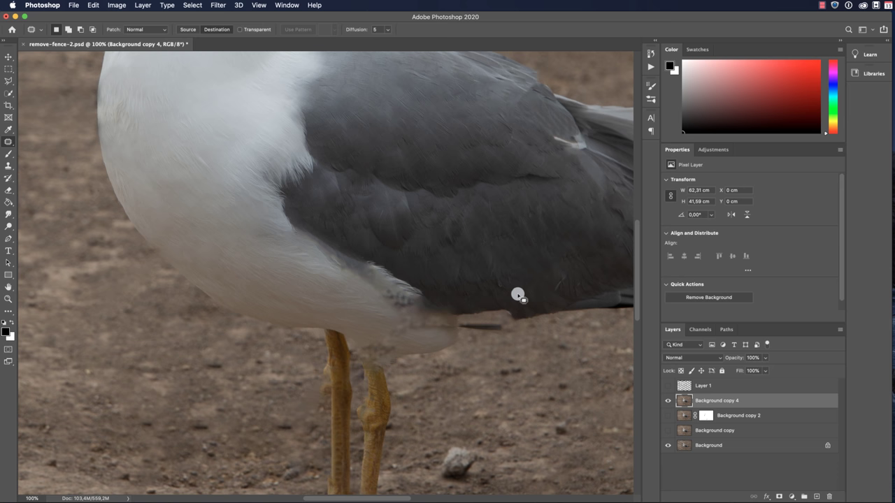
mouse_move(510, 282)
left_mouse_down()
mouse_move(417, 278)
mouse_move(399, 291)
mouse_move(404, 301)
mouse_move(499, 307)
mouse_move(518, 293)
mouse_move(511, 283)
mouse_move(474, 313)
left_mouse_up()
key("ctrl+d")
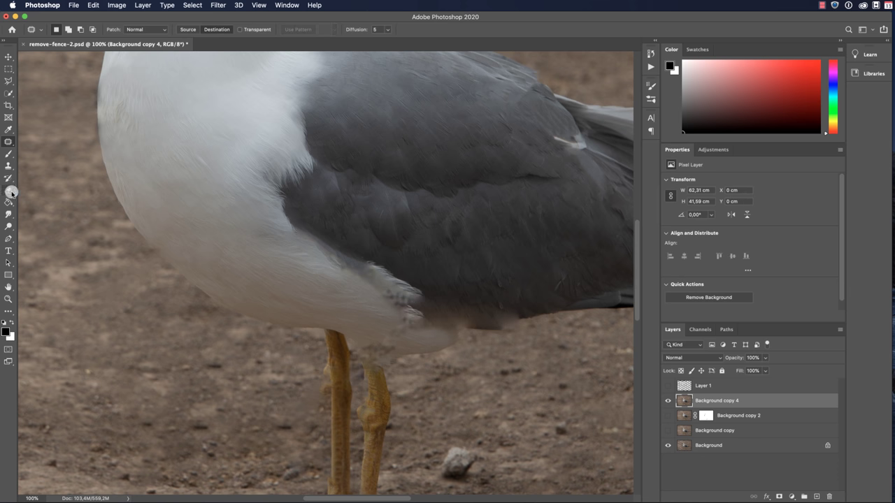
Clean the belly edge above the legs with clone strokes and a patch.
left_click(8, 166)
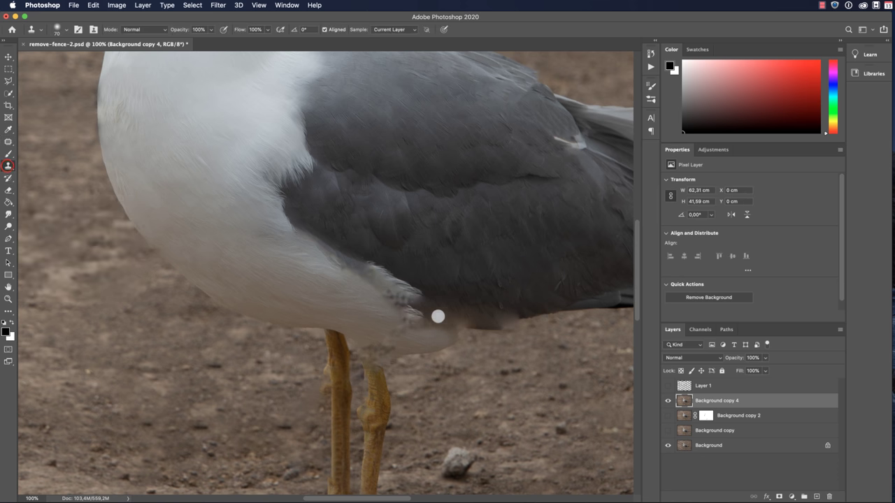
left_click(523, 351, "alt")
mouse_move(512, 331)
left_mouse_down()
mouse_move(475, 332)
mouse_move(503, 329)
left_mouse_up()
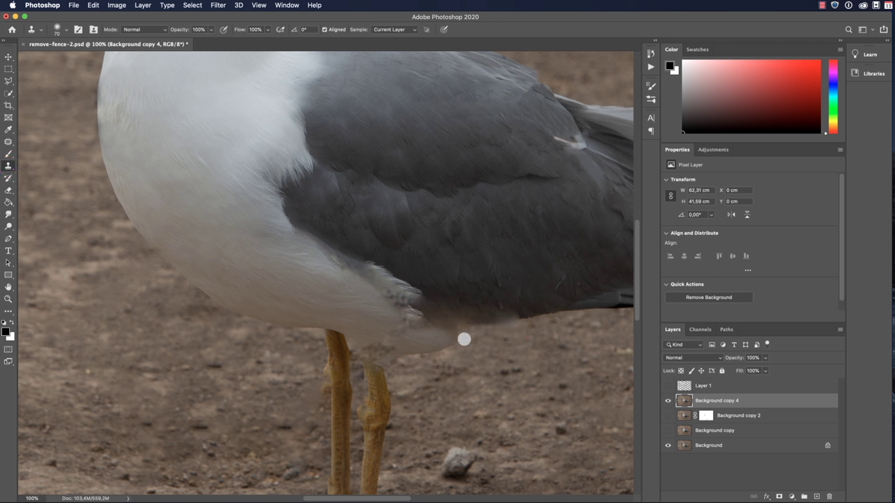
left_click(8, 141)
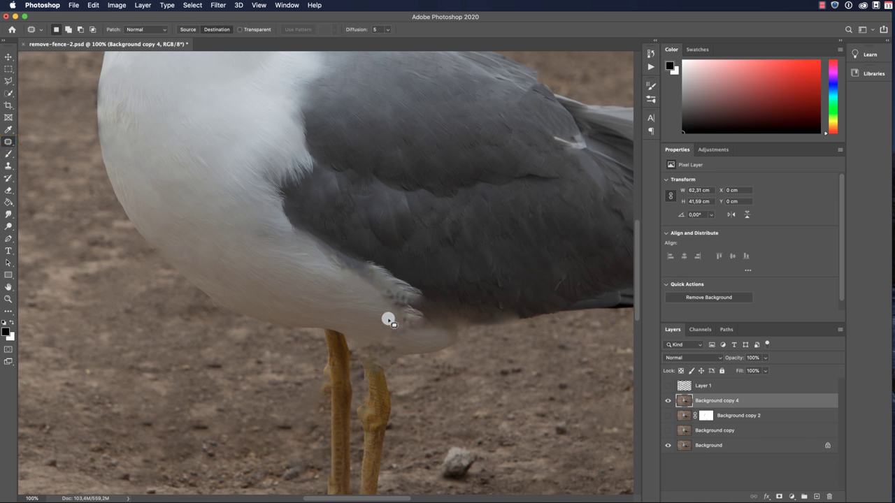
mouse_move(388, 319)
left_mouse_down()
mouse_move(348, 314)
mouse_move(362, 337)
mouse_move(389, 331)
mouse_move(390, 317)
mouse_move(381, 354)
left_mouse_up()
key("super+d")
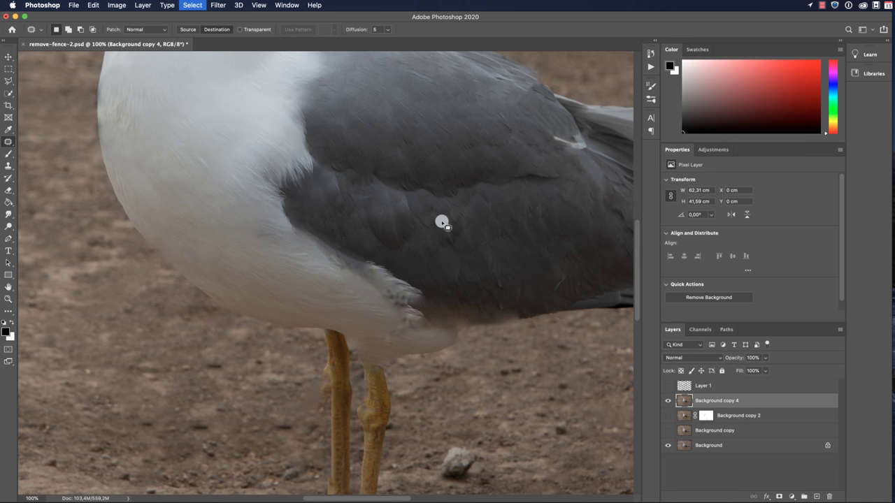
Clone away the mark on the leg and the pebble below the front foot.
left_click_drag(514, 359, 400, 173)
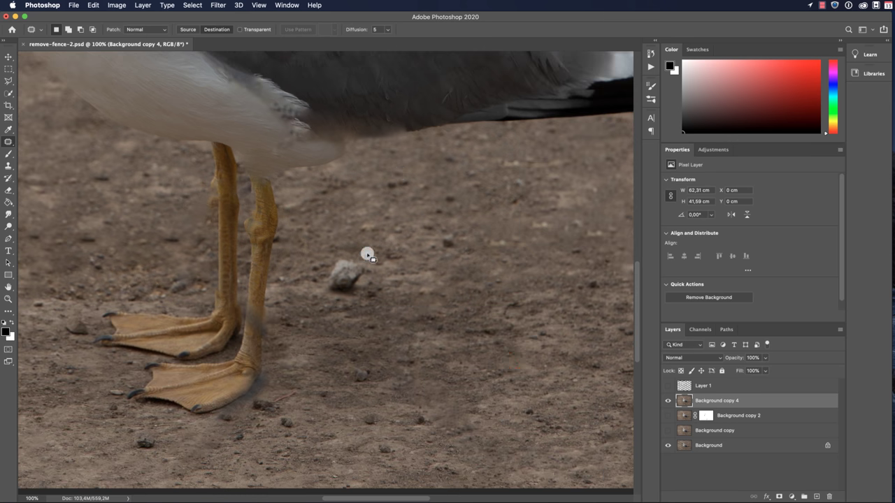
left_click(8, 166)
left_click(255, 301, "alt")
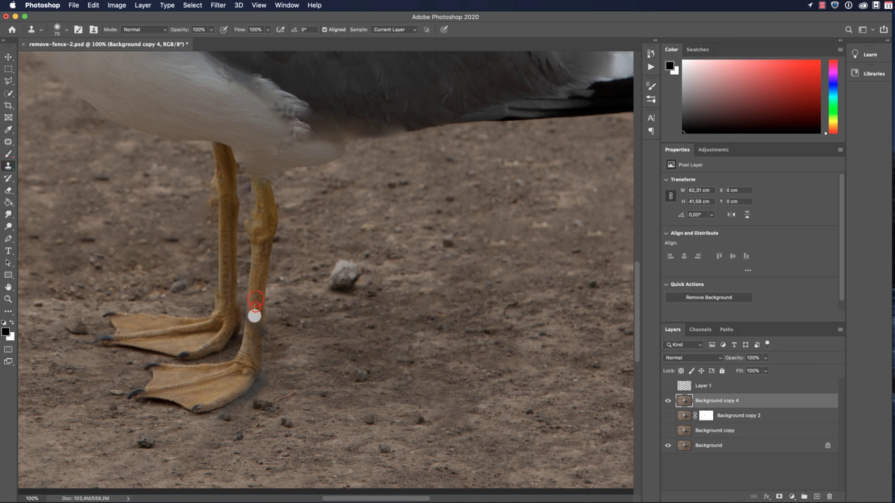
mouse_move(255, 324)
left_mouse_down()
mouse_move(255, 274)
mouse_move(256, 326)
left_mouse_up()
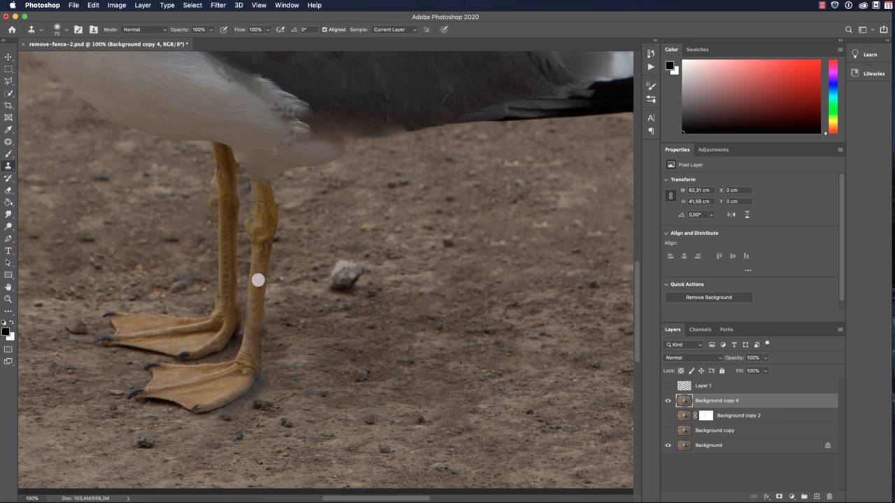
key("super+plus")
key("super+minus")
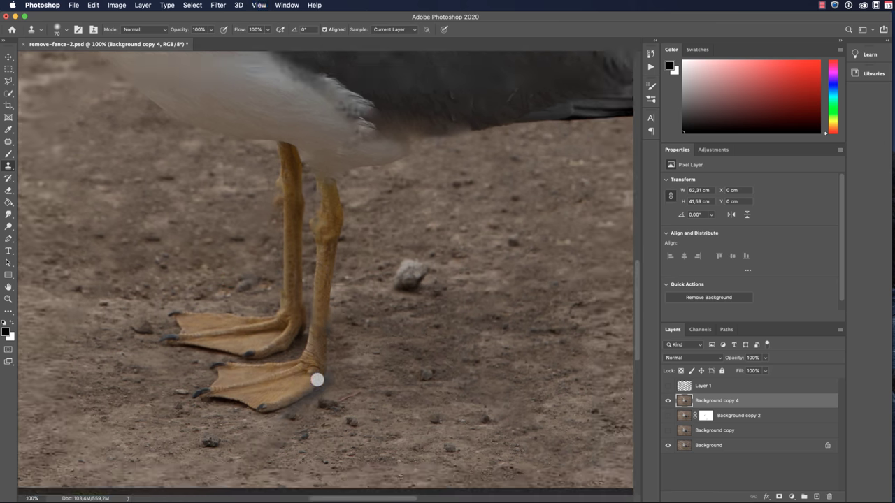
mouse_move(310, 414)
left_mouse_down()
mouse_move(303, 410)
mouse_move(320, 394)
left_mouse_up()
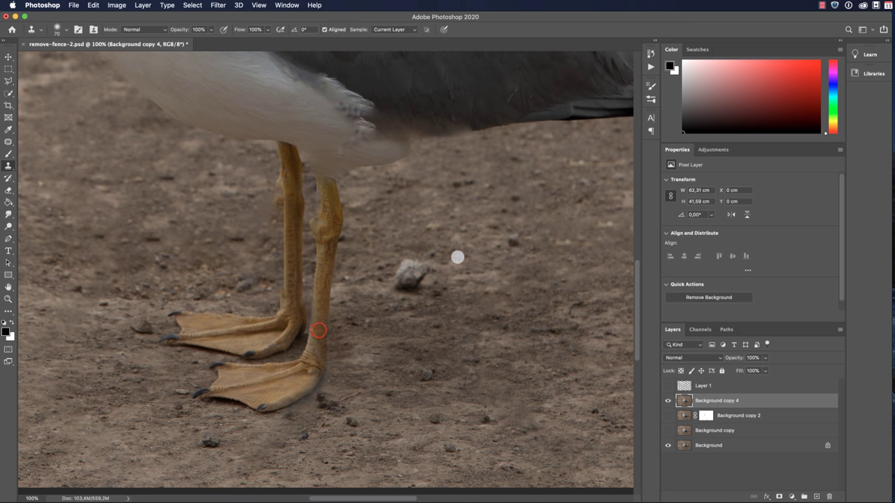
key("super+minus")
key("super+minus")
key("super+minus")
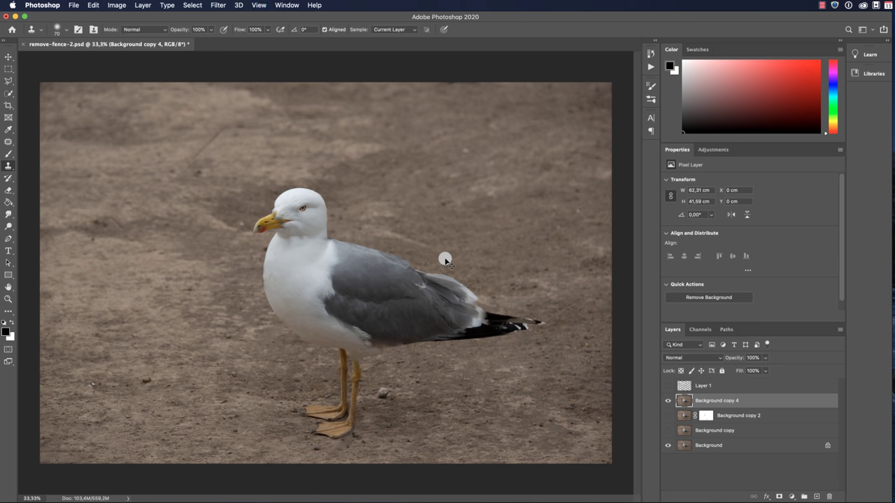
Set up the Dodge tool with Midtones range, 9% exposure and a larger brush.
key("super+plus")
key("super+plus")
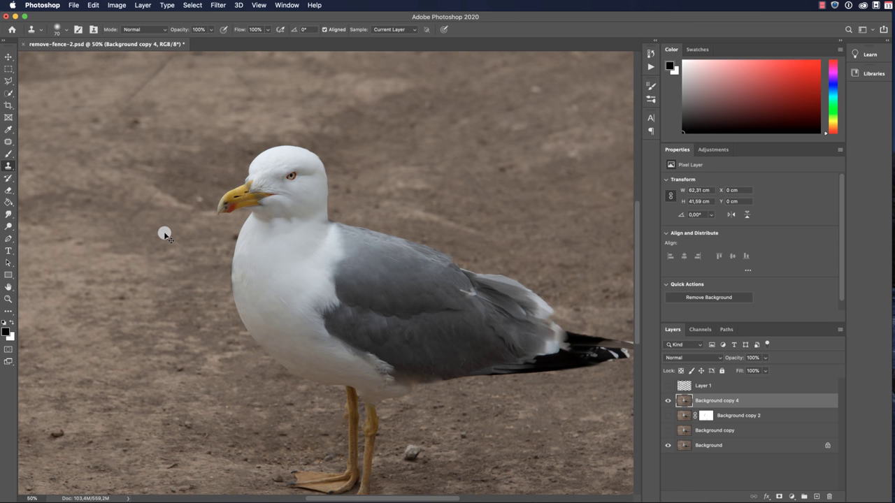
key("super+plus")
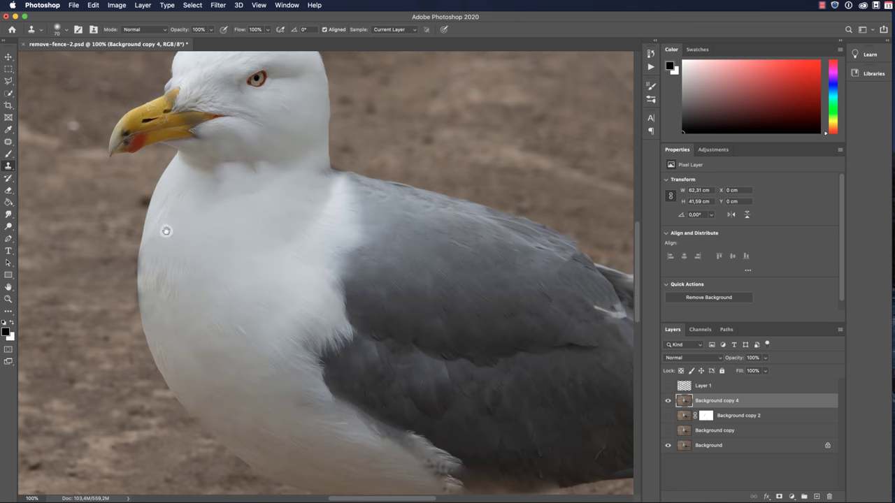
scroll(182, 237, "left", 2)
scroll(181, 238, "up", 1)
key("super+minus")
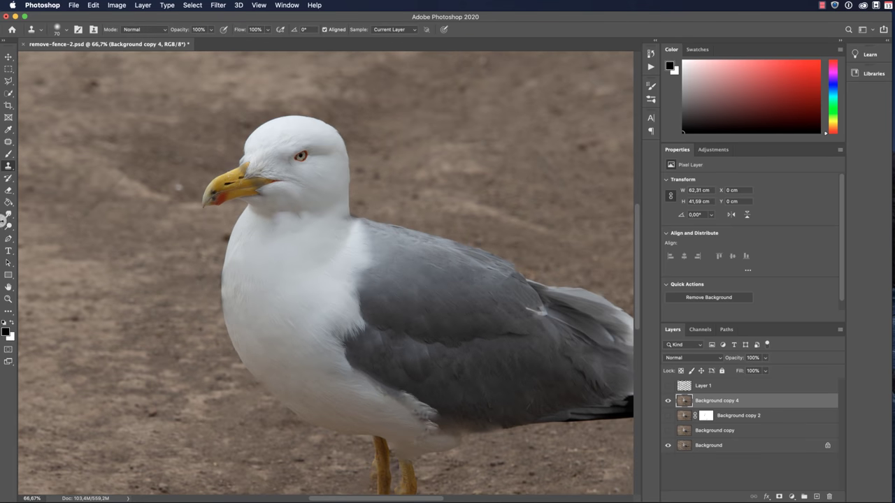
left_click_drag(9, 226, 56, 228)
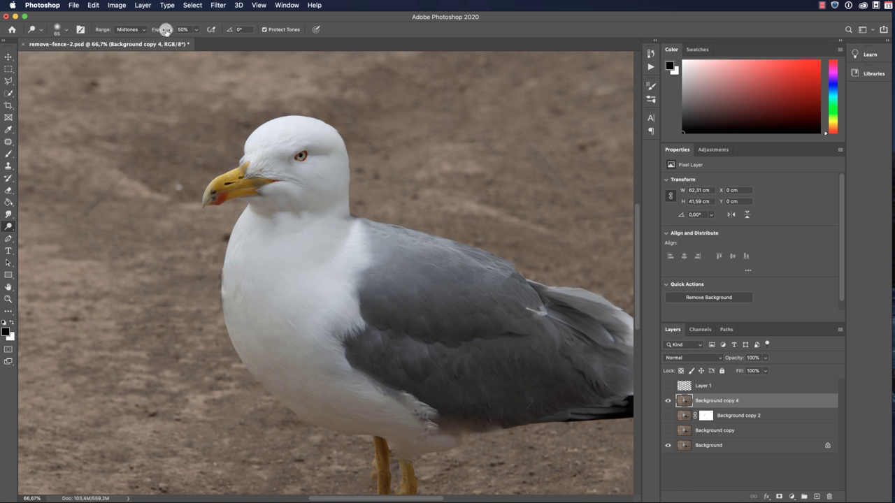
type("30")
key("Return")
key("3")
key("bracketright")
key("bracketright")
key("bracketright")
key("bracketright")
left_click_drag(149, 32, 152, 31)
Dodge the white chest feathers along the gull's front edge to brighten them.
mouse_move(226, 259)
left_mouse_down()
mouse_move(227, 318)
mouse_move(241, 240)
mouse_move(239, 316)
mouse_move(236, 249)
mouse_move(227, 297)
mouse_move(252, 333)
mouse_move(266, 293)
mouse_move(239, 279)
mouse_move(289, 342)
left_mouse_up()
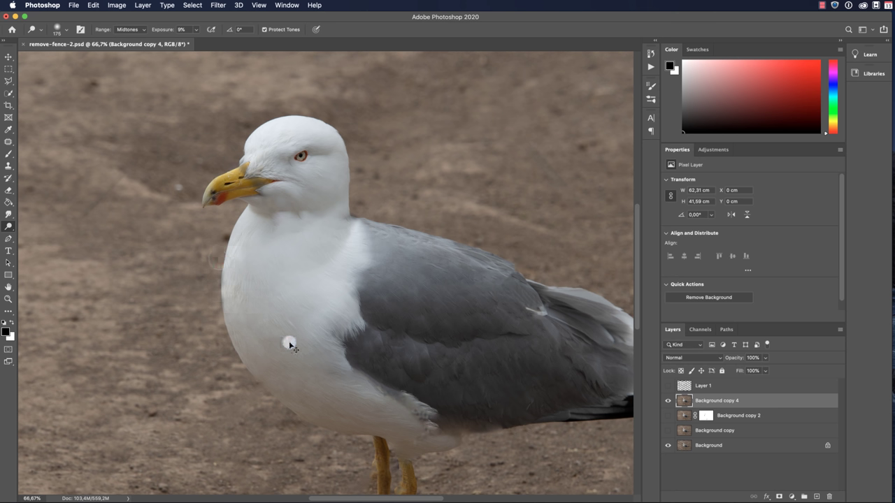
key("super+minus")
key("super+minus")
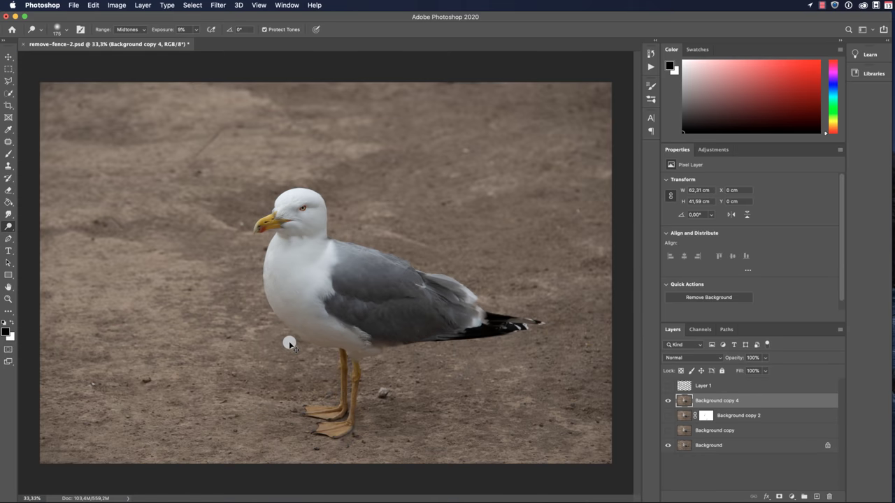
key("super+plus")
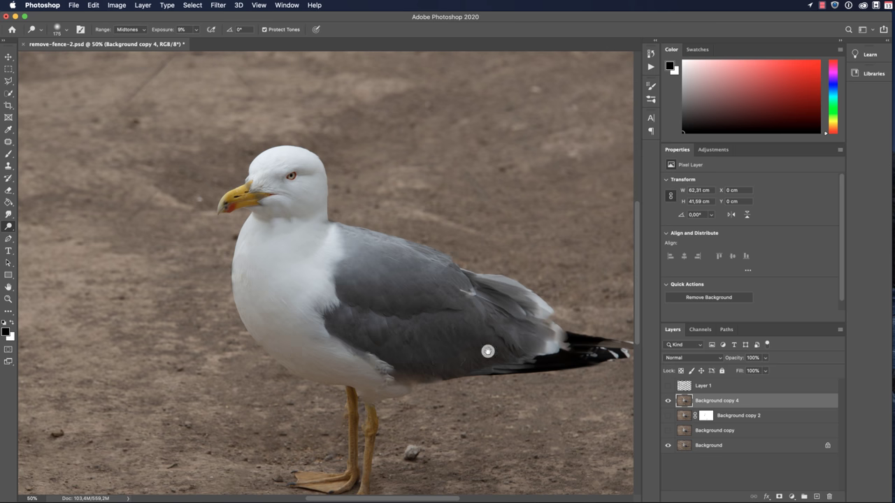
left_click_drag(487, 351, 452, 283)
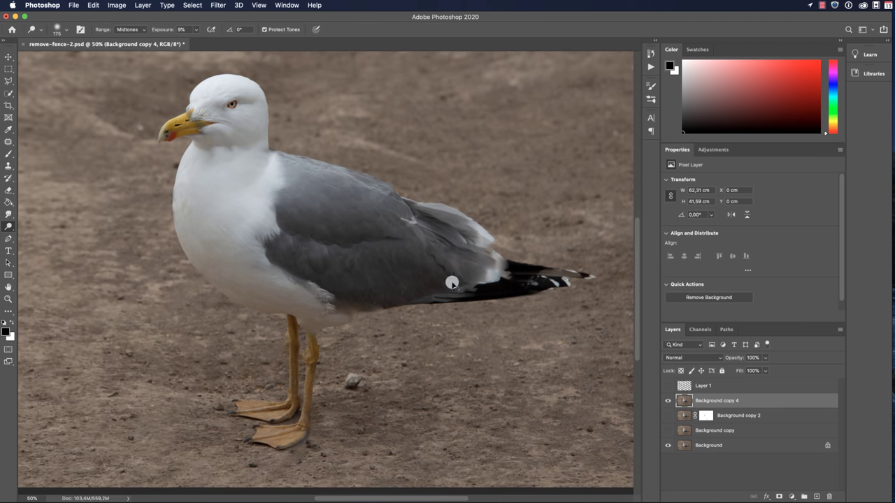
key("super+minus")
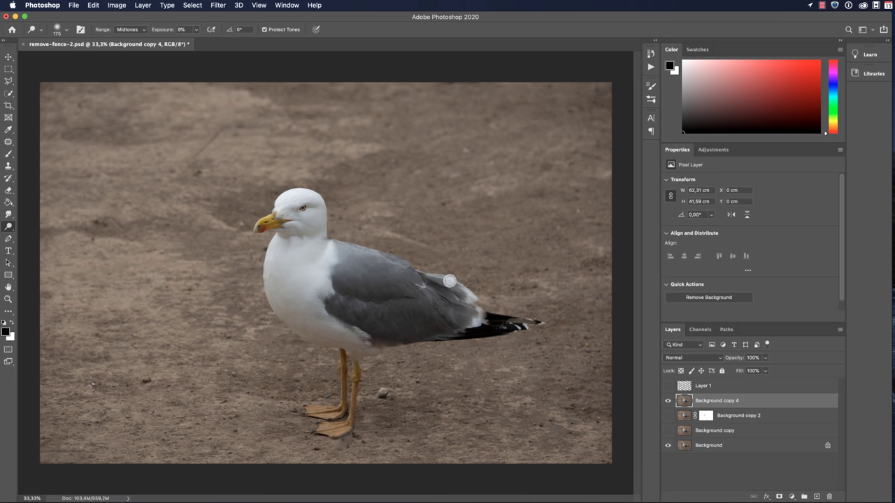
Spot-heal the wire traces in the upper-left, left, near-feet, upper-right and bottom-left ground.
left_click(9, 141)
left_click(44, 140)
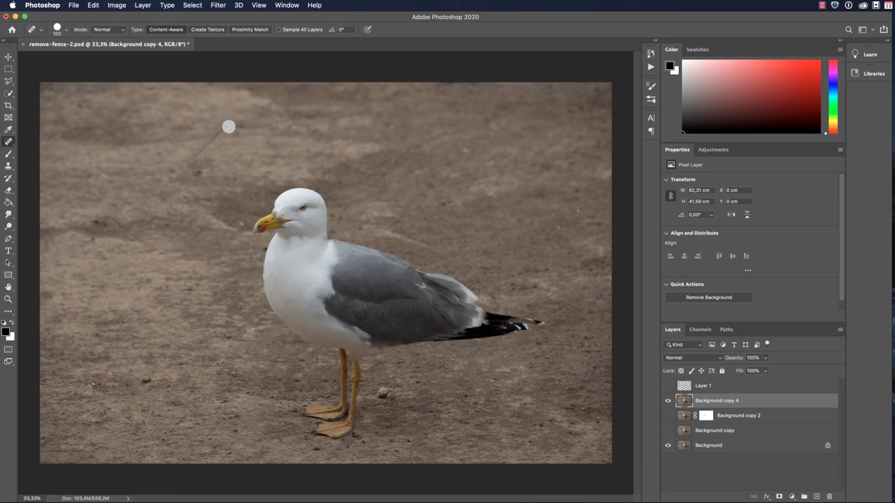
left_click_drag(223, 127, 185, 159)
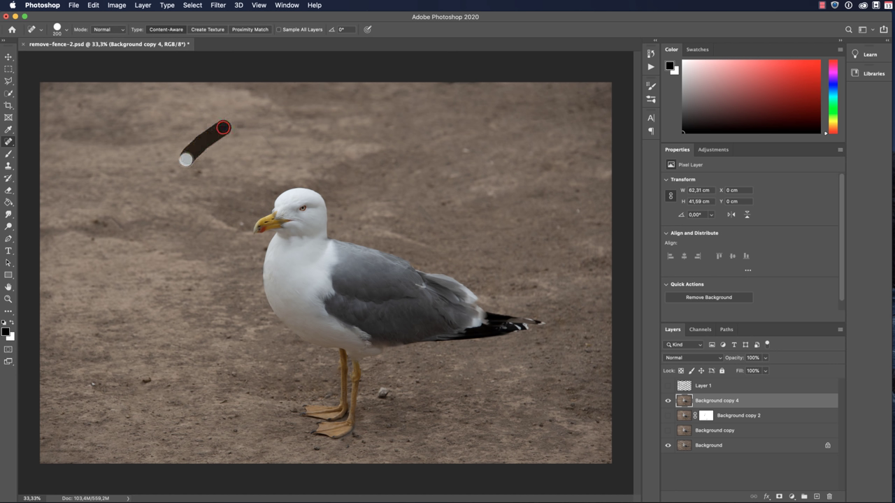
left_click_drag(218, 215, 193, 238)
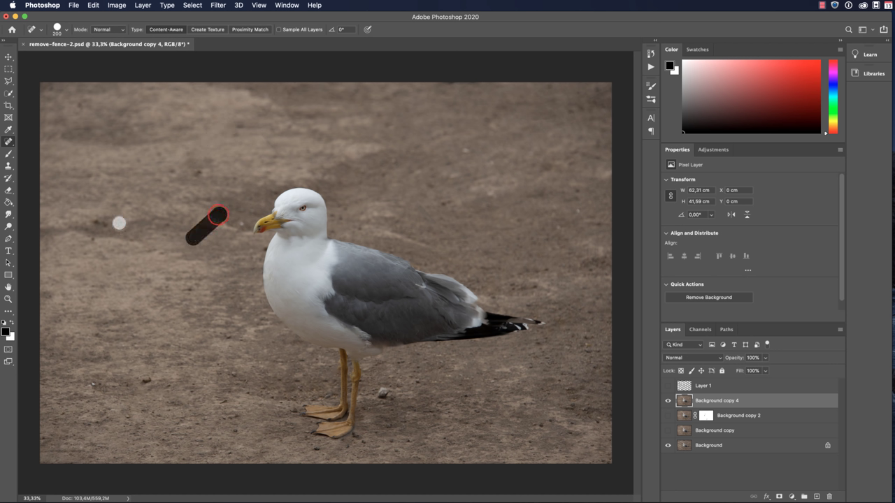
left_click_drag(112, 217, 139, 240)
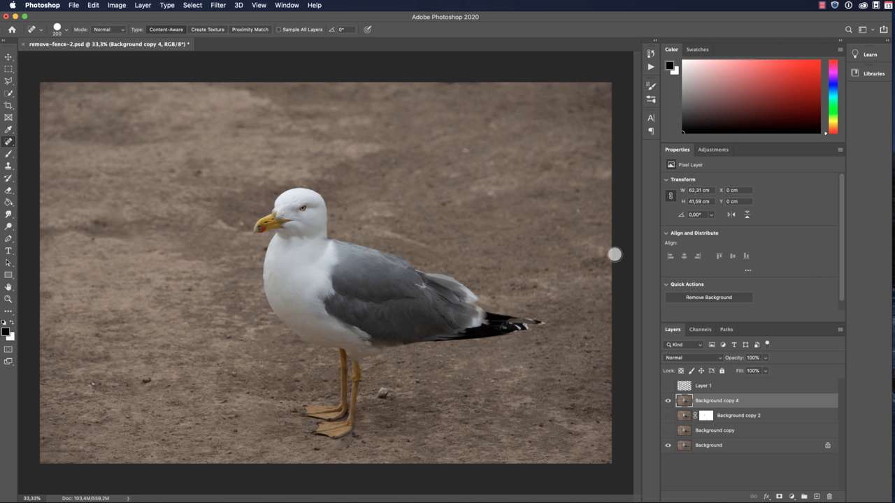
left_click(383, 393)
left_click(466, 150)
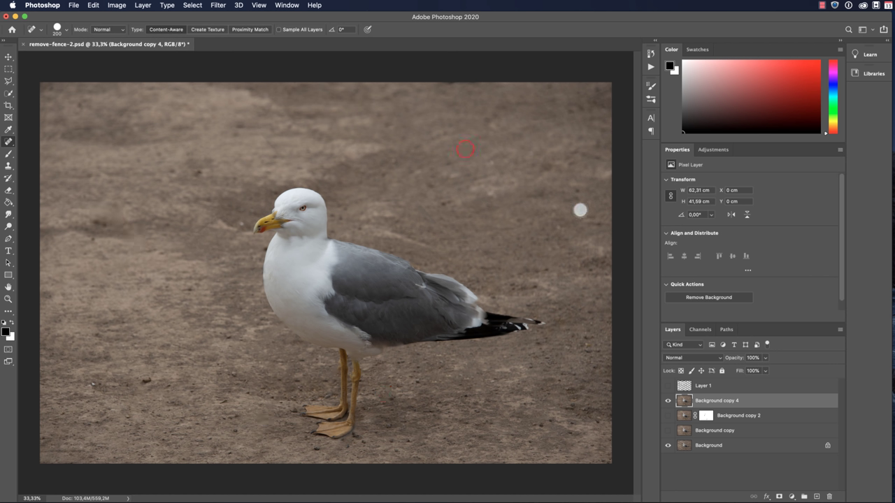
left_click(580, 210)
left_click_drag(112, 124, 127, 106)
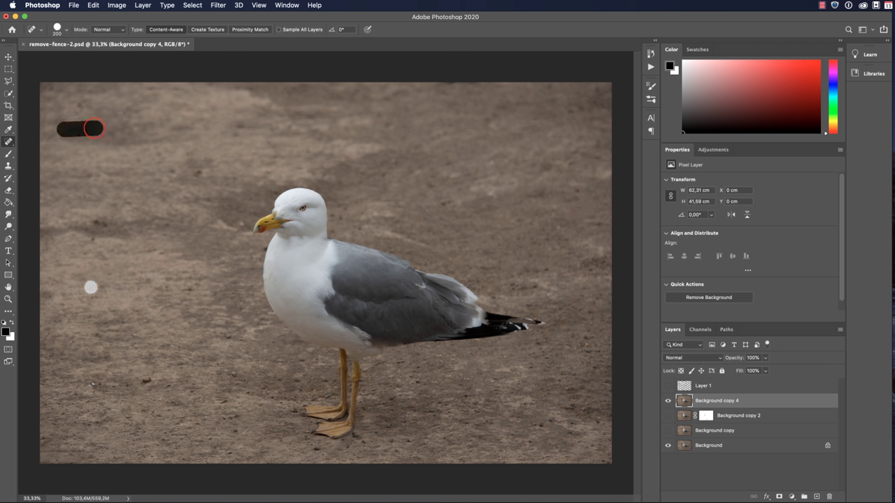
left_click_drag(84, 450, 46, 453)
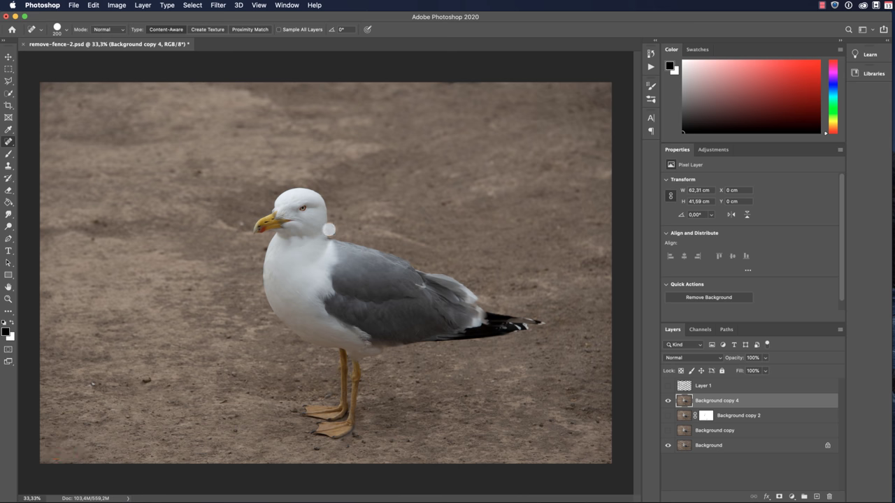
At 50% zoom, spot-heal the marks beside the neck, above the head and left of the gull.
key("super+plus")
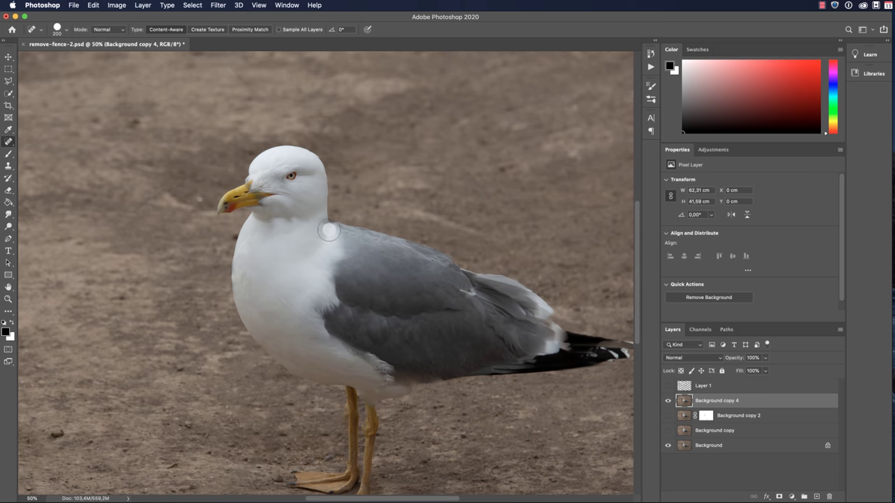
left_click_drag(525, 219, 411, 170)
left_click_drag(345, 113, 377, 157)
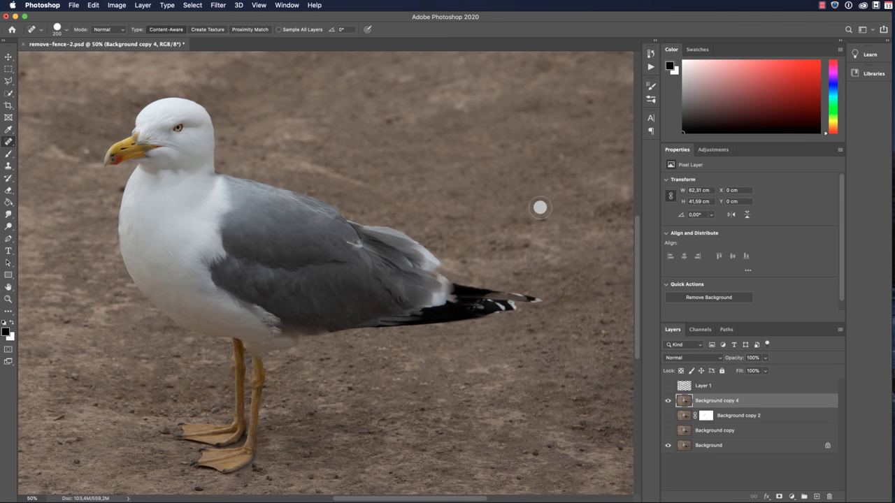
left_click_drag(493, 353, 511, 410)
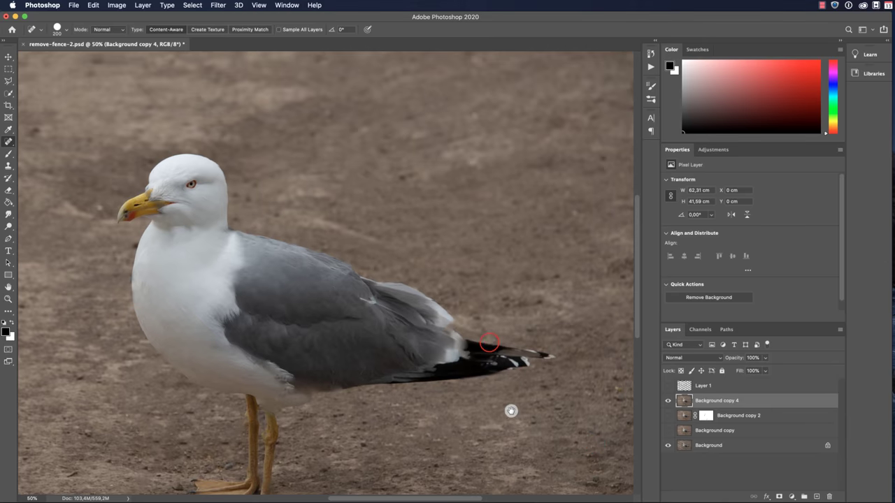
left_click_drag(458, 210, 522, 259)
left_click_drag(408, 166, 450, 174)
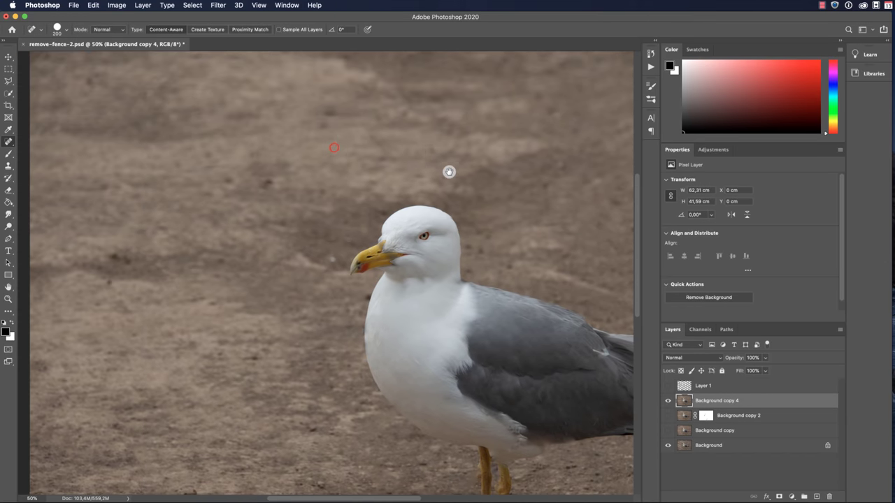
left_click_drag(367, 128, 398, 155)
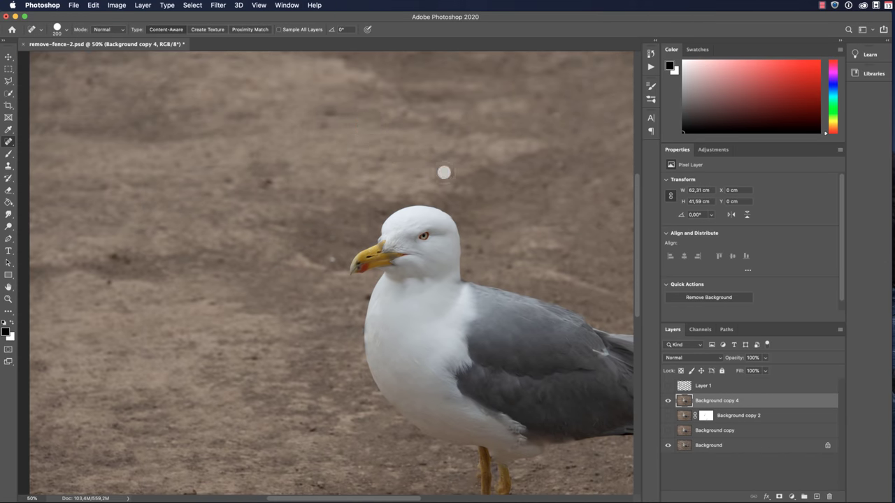
left_click_drag(251, 157, 342, 154)
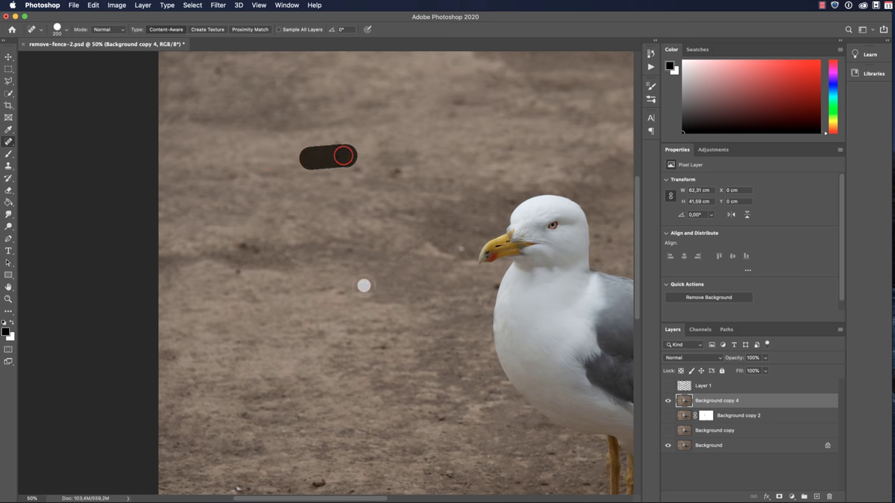
left_click_drag(385, 287, 275, 153)
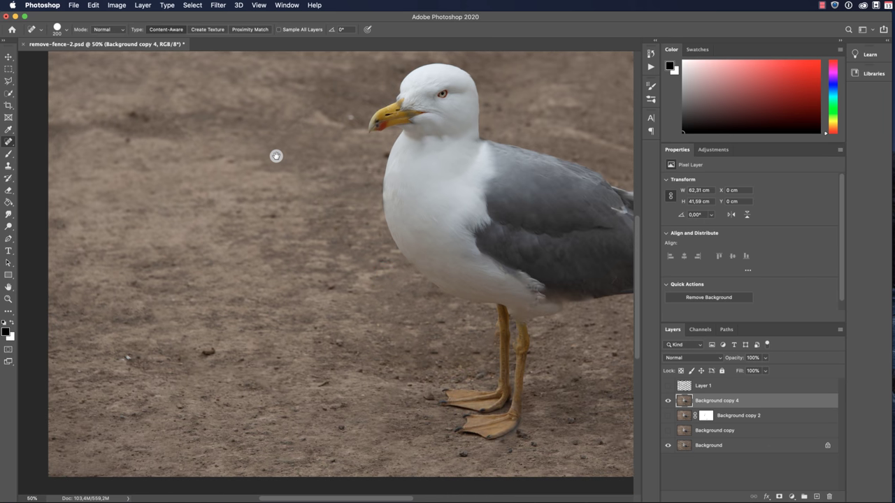
left_click_drag(291, 247, 220, 258)
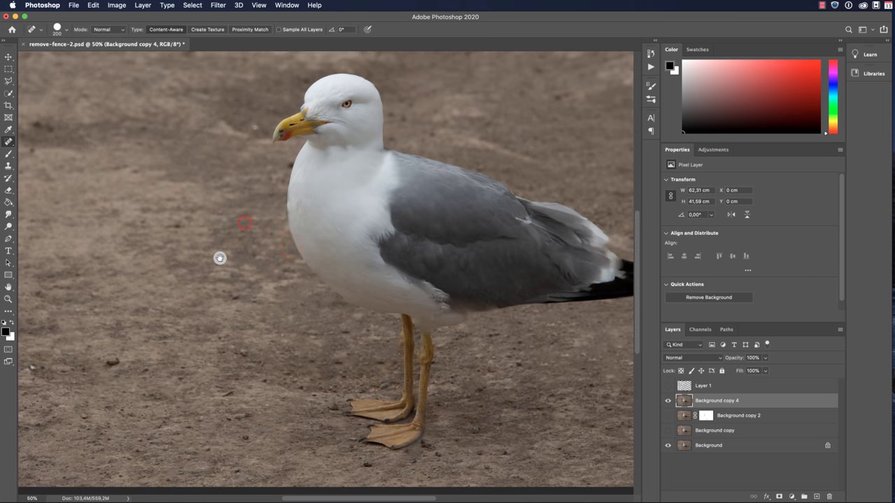
key("super+minus")
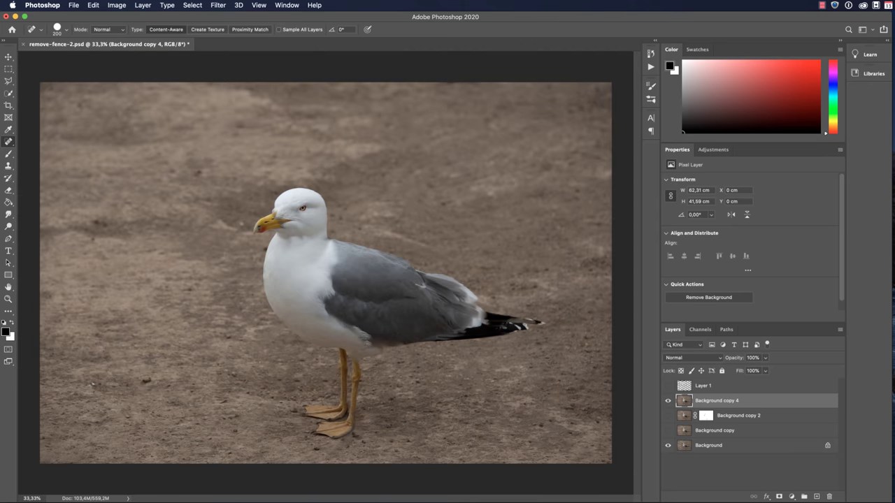